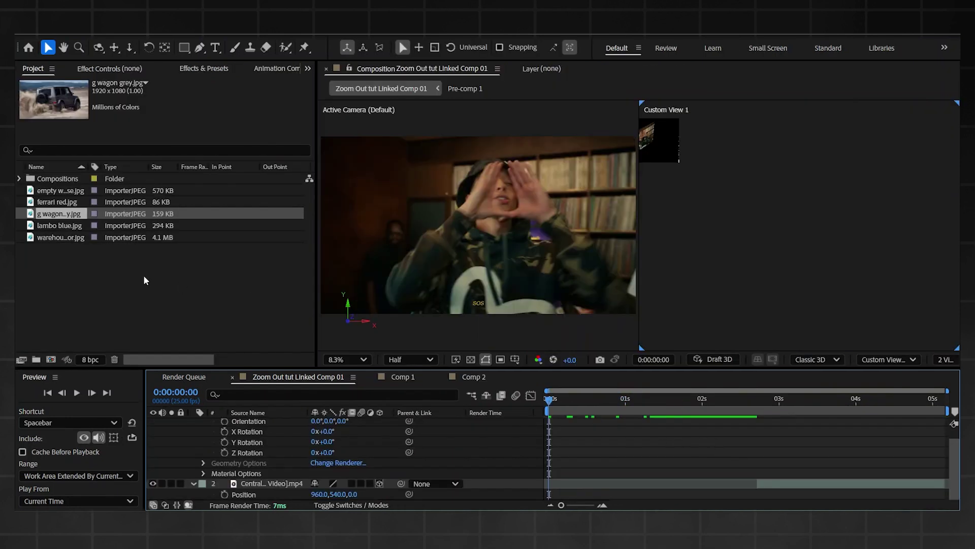
# - Add all five JPEG images to the timeline between Pre-comp 1 and the video layer, and start them at 0:00:00:00
pyautogui.click(60, 237)
pyautogui.keyDown('shift'); pyautogui.click(63, 194); pyautogui.keyUp('shift')
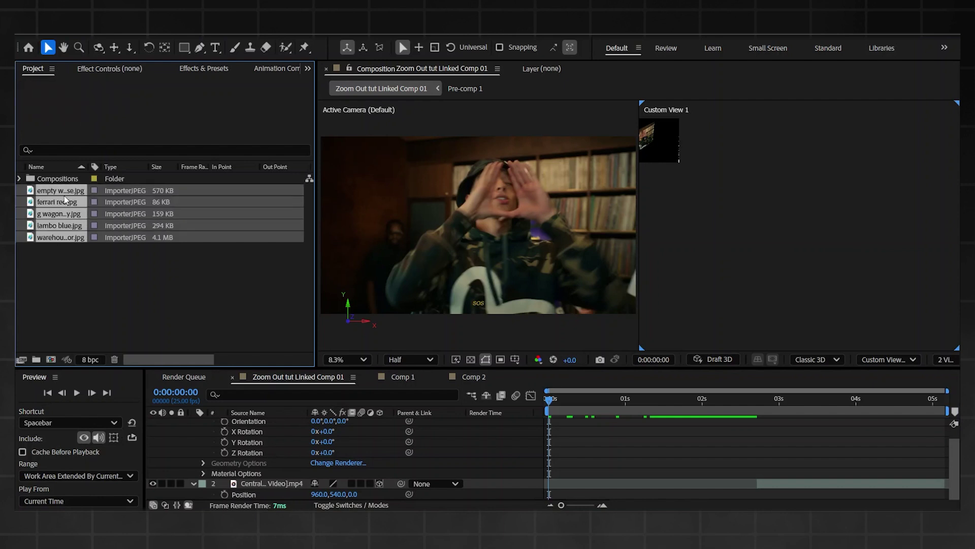
pyautogui.moveTo(50, 200); pyautogui.dragTo(660, 445)
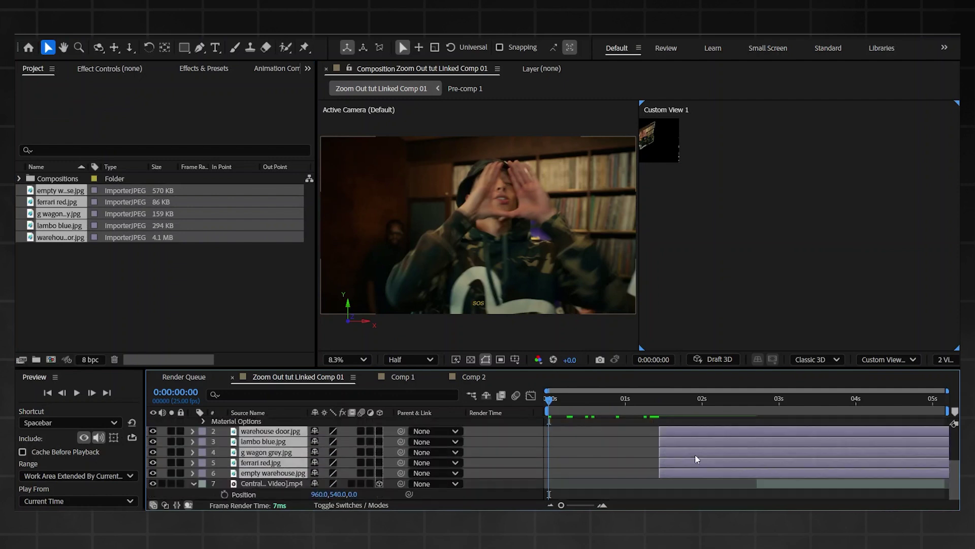
pyautogui.press('[')
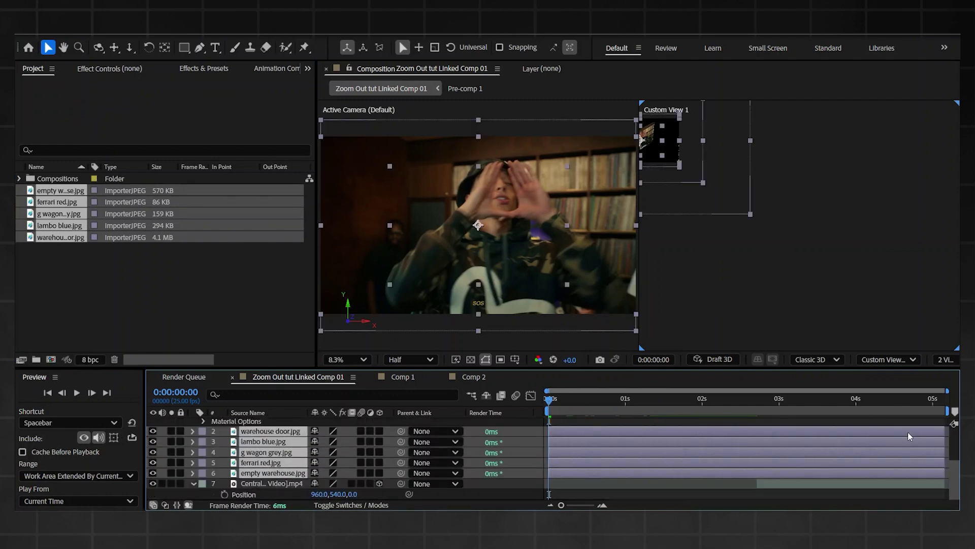
# - Make the five image layers 3D and check them in Custom View 1 at 0:00:01:10
pyautogui.scroll(3, 589, 434)
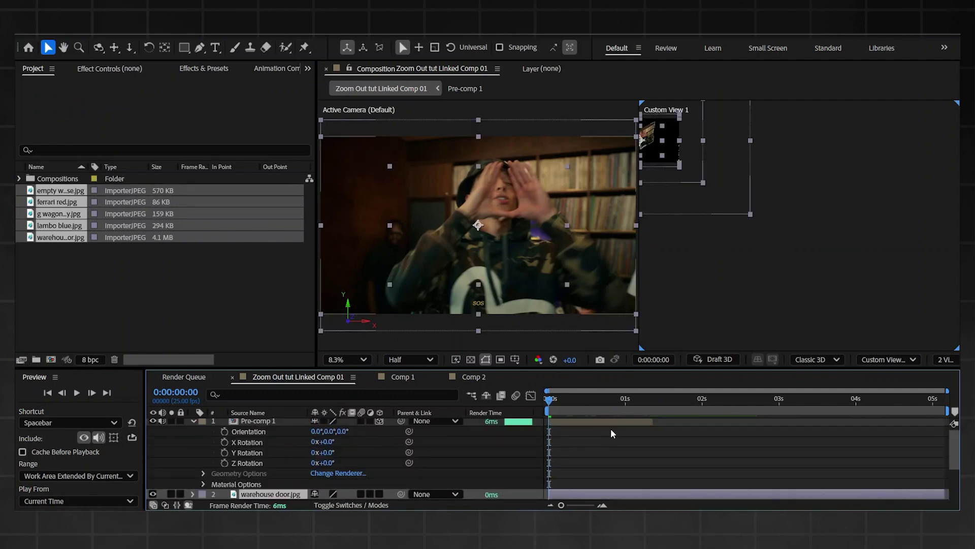
pyautogui.scroll(-2, 651, 433)
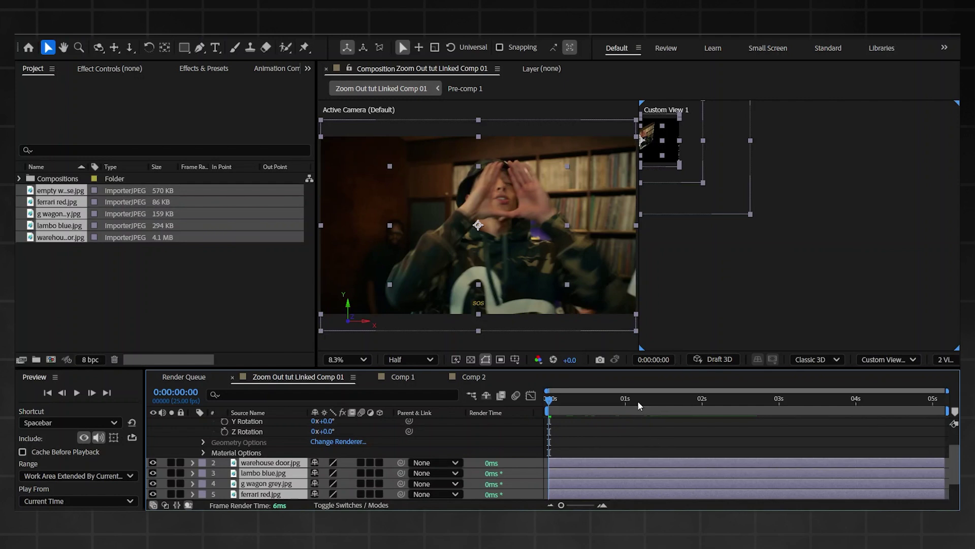
pyautogui.click(657, 399)
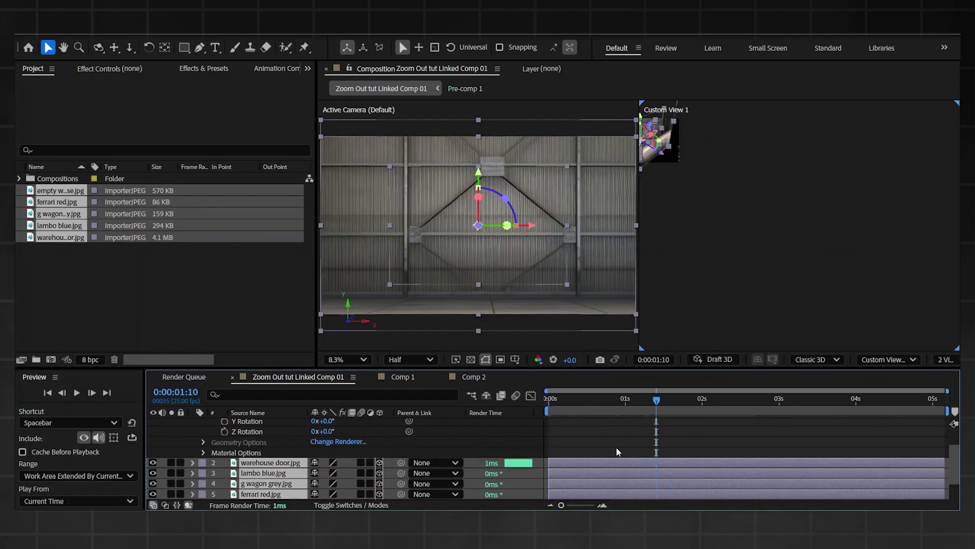
pyautogui.scroll(-2, 617, 447)
pyautogui.moveTo(734, 276); pyautogui.dragTo(779, 329)
pyautogui.moveTo(740, 243); pyautogui.dragTo(855, 258)
pyautogui.press('v')
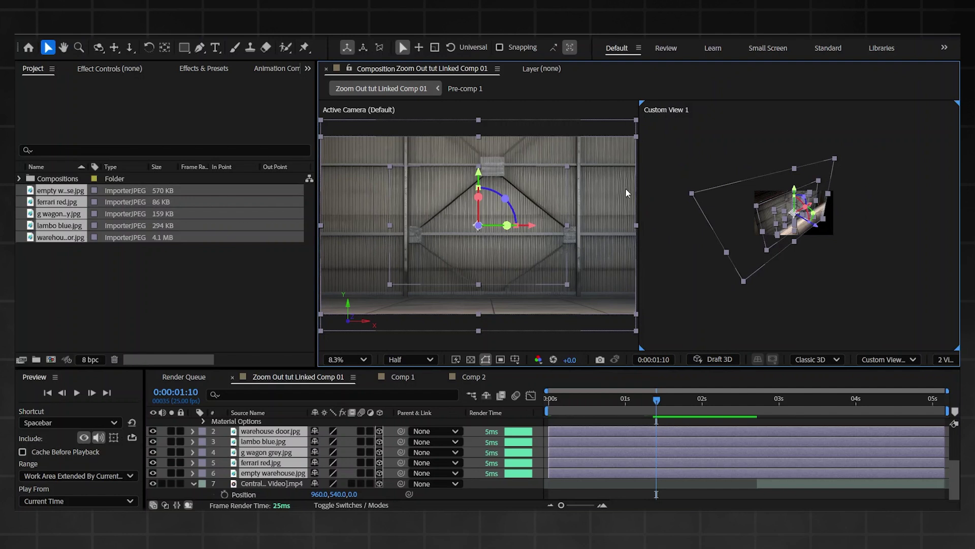
pyautogui.click(722, 423)
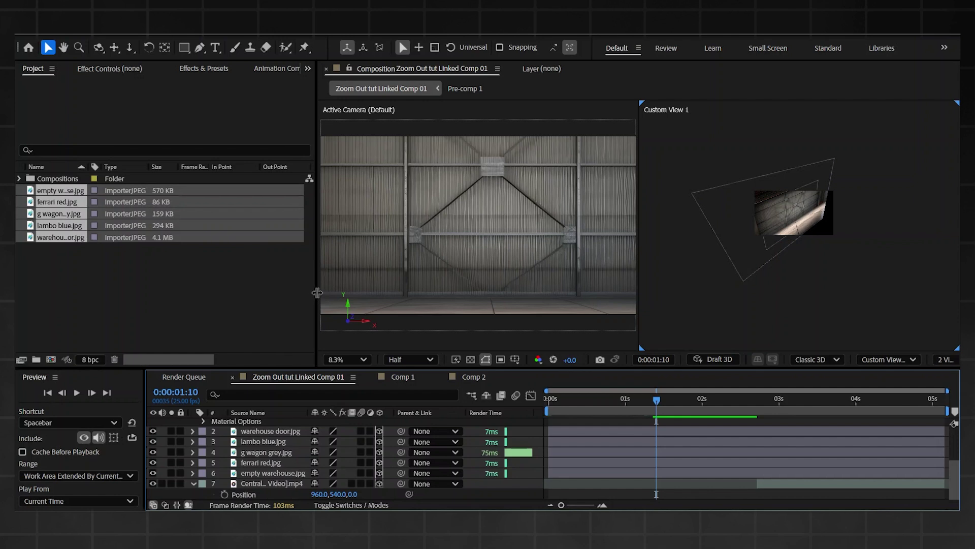
# - Widen the composition viewer and choose the 2 Views layout
pyautogui.moveTo(315, 293); pyautogui.dragTo(212, 293)
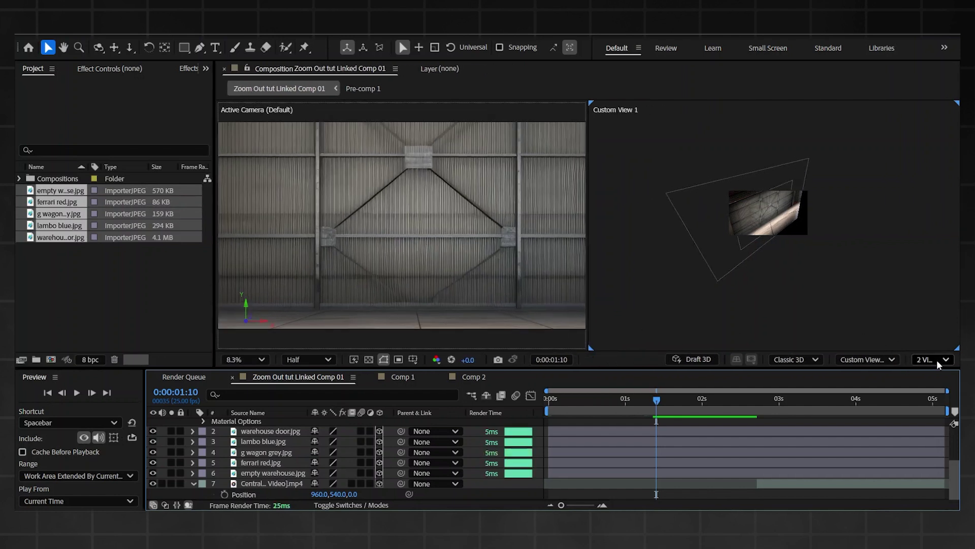
pyautogui.click(937, 361)
pyautogui.click(914, 337)
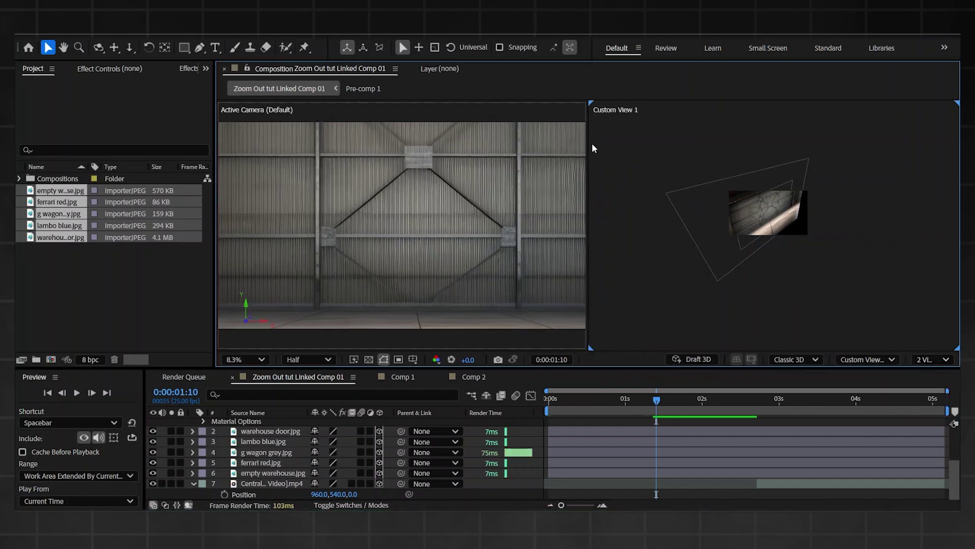
pyautogui.click(471, 109)
pyautogui.click(630, 120)
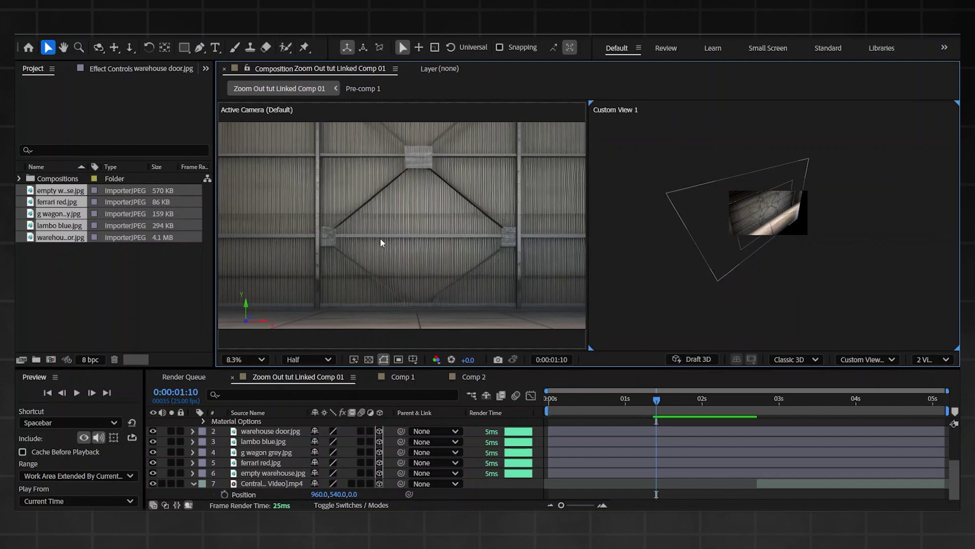
# - Return to the start of the composition and look through the 3D views available for Custom View 1
pyautogui.click(548, 402)
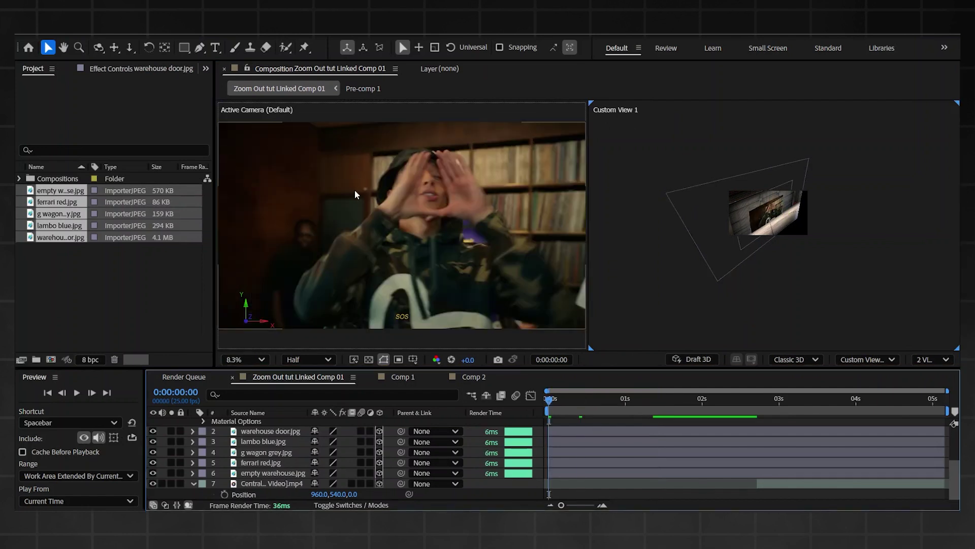
pyautogui.click(623, 117)
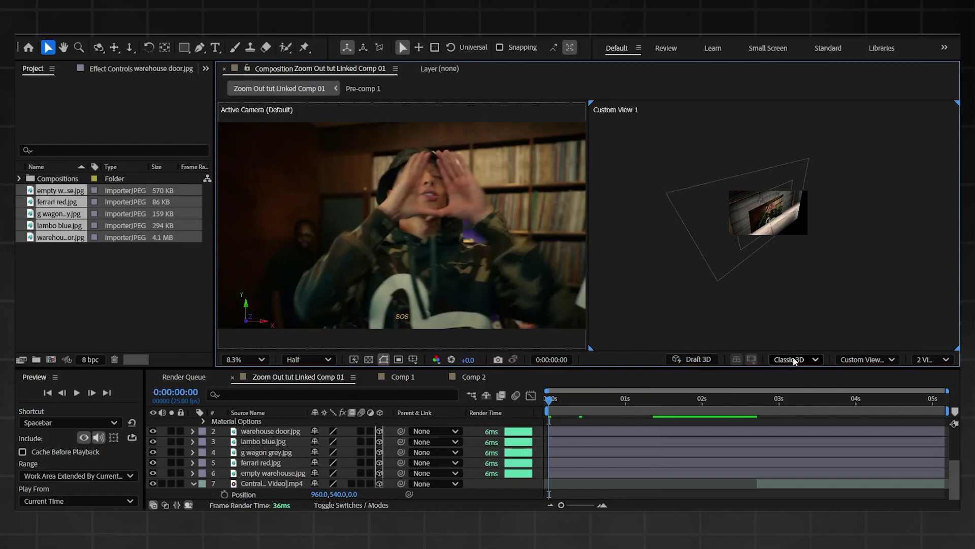
pyautogui.click(864, 359)
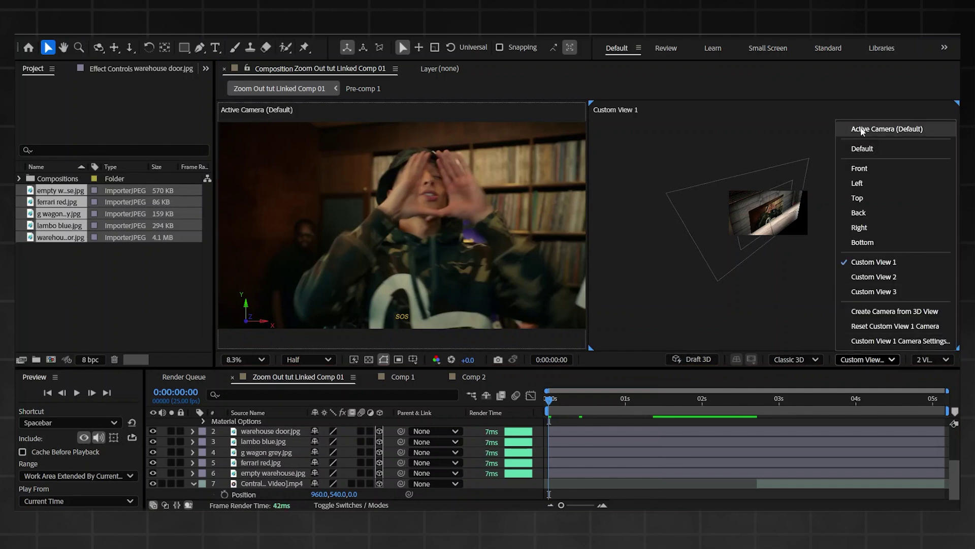
pyautogui.click(798, 267)
# - Set the Z position of the mp4 video layer to -7000
pyautogui.scroll(1, 799, 263)
pyautogui.moveTo(790, 241); pyautogui.dragTo(744, 232)
pyautogui.scroll(-1, 744, 232)
pyautogui.scroll(1, 782, 263)
pyautogui.scroll(-6, 771, 239)
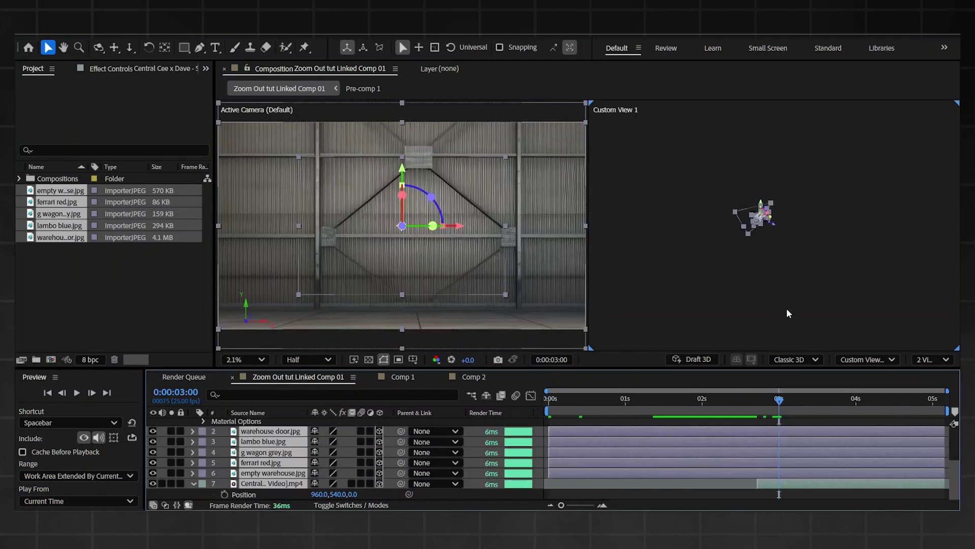
pyautogui.click(787, 309)
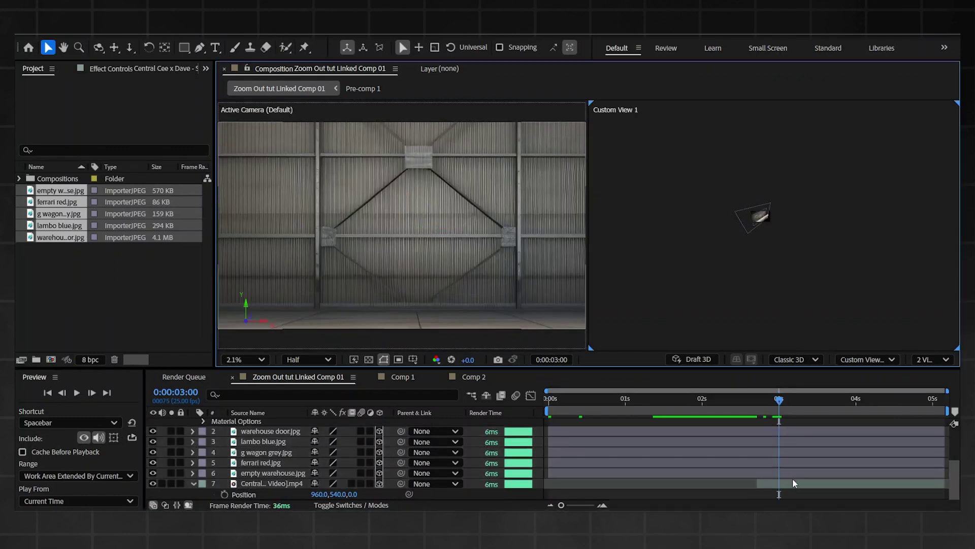
pyautogui.click(791, 486)
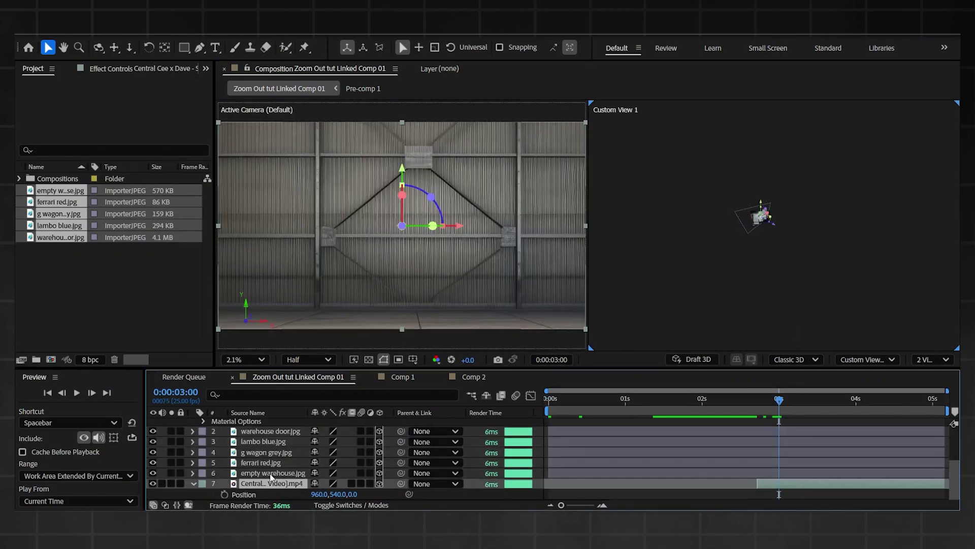
pyautogui.moveTo(352, 494); pyautogui.dragTo(71, 502)
pyautogui.moveTo(356, 496)
pyautogui.mouseDown()
pyautogui.moveTo(172, 511)
pyautogui.moveTo(355, 501)
pyautogui.mouseUp()
pyautogui.click(361, 494)
pyautogui.write('-7000')
pyautogui.press('Return')
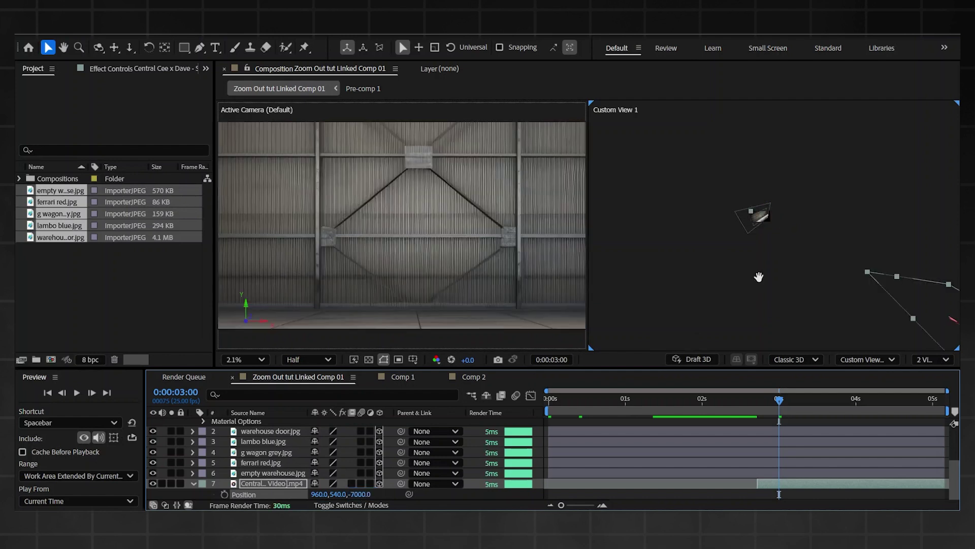
# - Reveal the Position property of the five image layers and shift them all to a Z position of 737
pyautogui.moveTo(854, 269); pyautogui.dragTo(766, 241)
pyautogui.press(',')
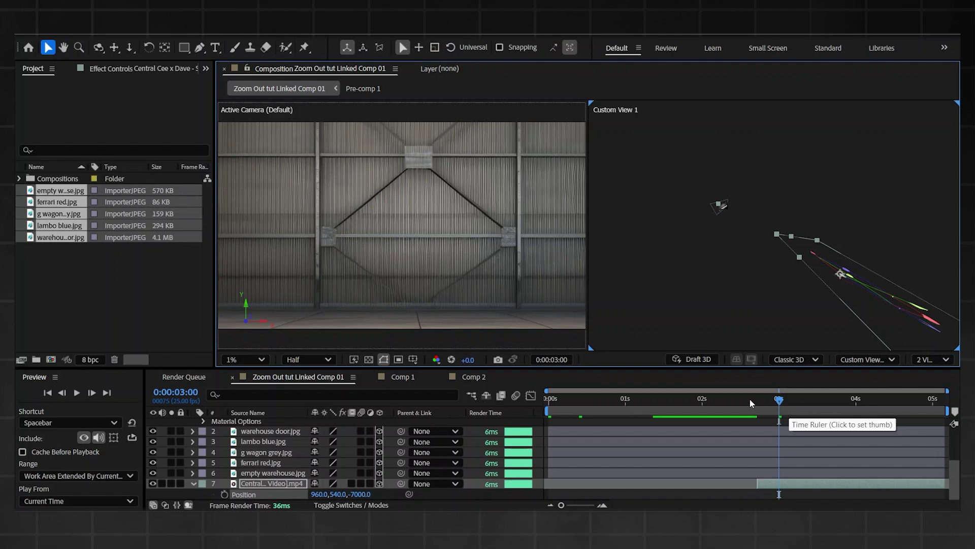
pyautogui.press('.')
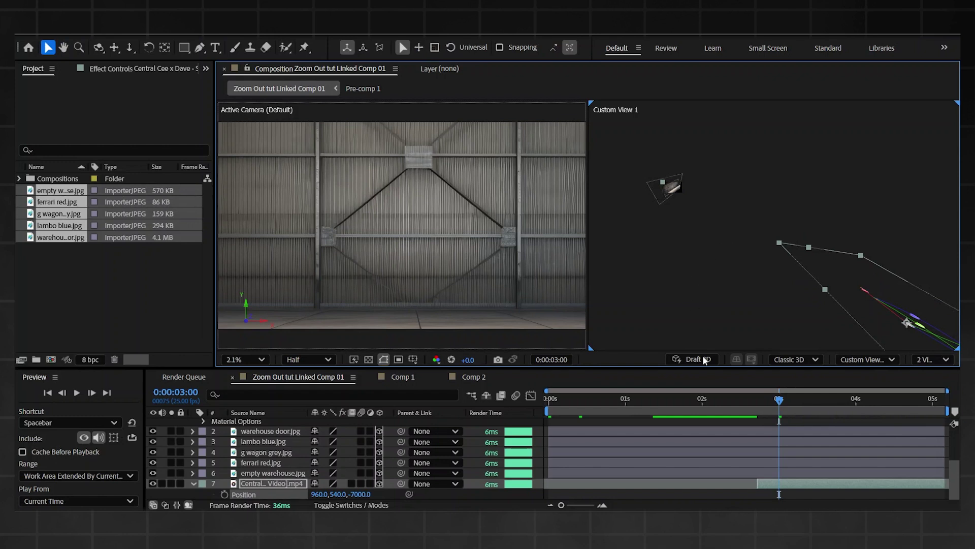
pyautogui.click(779, 468)
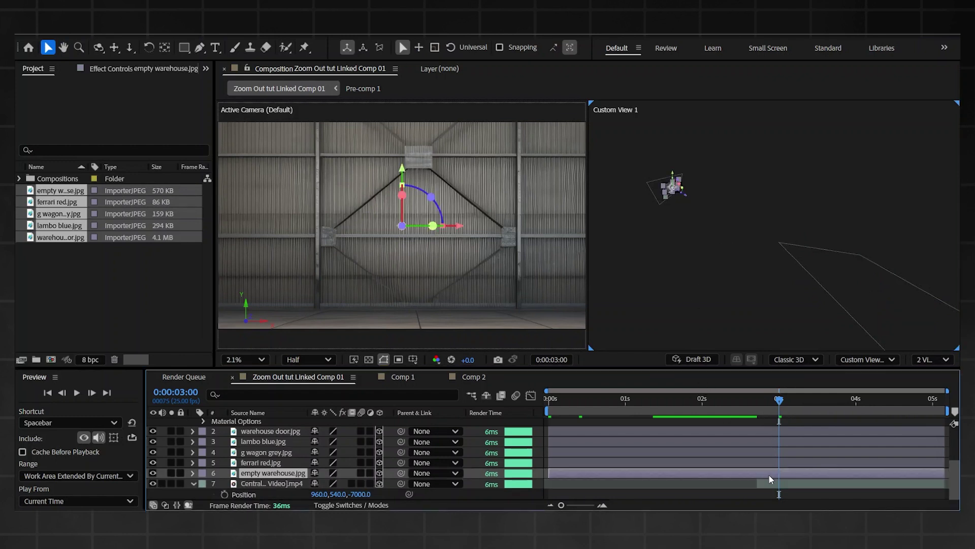
pyautogui.keyDown('shift'); pyautogui.click(769, 434); pyautogui.keyUp('shift')
pyautogui.press('p')
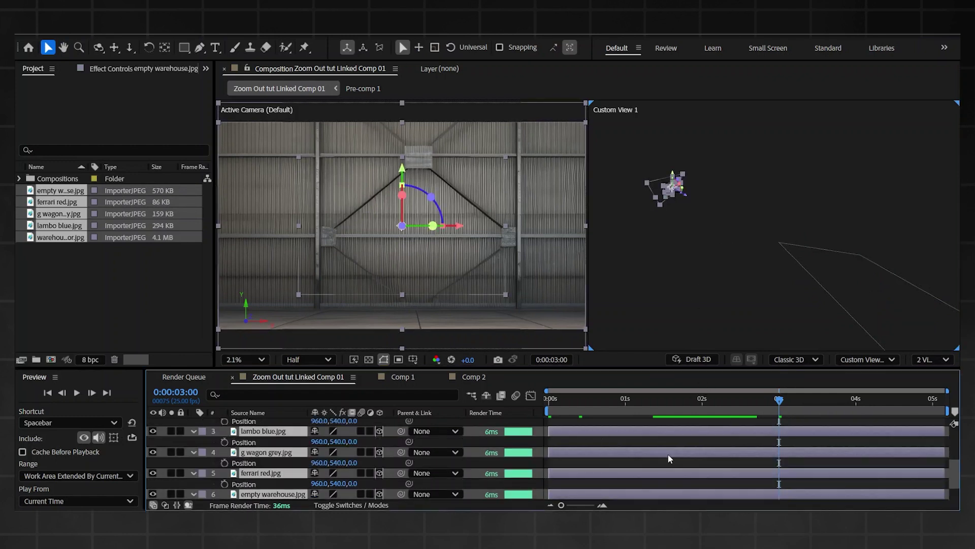
pyautogui.scroll(-3, 669, 457)
pyautogui.moveTo(351, 474); pyautogui.dragTo(699, 456)
pyautogui.click(629, 482)
# - Set the Z position of the empty warehouse layer to -6000 and of the ferrari red layer to -5000
pyautogui.moveTo(357, 474)
pyautogui.mouseDown()
pyautogui.moveTo(266, 473)
pyautogui.moveTo(358, 473)
pyautogui.mouseUp()
pyautogui.click(357, 472)
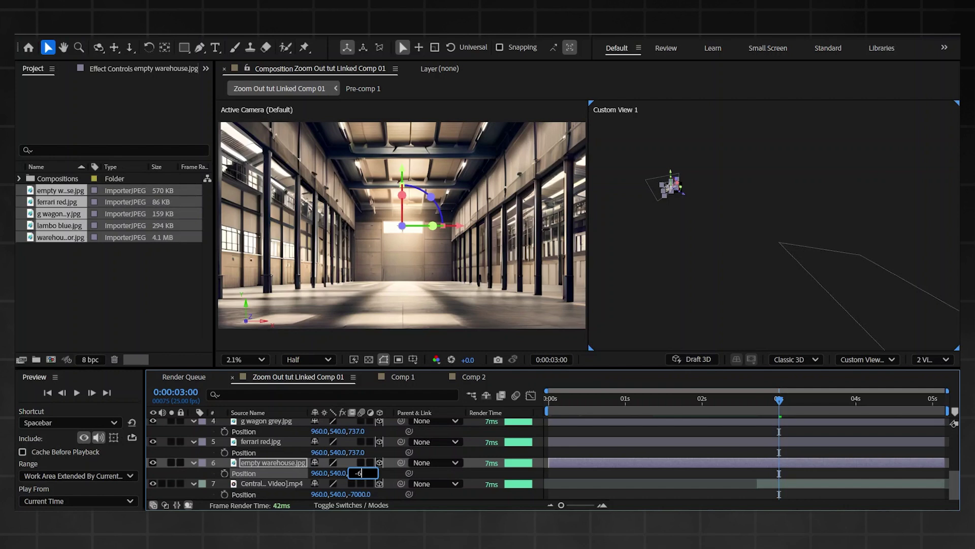
pyautogui.write('-6000')
pyautogui.press('Return')
pyautogui.click(362, 452)
pyautogui.write('-5000')
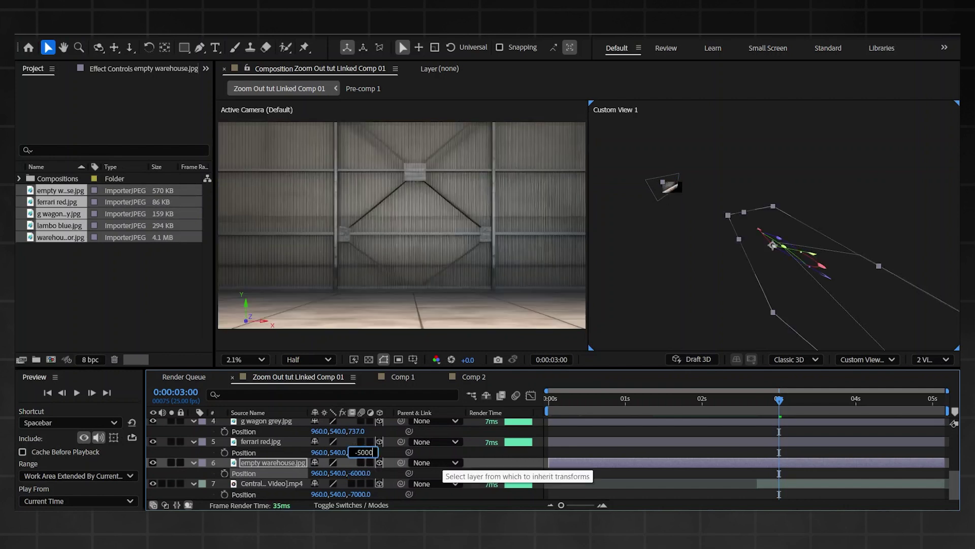
pyautogui.press('Return')
# - Set the Z position of the g wagon grey layer to -4000 and of the lambo blue layer to -3000
pyautogui.scroll(1, 432, 476)
pyautogui.click(358, 462)
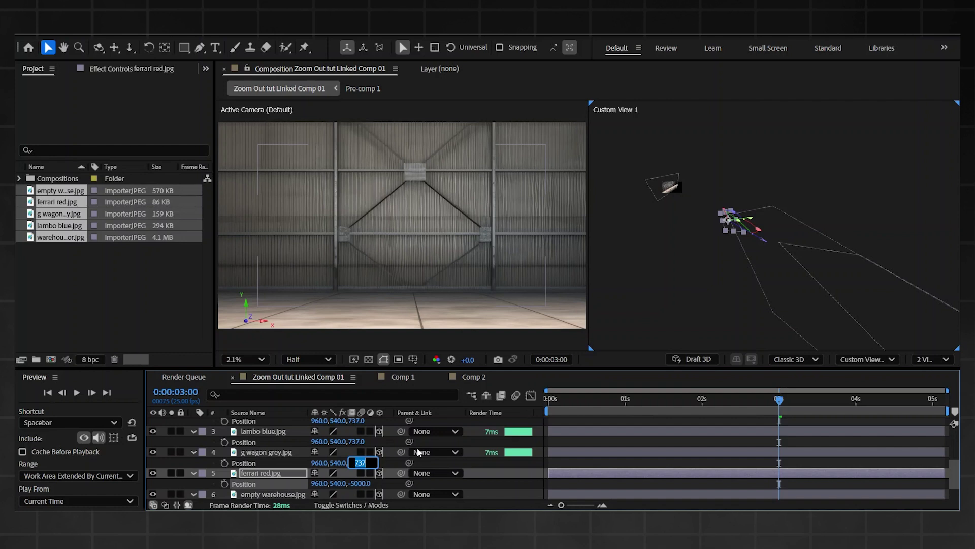
pyautogui.write('-4000')
pyautogui.press('Return')
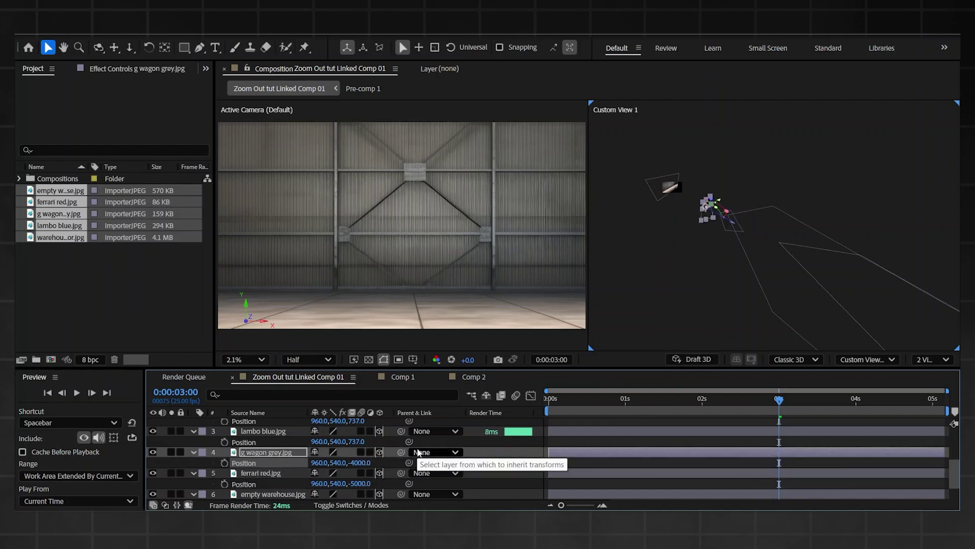
pyautogui.click(361, 442)
pyautogui.write('-3000')
pyautogui.press('Return')
# - Set the Z position of the warehouse door layer to -2000
pyautogui.scroll(1, 395, 434)
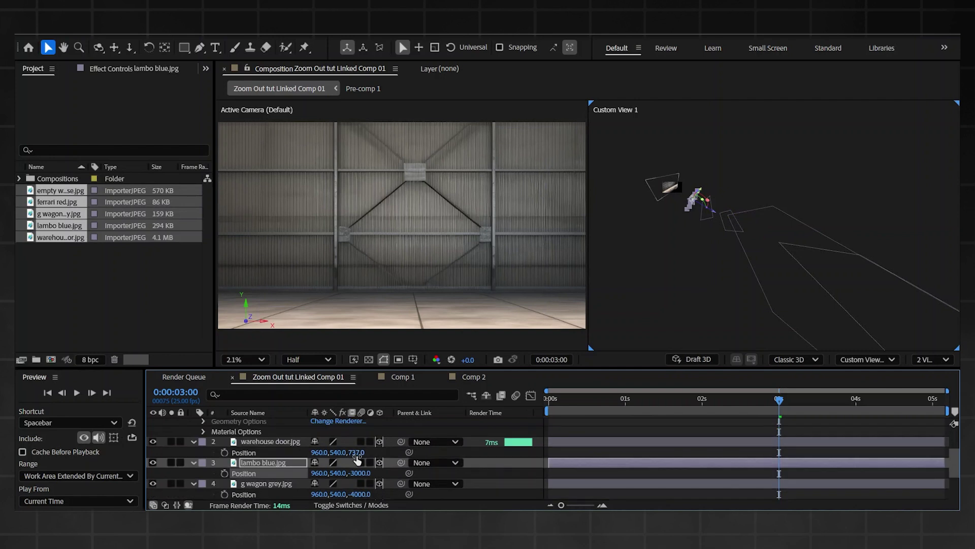
pyautogui.click(352, 452)
pyautogui.write('-2000')
pyautogui.press('Return')
# - Collapse the Pre-comp 1 properties and move the empty warehouse layer directly below Pre-comp 1
pyautogui.scroll(2, 376, 436)
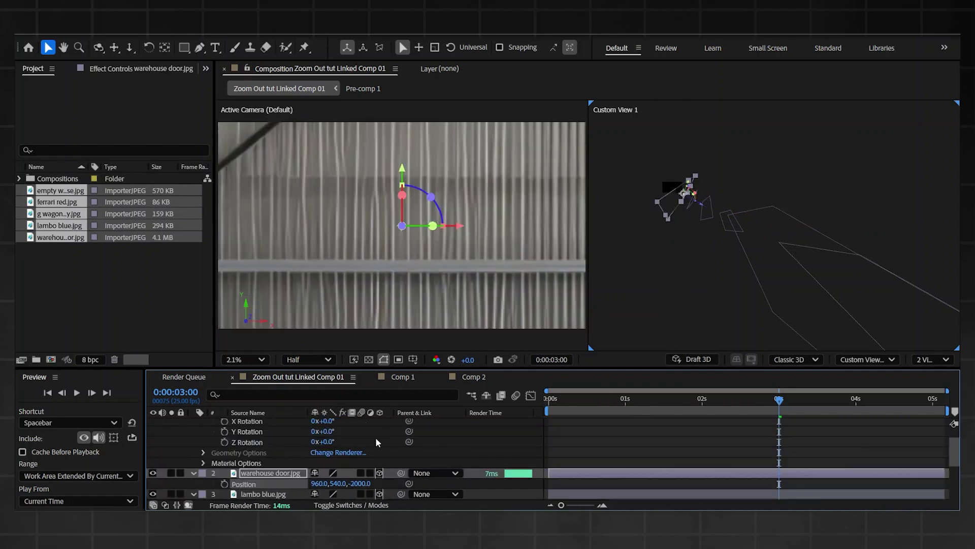
pyautogui.scroll(1, 357, 460)
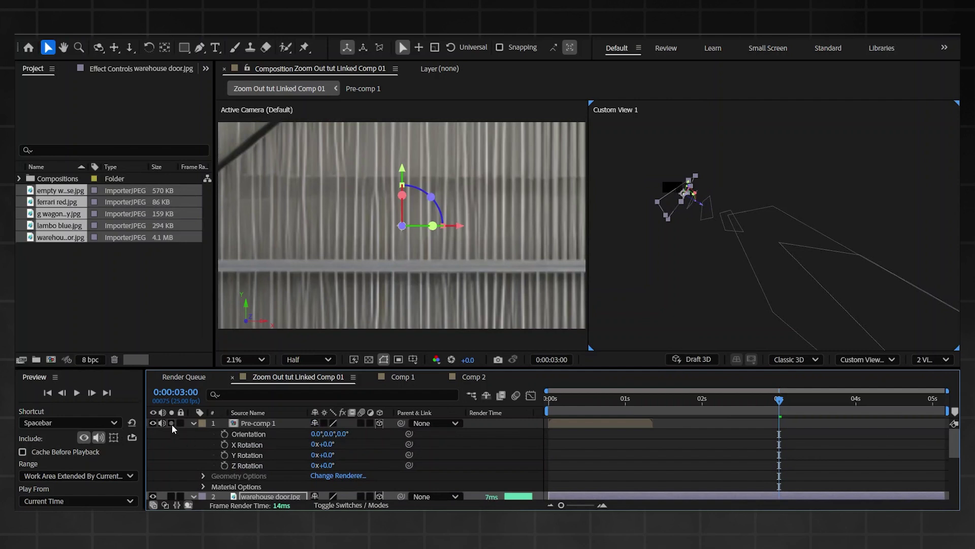
pyautogui.click(193, 424)
pyautogui.scroll(-3, 288, 459)
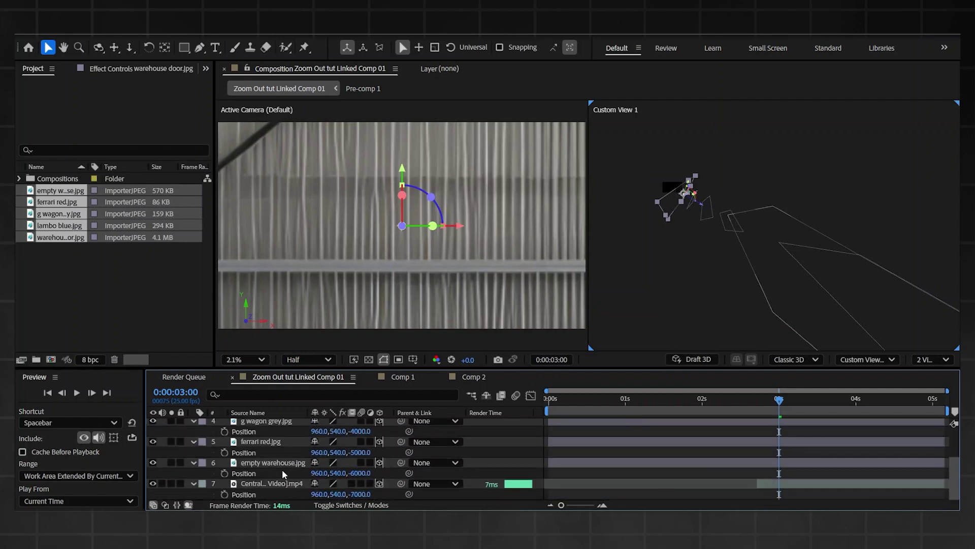
pyautogui.click(283, 464)
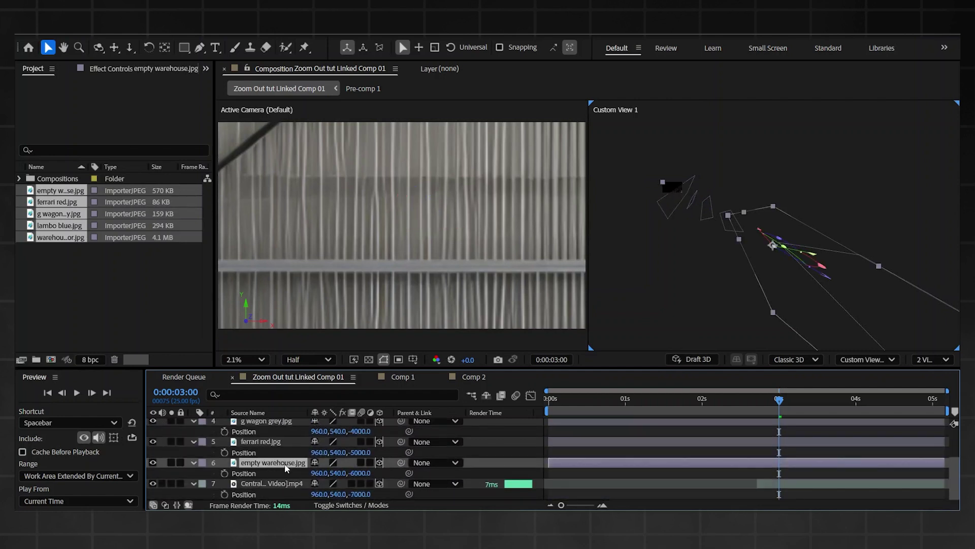
pyautogui.moveTo(272, 420)
pyautogui.mouseDown()
pyautogui.moveTo(267, 449)
pyautogui.moveTo(278, 439)
pyautogui.mouseUp()
# - Set the Z position of the empty warehouse layer to -1000
pyautogui.click(362, 444)
pyautogui.write('-1000')
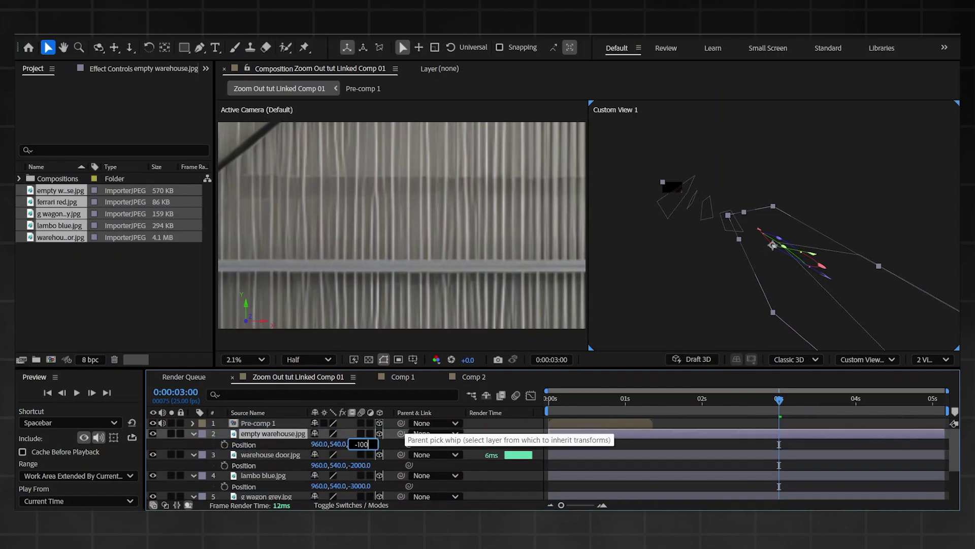
pyautogui.press('Return')
# - Set the Z position of the ferrari red layer to -5500
pyautogui.scroll(-3, 359, 471)
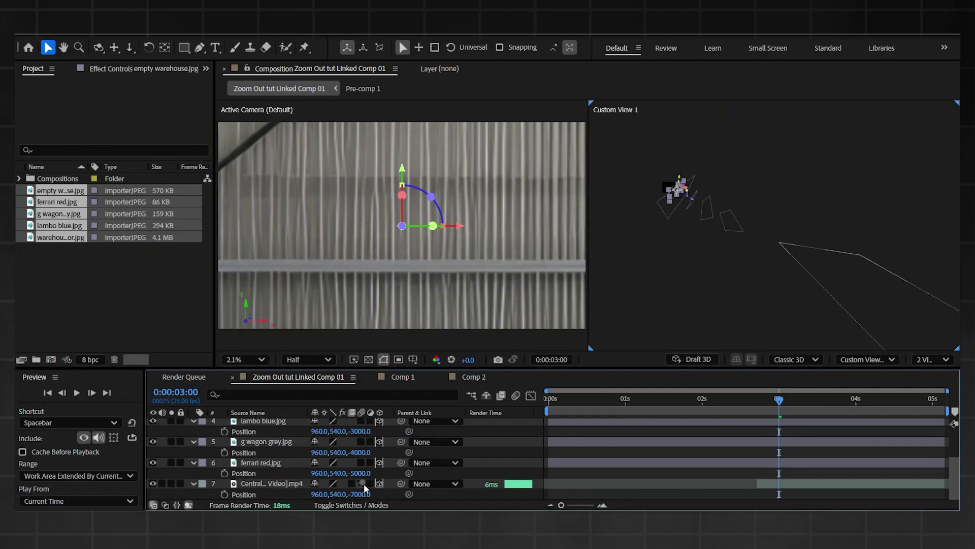
pyautogui.click(356, 472)
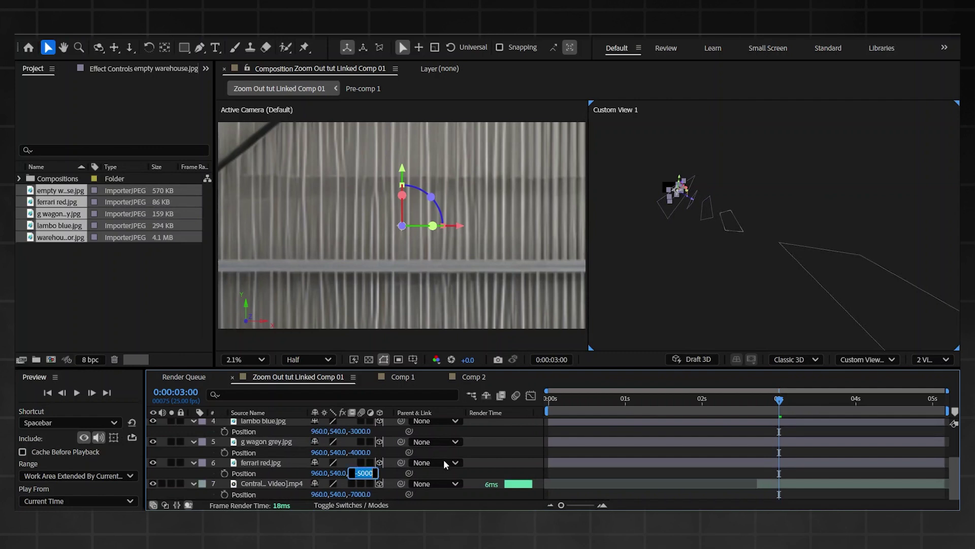
pyautogui.write('-')
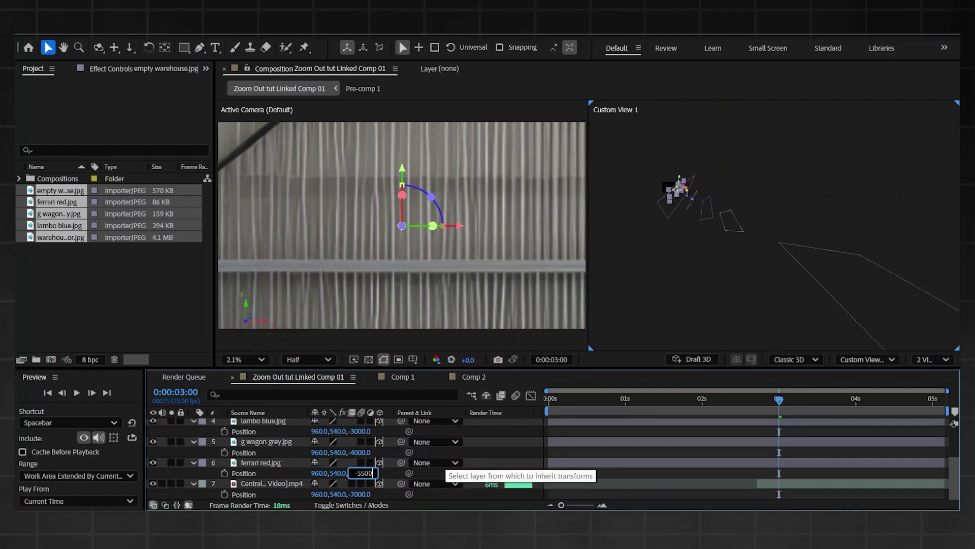
pyautogui.press('Return')
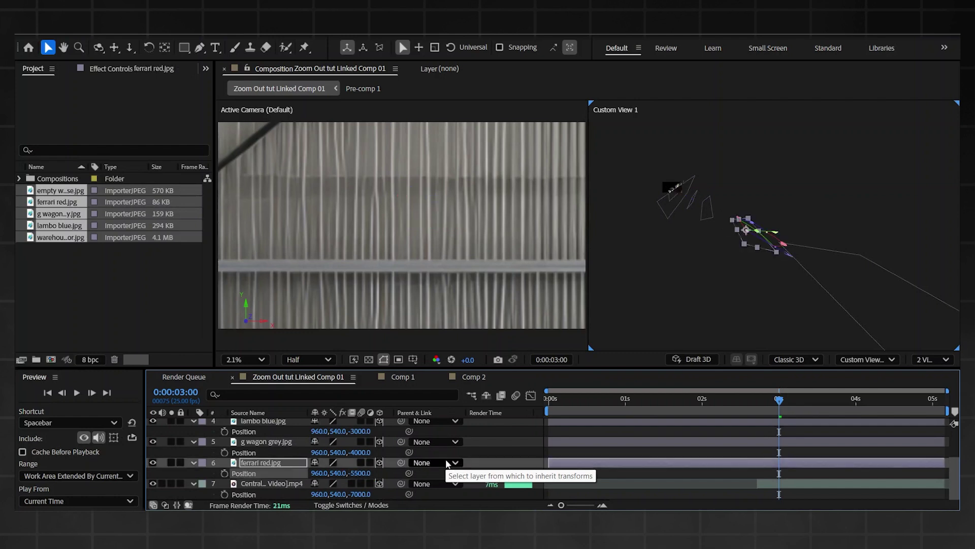
pyautogui.click(755, 275)
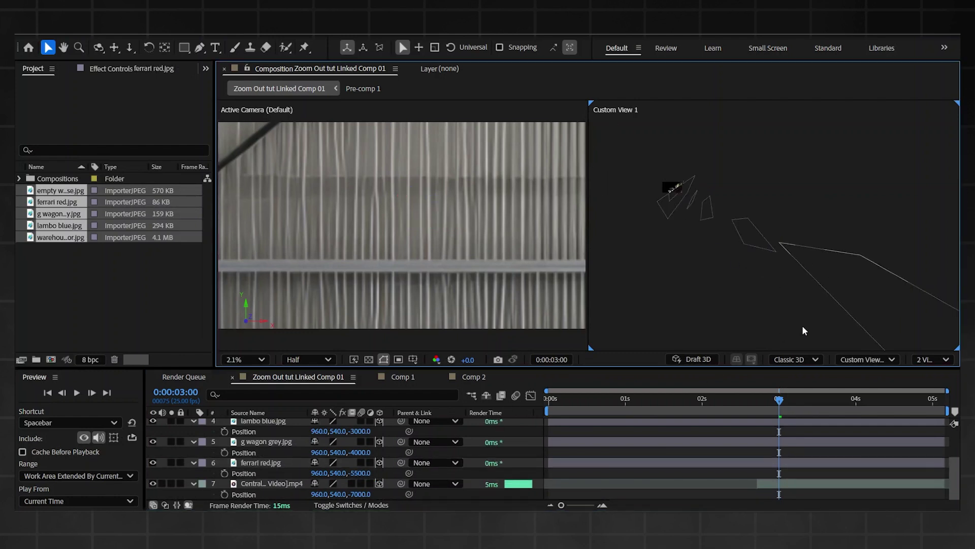
# - Add a new camera layer above Pre-comp 1 in the composition
pyautogui.moveTo(680, 404); pyautogui.dragTo(548, 407)
pyautogui.scroll(3, 650, 436)
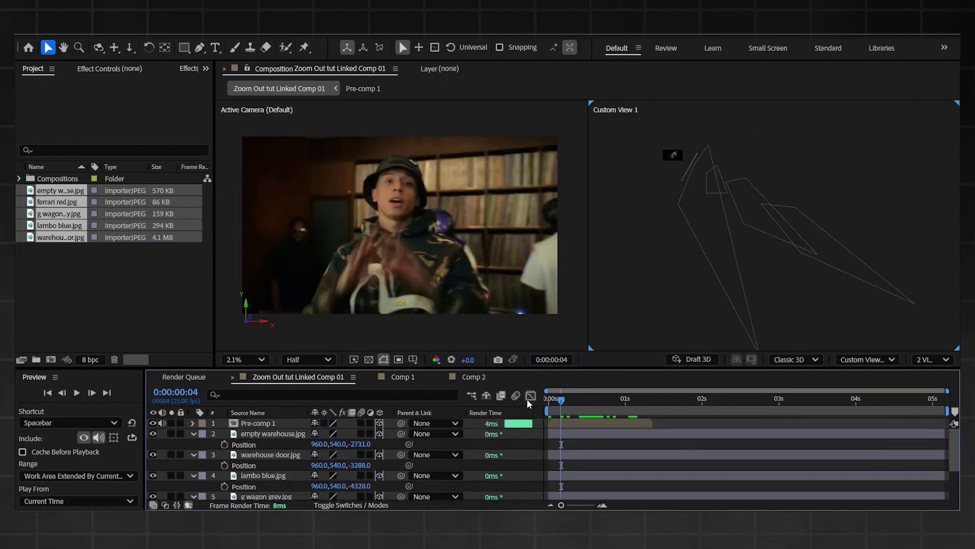
pyautogui.rightClick(528, 422)
pyautogui.moveTo(558, 278)
pyautogui.click(715, 336)
pyautogui.click(639, 388)
# - Enable keyframing at 0:00:00:00 for Camera 1's Point of Interest and Position
pyautogui.press('Home')
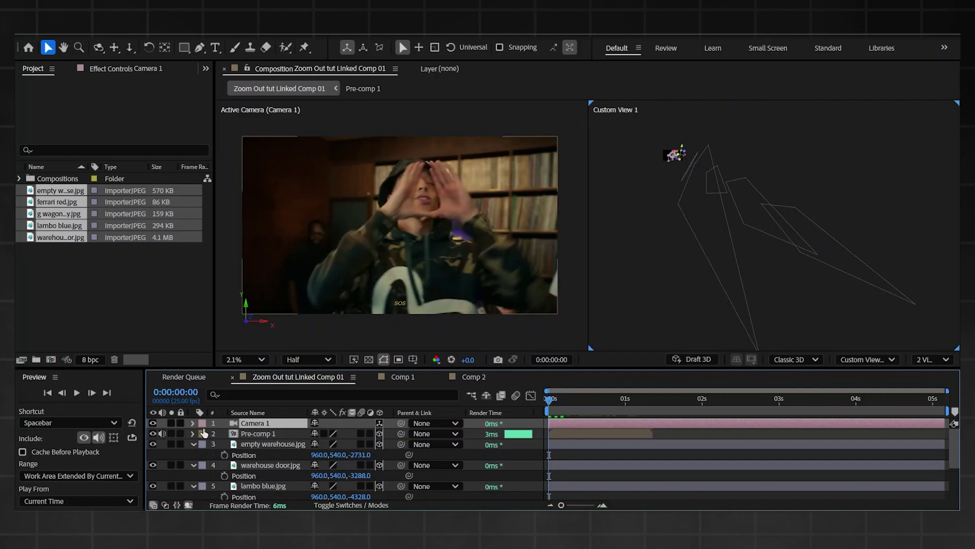
pyautogui.click(193, 423)
pyautogui.click(202, 433)
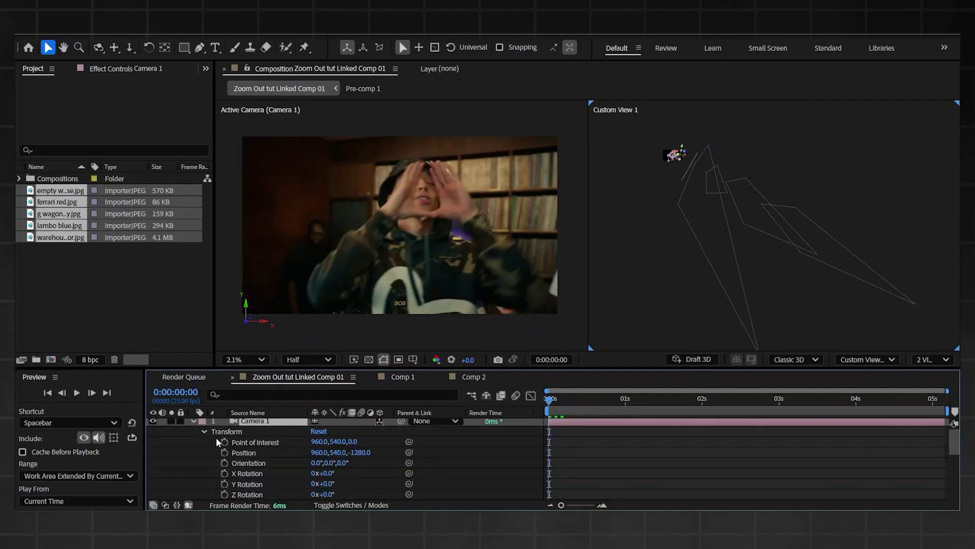
pyautogui.click(224, 441)
pyautogui.click(224, 452)
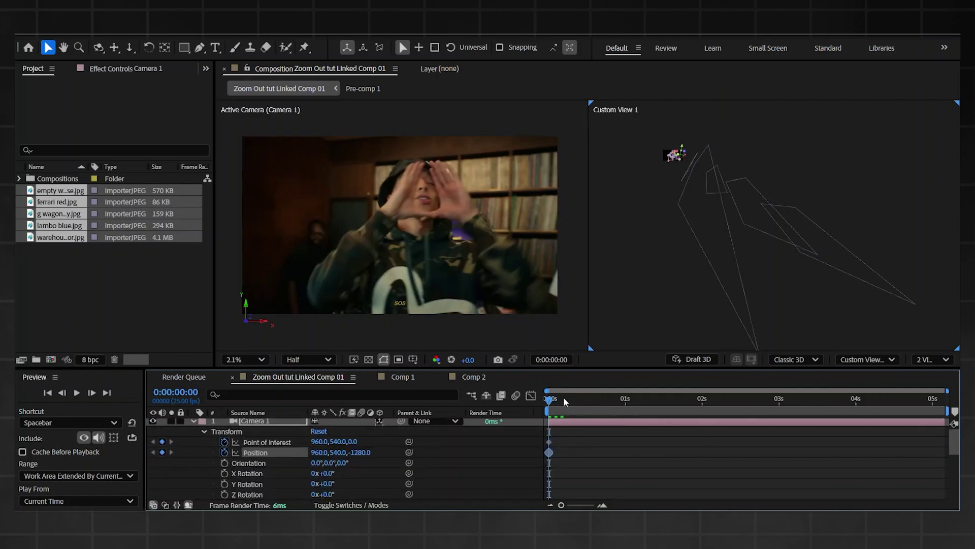
# - Move Camera 1's Point of Interest and Position keyframes to 0:00:00:24
pyautogui.press('space')
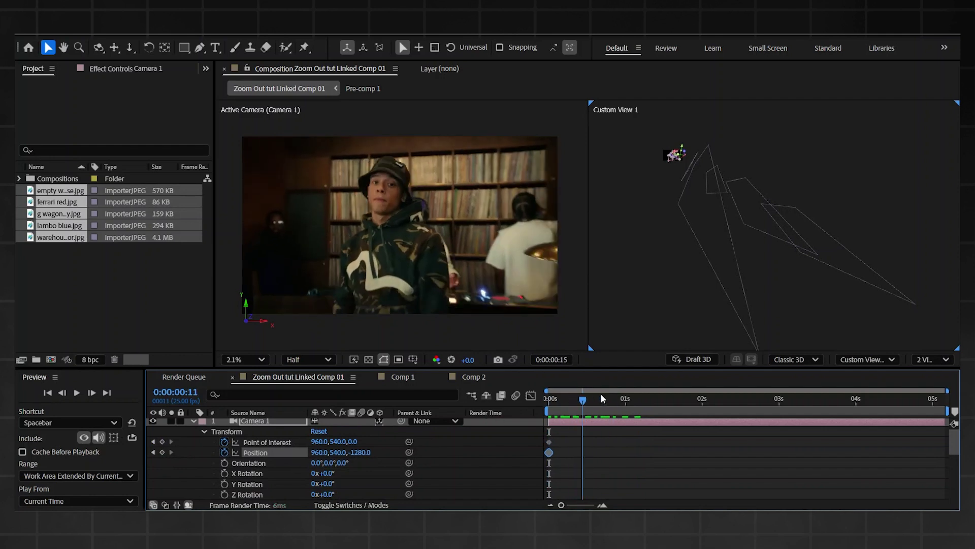
pyautogui.moveTo(596, 404); pyautogui.dragTo(623, 398)
pyautogui.moveTo(573, 432); pyautogui.dragTo(632, 435)
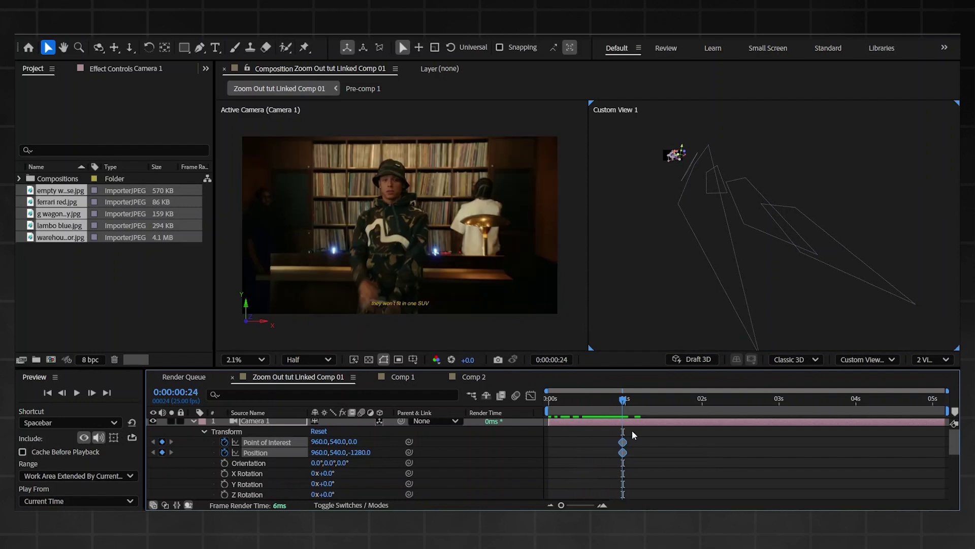
# - At 0:00:03:12, dolly Camera 1 back to a Z position of -8267 so the final video clip fills the frame
pyautogui.scroll(-5, 711, 442)
pyautogui.moveTo(759, 395); pyautogui.dragTo(807, 404)
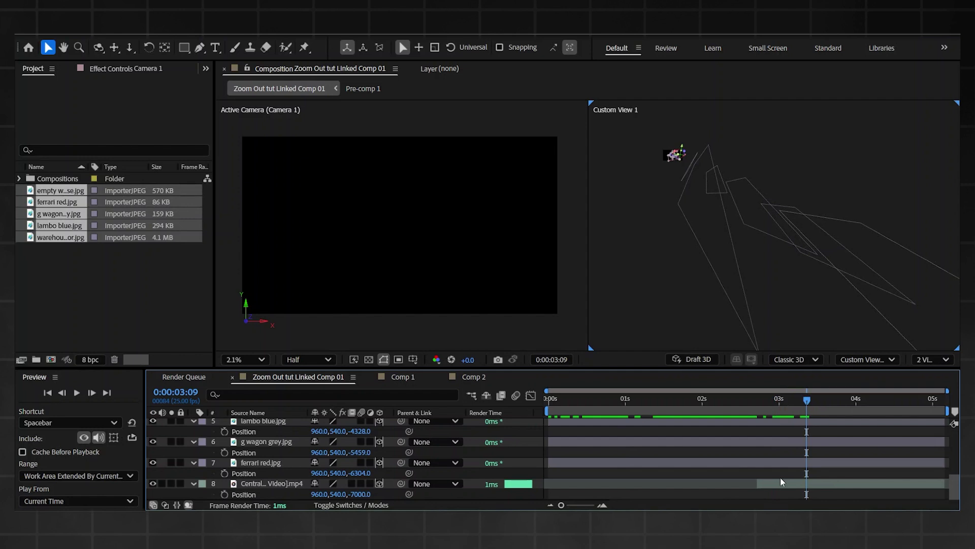
pyautogui.moveTo(811, 403); pyautogui.dragTo(816, 402)
pyautogui.scroll(3, 815, 447)
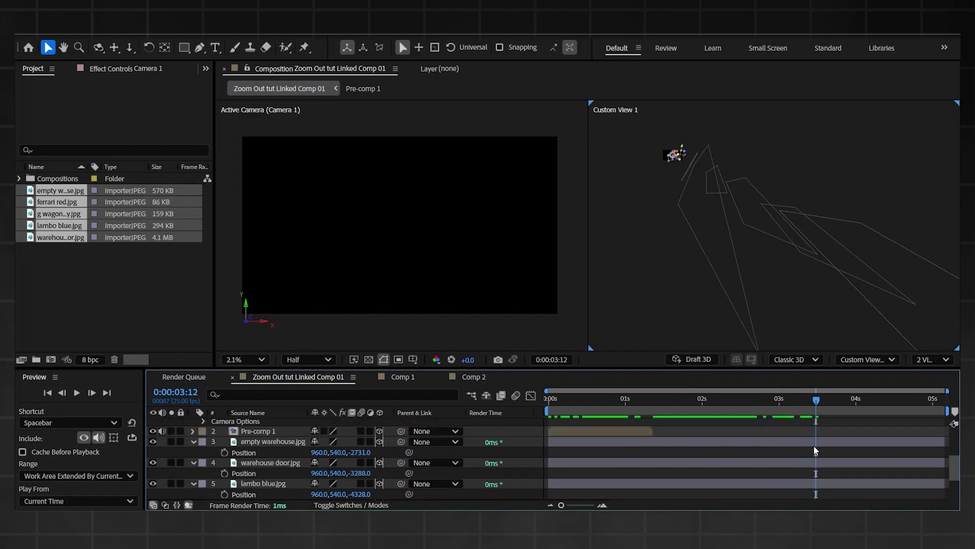
pyautogui.scroll(3, 815, 446)
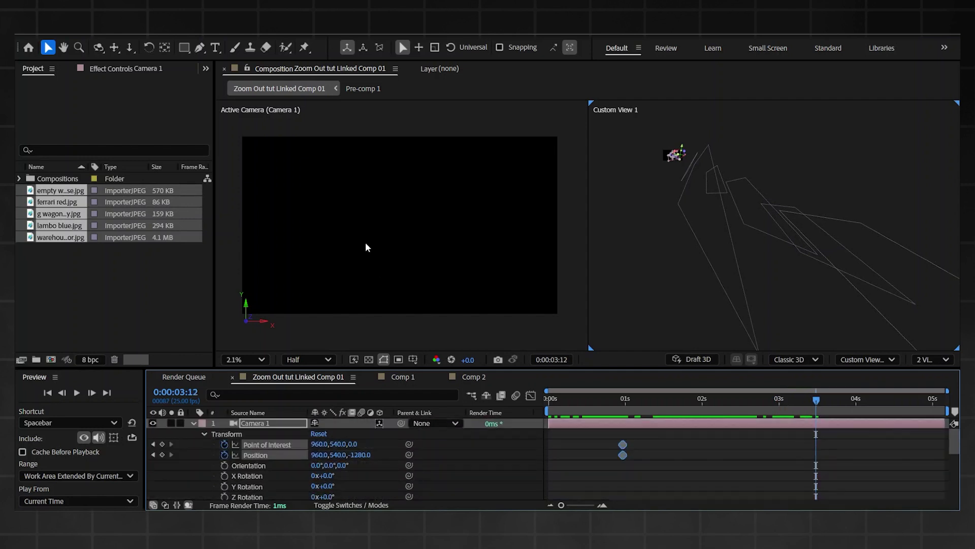
pyautogui.click(129, 48)
pyautogui.moveTo(381, 214); pyautogui.dragTo(386, 510)
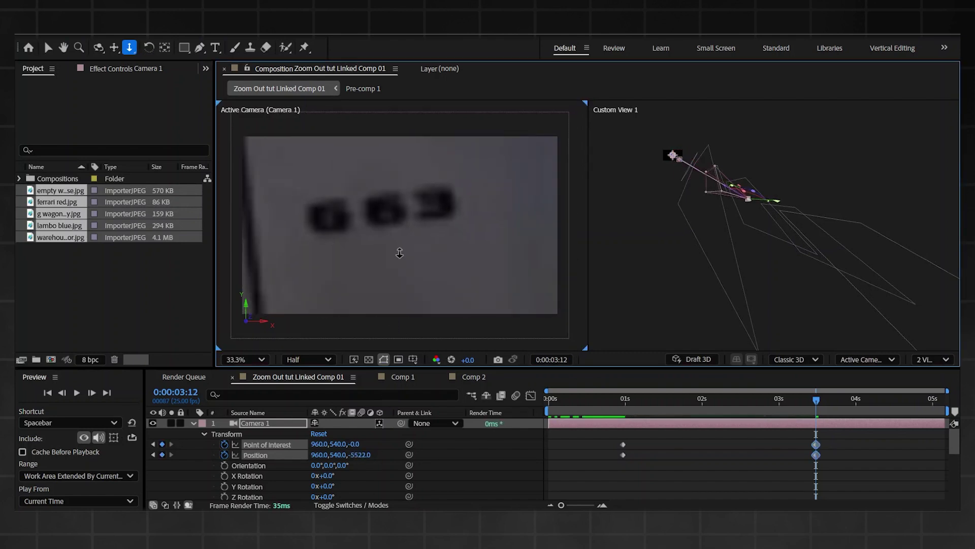
pyautogui.moveTo(406, 231); pyautogui.dragTo(402, 277)
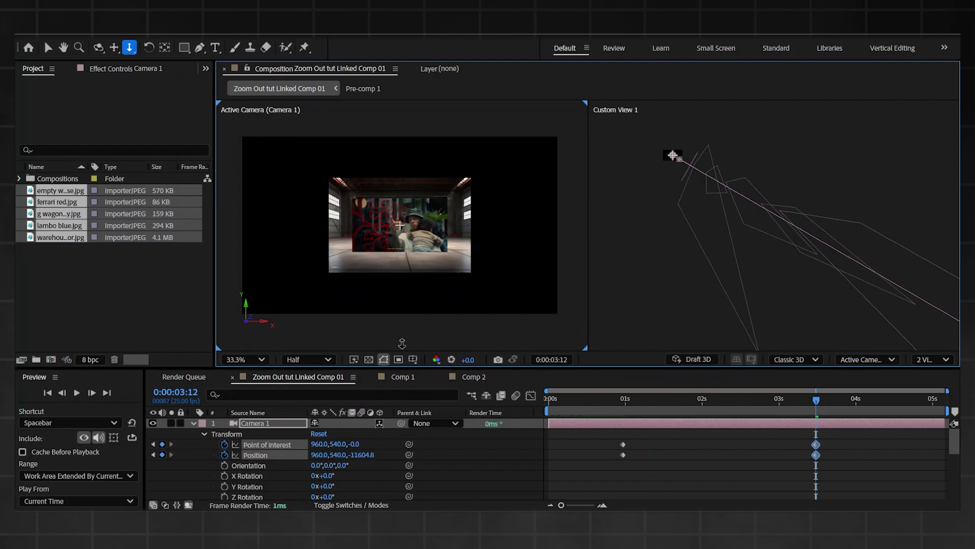
pyautogui.moveTo(407, 233); pyautogui.dragTo(410, 284)
pyautogui.moveTo(357, 455); pyautogui.dragTo(341, 468)
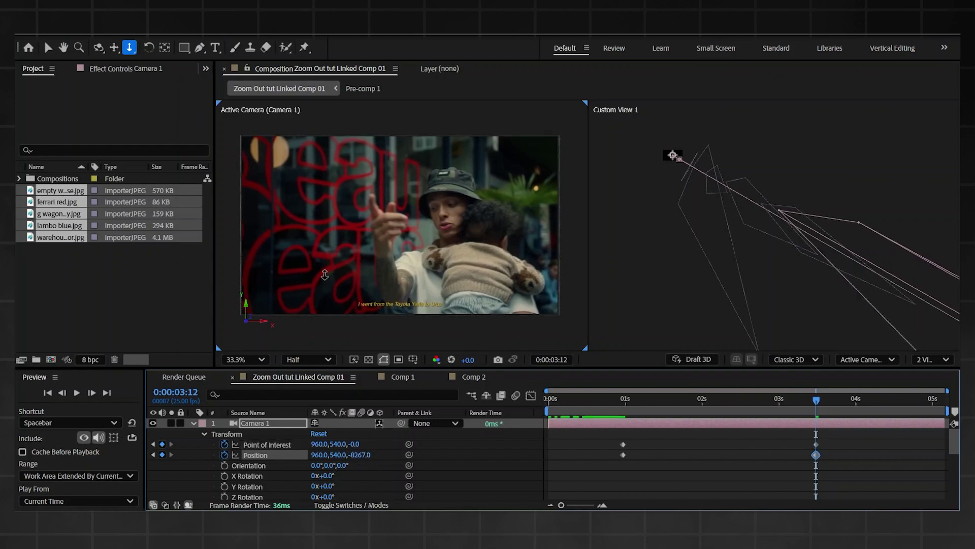
# - Return to the Selection tool and play back the camera's zoom-out from near the start of the composition
pyautogui.scroll(2, 326, 275)
pyautogui.moveTo(322, 244); pyautogui.dragTo(261, 131)
pyautogui.moveTo(529, 244); pyautogui.dragTo(383, 154)
pyautogui.moveTo(513, 259); pyautogui.dragTo(270, 159)
pyautogui.moveTo(387, 185); pyautogui.dragTo(396, 213)
pyautogui.press('v')
pyautogui.press('space')
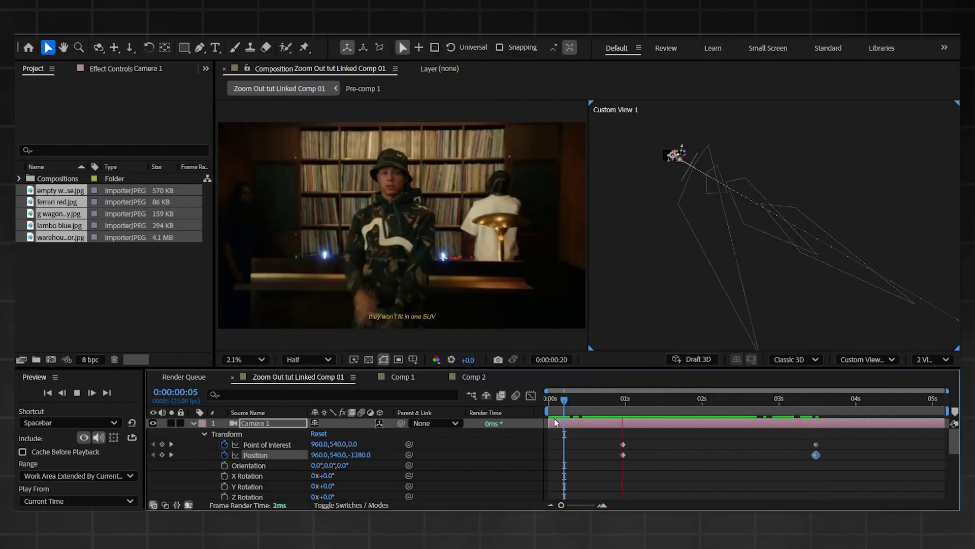
# - Close the gap behind the opening clip at 0:00:01:08 by setting the empty warehouse layer's Z position to -1317, and preview the transition
pyautogui.moveTo(611, 404); pyautogui.dragTo(650, 399)
pyautogui.press('space')
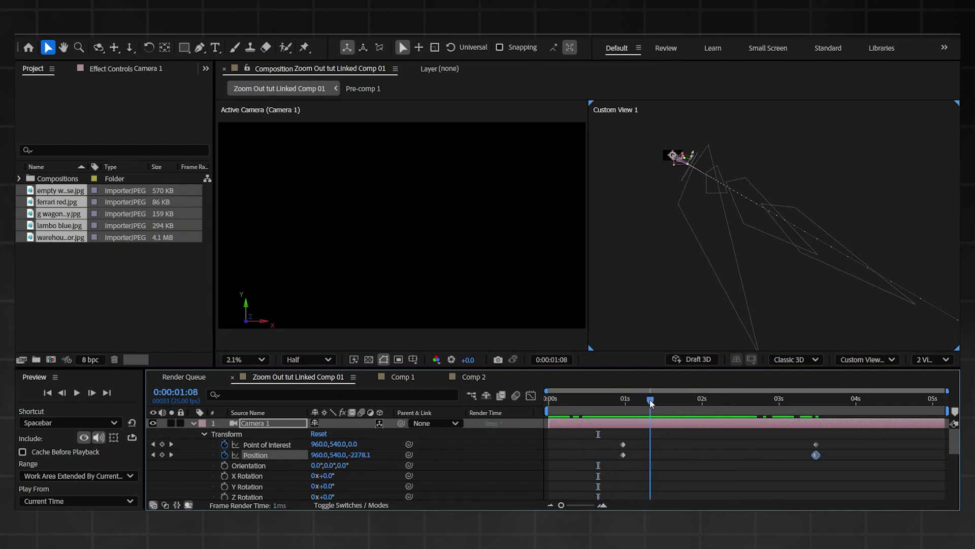
pyautogui.scroll(-5, 669, 447)
pyautogui.click(663, 434)
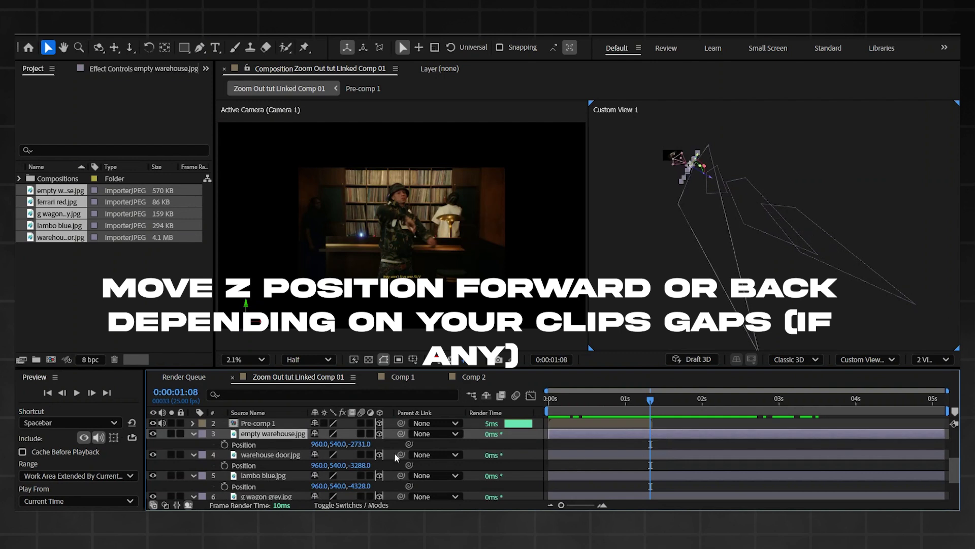
pyautogui.moveTo(358, 445); pyautogui.dragTo(363, 444)
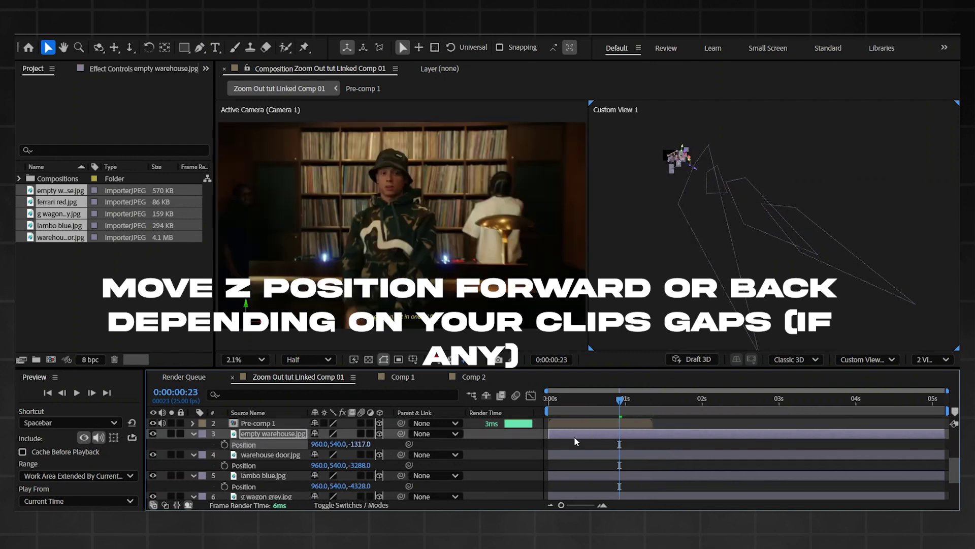
pyautogui.moveTo(620, 400)
pyautogui.mouseDown()
pyautogui.moveTo(584, 407)
pyautogui.moveTo(627, 398)
pyautogui.mouseUp()
pyautogui.press('space')
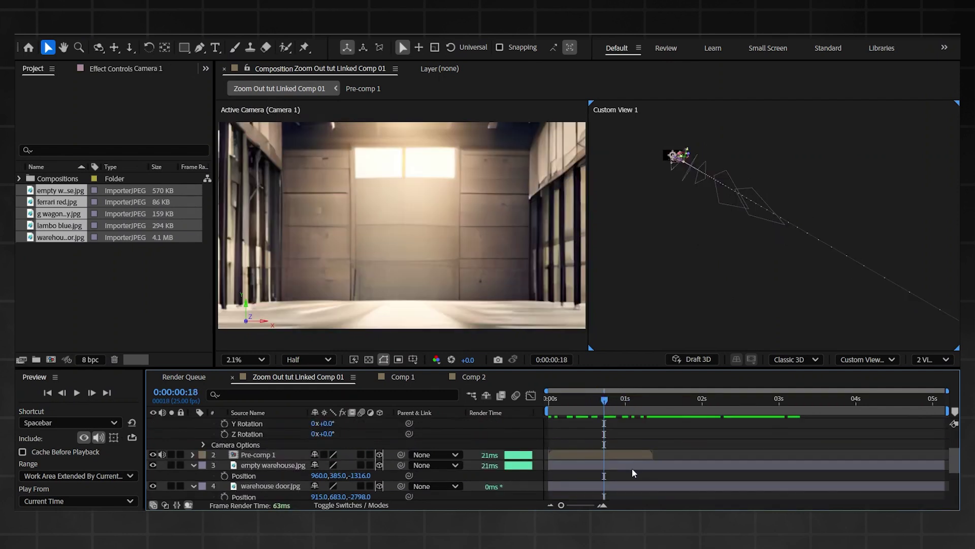
# - Set the empty warehouse layer's Y position to 402 and check its framing up to 0:00:01:08
pyautogui.click(632, 466)
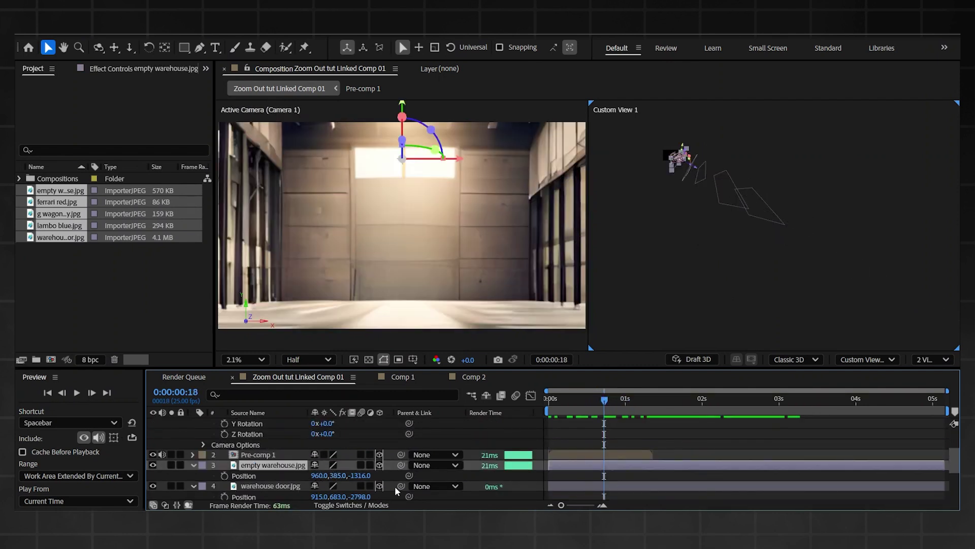
pyautogui.moveTo(344, 477); pyautogui.dragTo(292, 474)
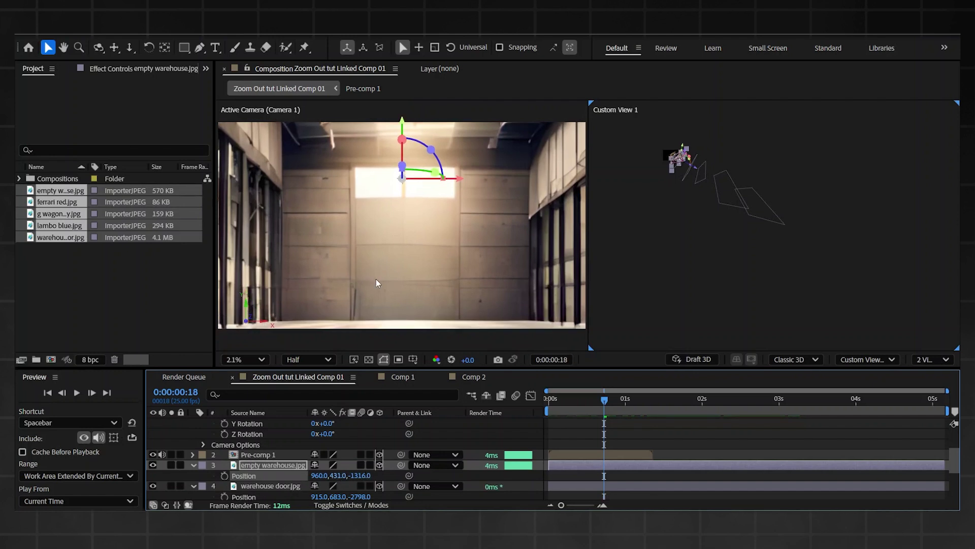
pyautogui.moveTo(332, 476); pyautogui.dragTo(347, 476)
pyautogui.moveTo(607, 401)
pyautogui.mouseDown()
pyautogui.moveTo(634, 399)
pyautogui.moveTo(598, 401)
pyautogui.mouseUp()
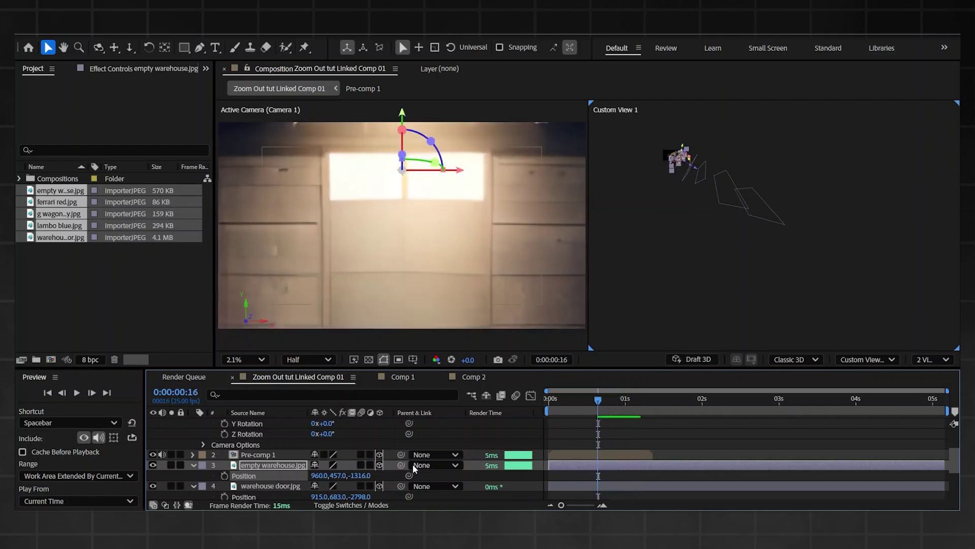
pyautogui.moveTo(338, 478); pyautogui.dragTo(304, 481)
pyautogui.moveTo(600, 403); pyautogui.dragTo(651, 398)
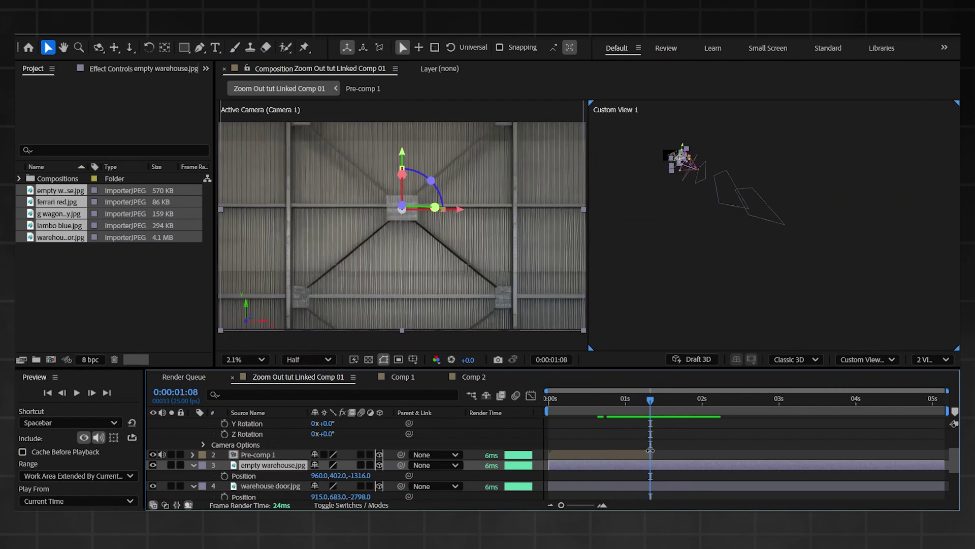
# - Try a different scale on the empty warehouse layer and preview the zoom from 0:00:00:16
pyautogui.press('s')
pyautogui.moveTo(336, 475); pyautogui.dragTo(388, 477)
pyautogui.press('space')
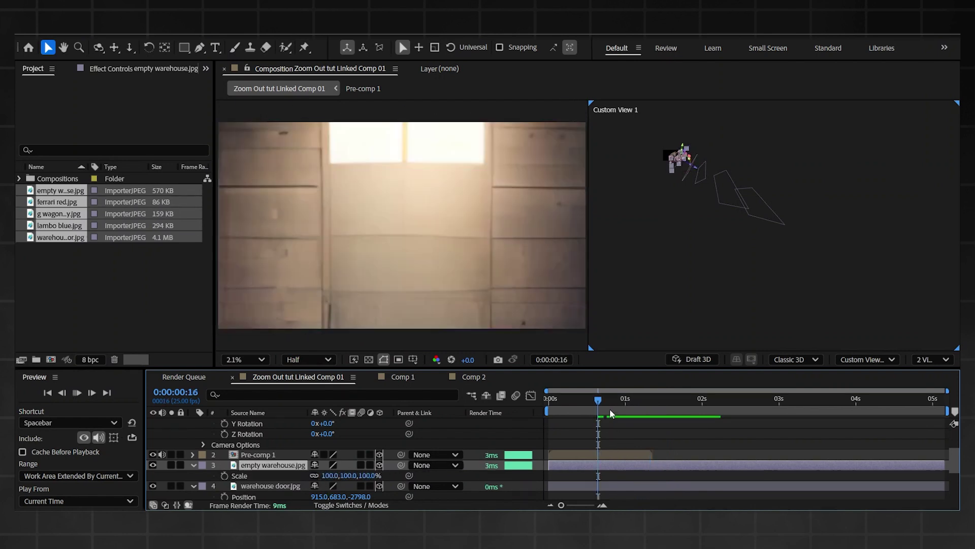
pyautogui.press('space')
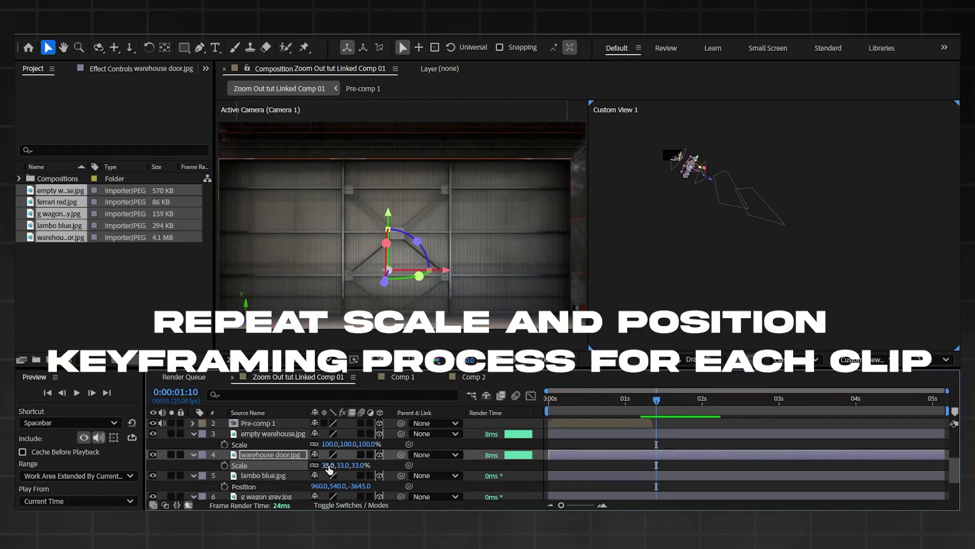
# - Adjust the warehouse door layer's scale and reveal its position, then reveal the lambo blue layer's scale
pyautogui.moveTo(329, 467); pyautogui.dragTo(329, 471)
pyautogui.press('p')
pyautogui.moveTo(656, 400); pyautogui.dragTo(696, 408)
pyautogui.click(264, 475)
pyautogui.press('s')
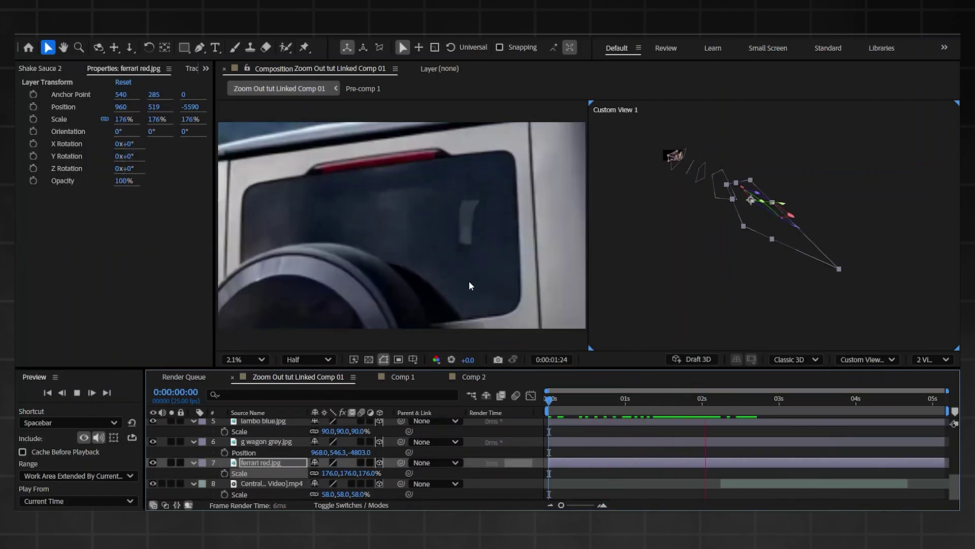
# - Review the framing and transform values of the empty warehouse, lambo blue, g wagon grey and ferrari red layers at successive points of the zoom-out
pyautogui.press('space')
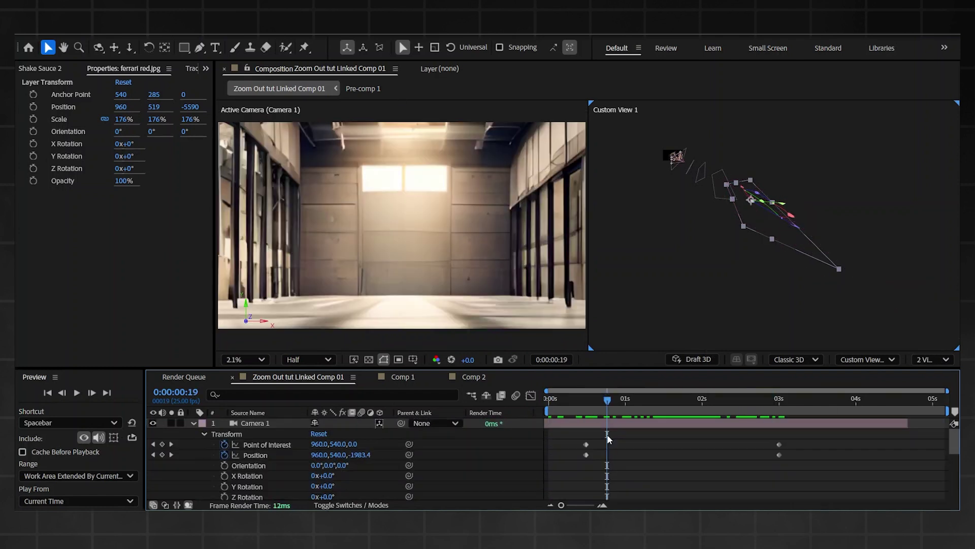
pyautogui.click(597, 433)
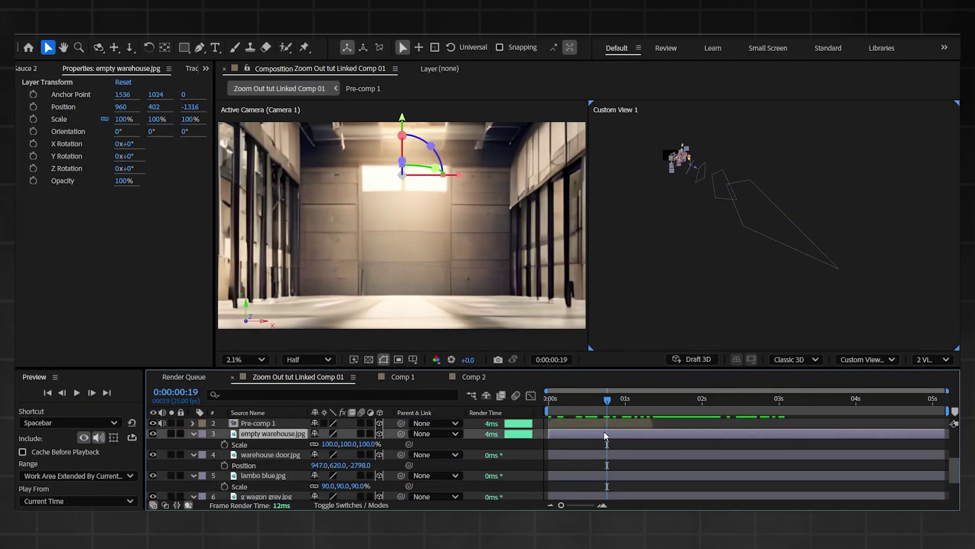
pyautogui.click(612, 463)
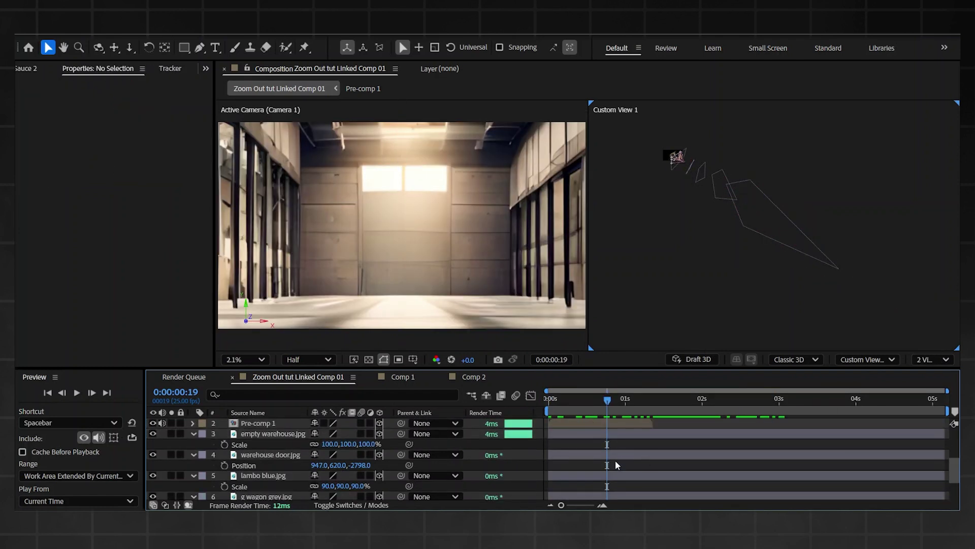
pyautogui.scroll(-2, 615, 460)
pyautogui.moveTo(614, 416); pyautogui.dragTo(678, 444)
pyautogui.click(678, 444)
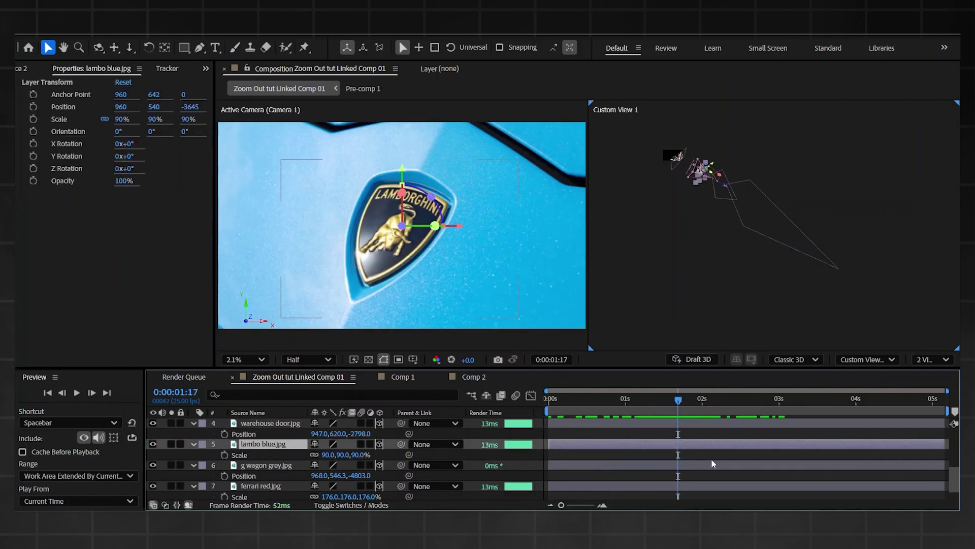
pyautogui.scroll(-1, 711, 458)
pyautogui.click(695, 440)
pyautogui.moveTo(688, 401); pyautogui.dragTo(746, 393)
pyautogui.click(742, 462)
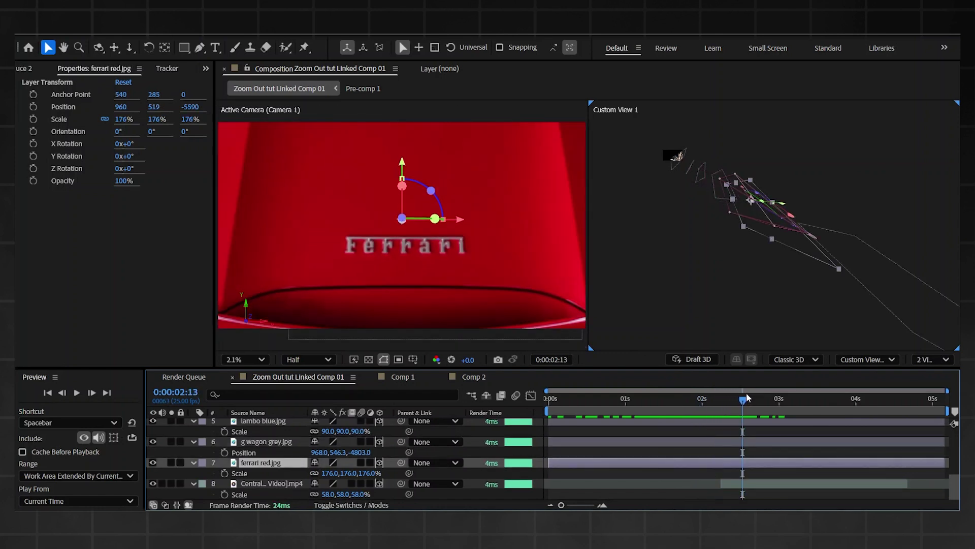
pyautogui.moveTo(641, 401); pyautogui.dragTo(614, 403)
pyautogui.scroll(5, 629, 421)
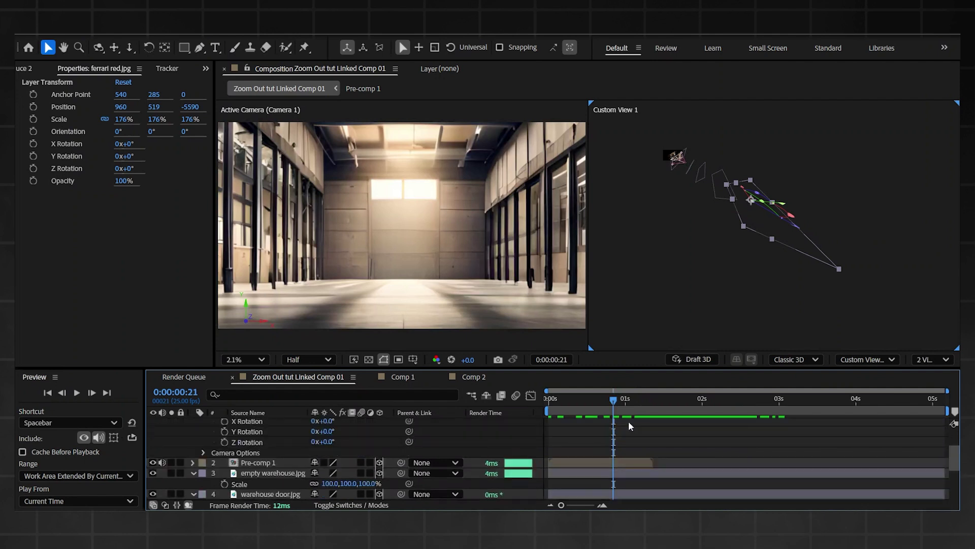
# - Set the empty warehouse layer's anchor point Y to 1196 and adjust its Y position to reframe the shot
pyautogui.click(618, 477)
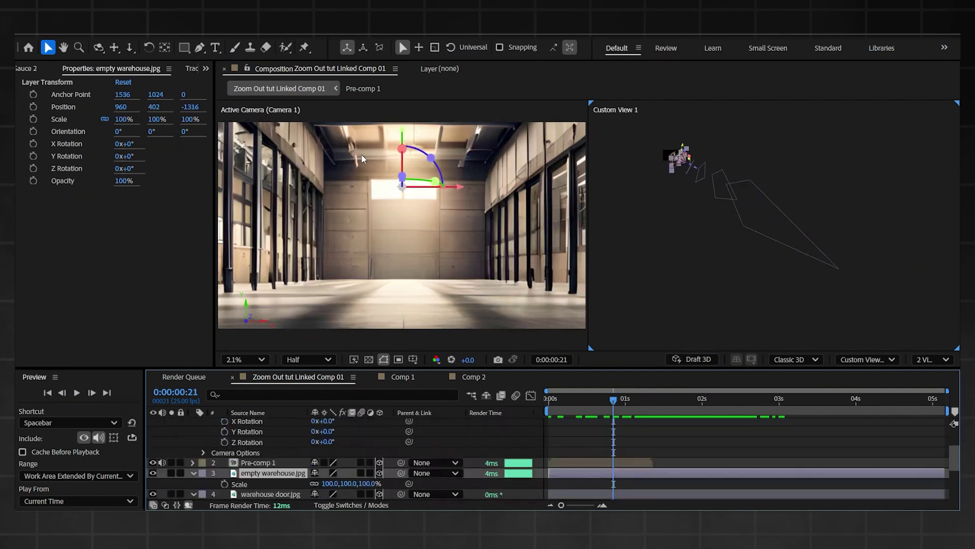
pyautogui.moveTo(155, 95); pyautogui.dragTo(228, 119)
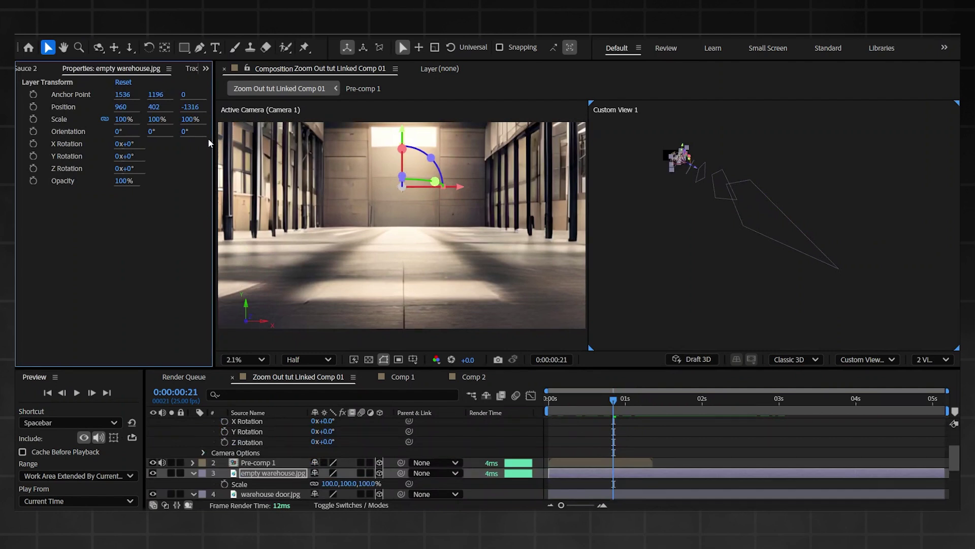
pyautogui.moveTo(162, 108); pyautogui.dragTo(318, 142)
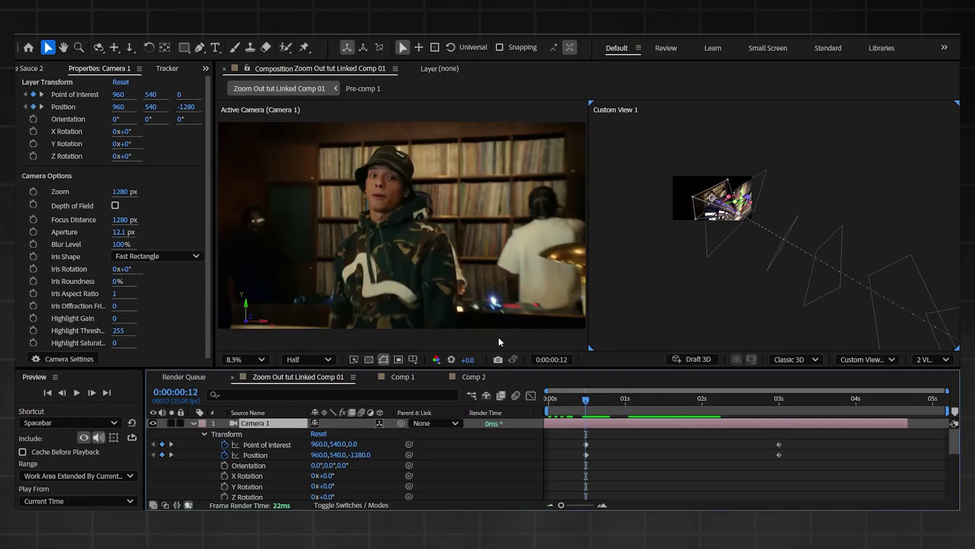
# - Keyframe the camera's Z Rotation at 0° on 0:00:00:12, -28° on 0:00:02:17 and 0° on 0:00:03:00
pyautogui.scroll(-1, 681, 476)
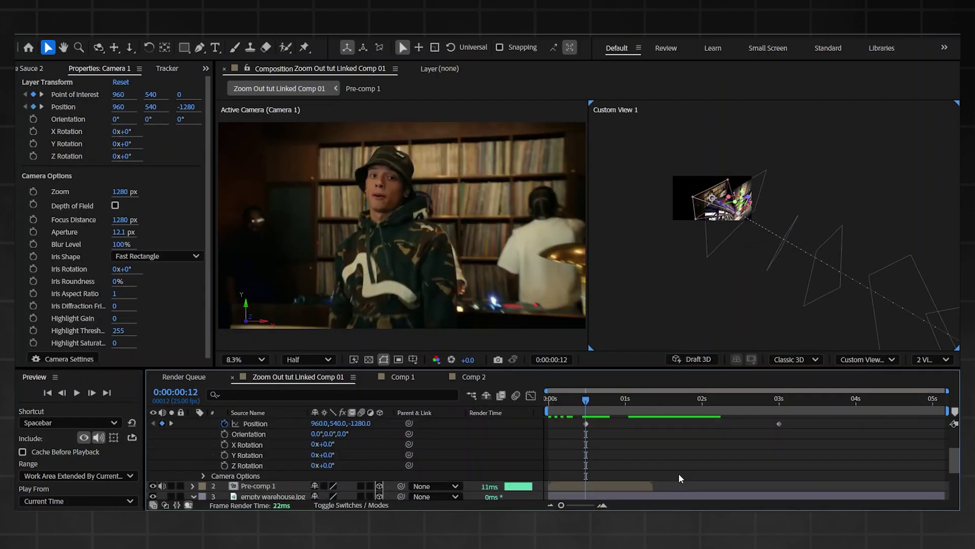
pyautogui.scroll(-2, 660, 396)
pyautogui.scroll(2, 646, 449)
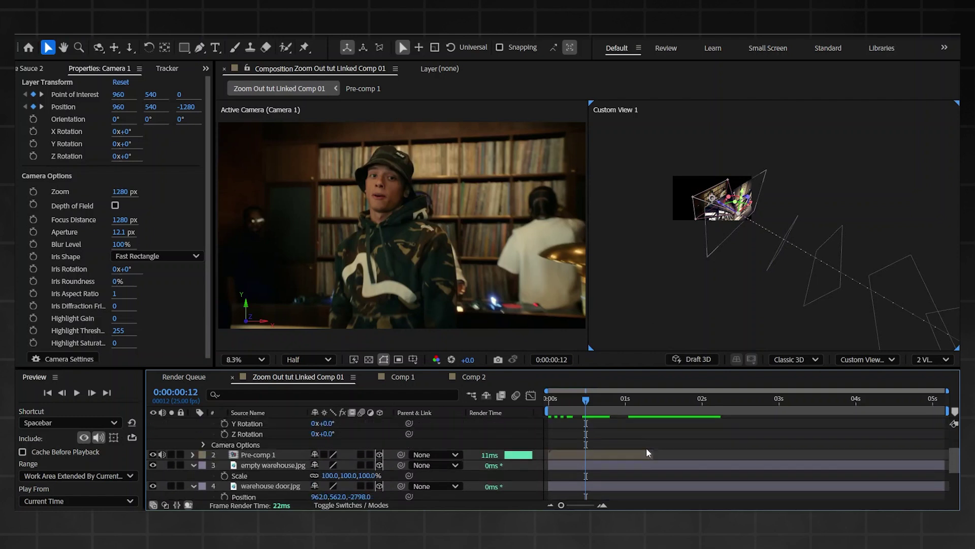
pyautogui.scroll(1, 657, 451)
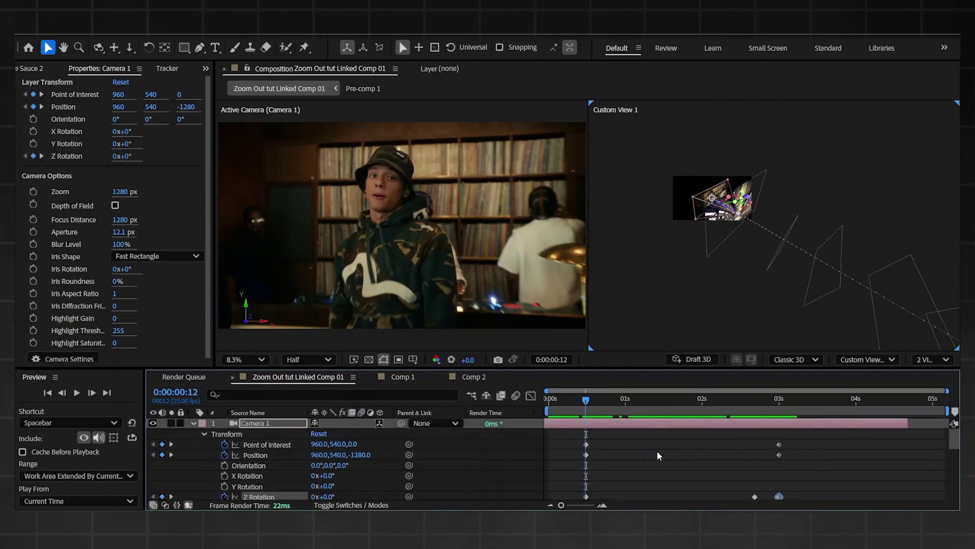
pyautogui.scroll(-1, 658, 452)
pyautogui.scroll(2, 570, 450)
pyautogui.scroll(-2, 660, 451)
pyautogui.moveTo(757, 400)
pyautogui.mouseDown()
pyautogui.moveTo(770, 400)
pyautogui.moveTo(754, 407)
pyautogui.mouseUp()
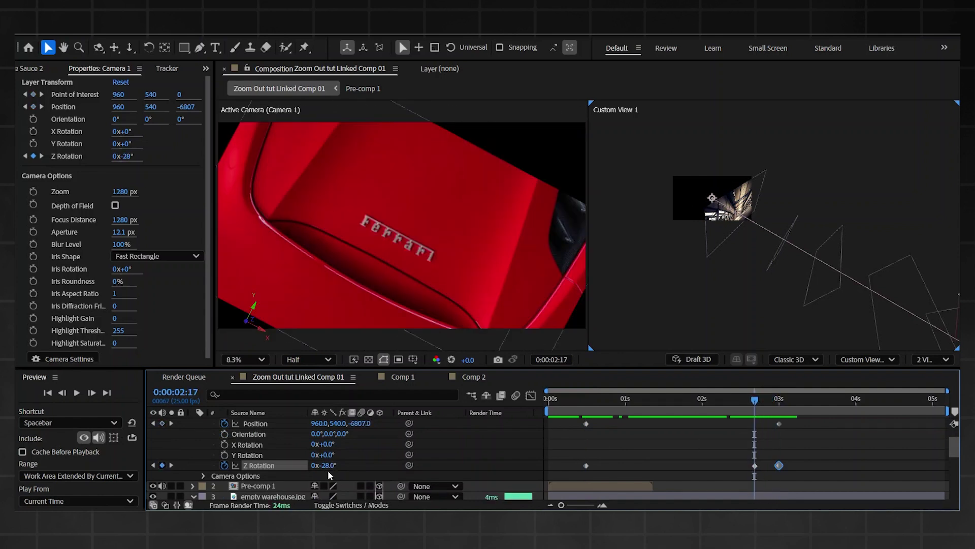
# - Try a camera Z Rotation of -33° at 0:00:03:04 and undo the change
pyautogui.moveTo(759, 406); pyautogui.dragTo(794, 399)
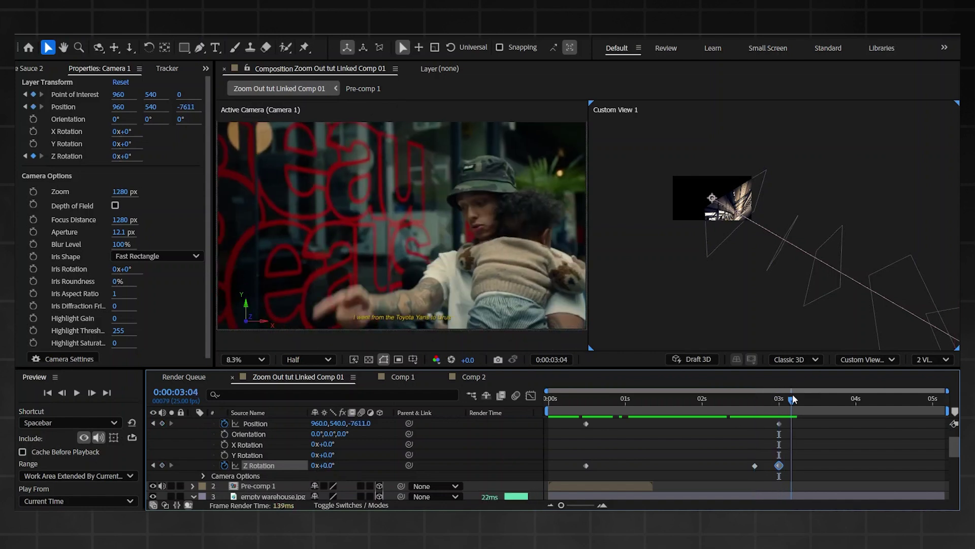
pyautogui.moveTo(322, 467); pyautogui.dragTo(312, 467)
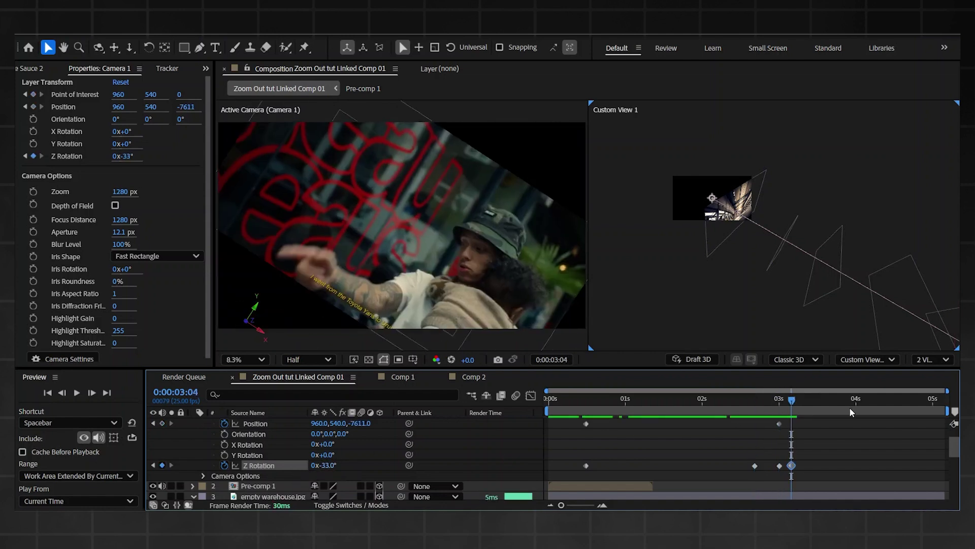
pyautogui.hotkey('ctrl', 'z')
# - Examine the rolled camera move and inspect the warehouse door layer's edge coverage around 0:00:01:08
pyautogui.press('space')
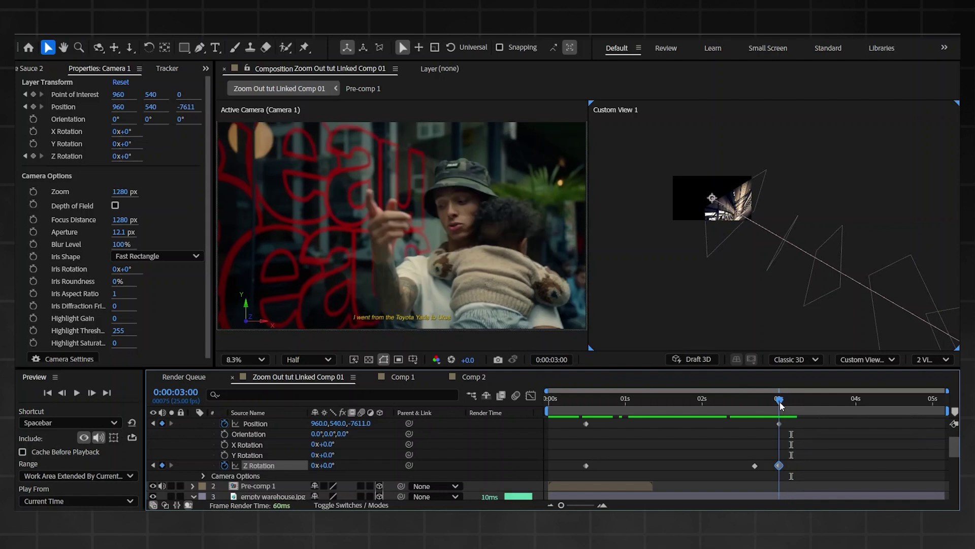
pyautogui.moveTo(752, 398); pyautogui.dragTo(695, 413)
pyautogui.click(655, 391)
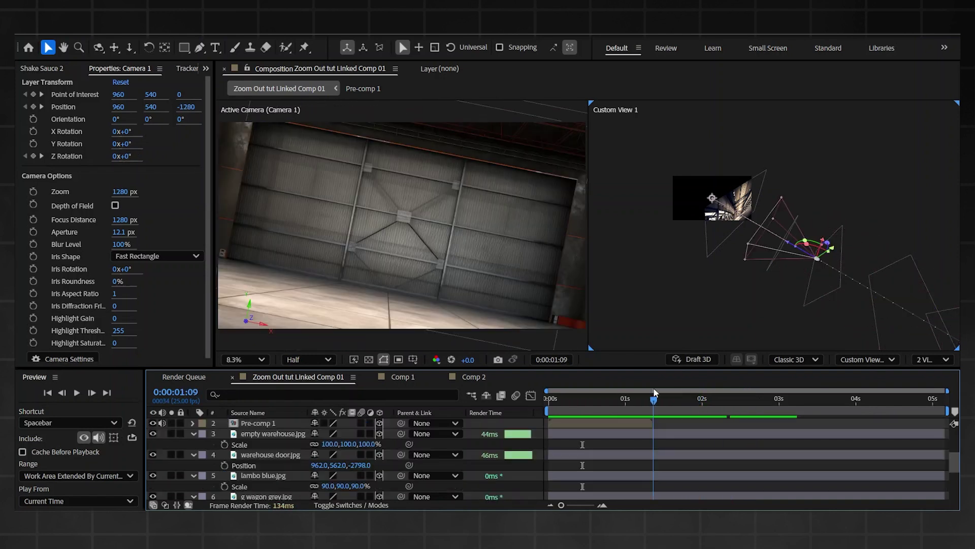
pyautogui.moveTo(655, 391); pyautogui.dragTo(650, 389)
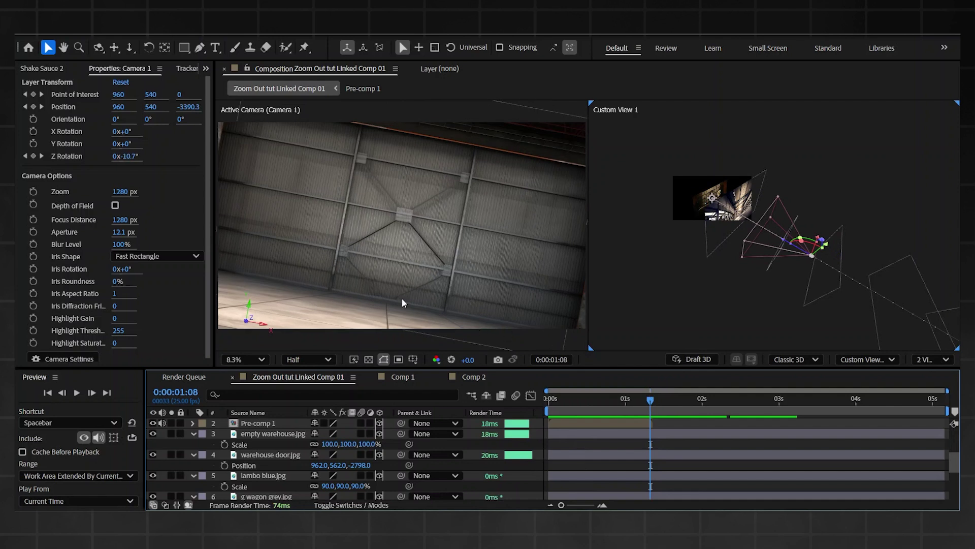
pyautogui.click(244, 359)
pyautogui.click(244, 130)
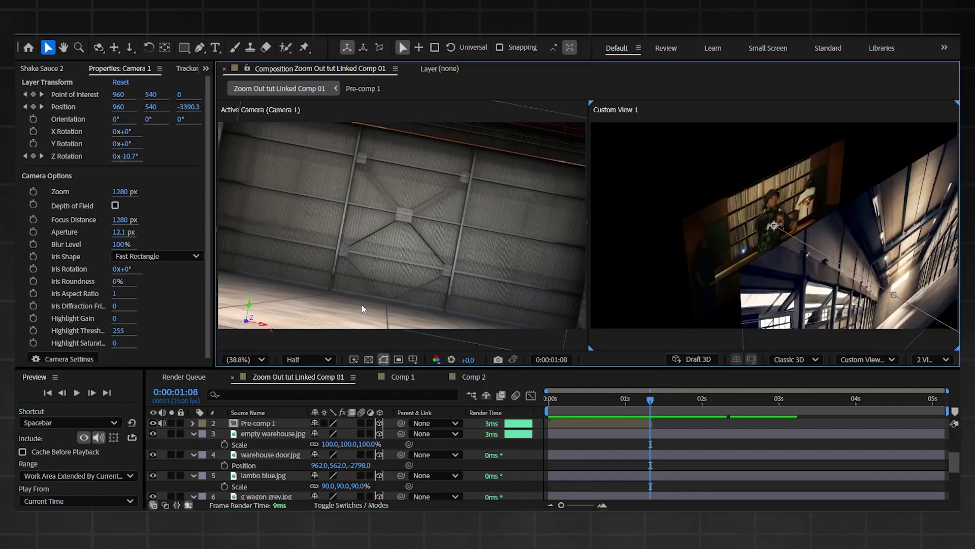
pyautogui.click(357, 137)
pyautogui.click(245, 359)
pyautogui.click(245, 129)
pyautogui.scroll(-5, 680, 217)
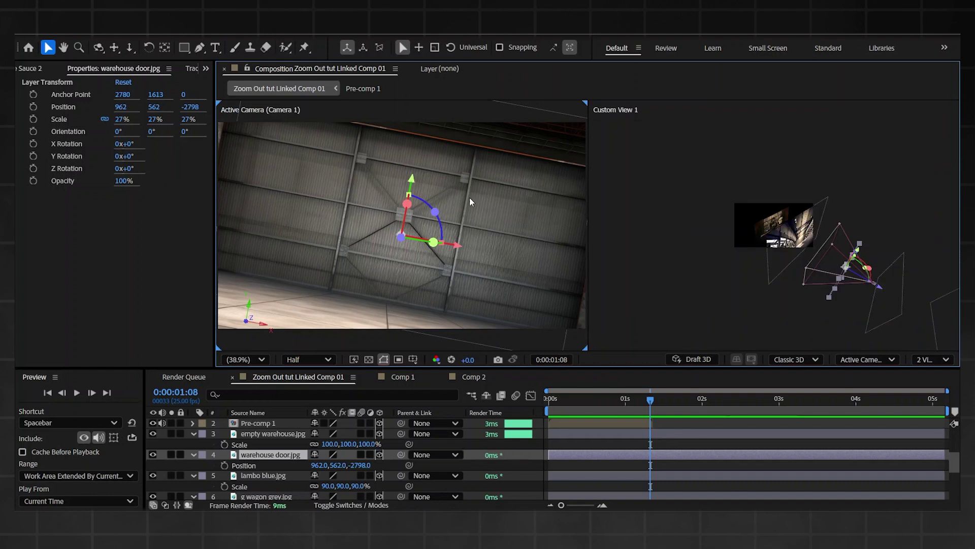
# - Apply the Motion Tile effect to the lambo blue layer with the playhead at 0:00:01:22
pyautogui.moveTo(658, 406); pyautogui.dragTo(693, 386)
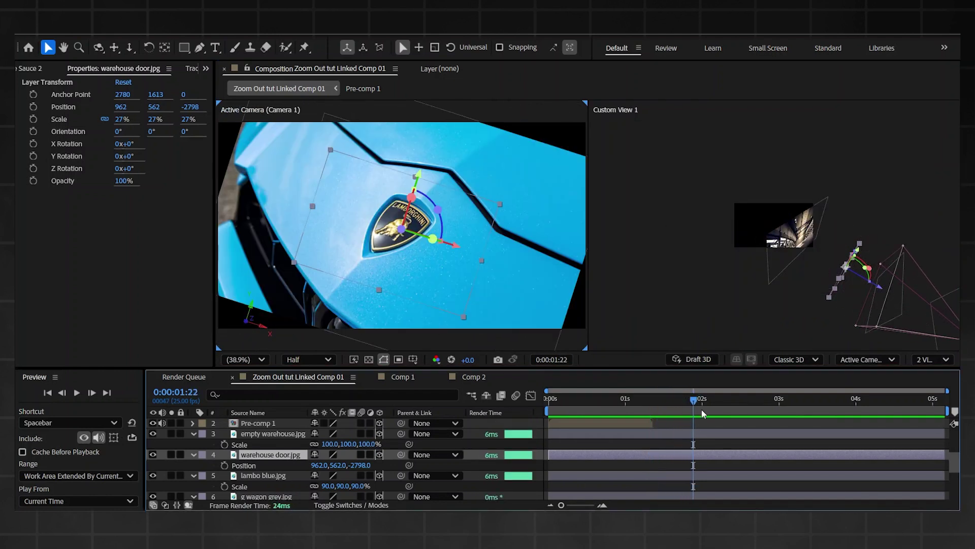
pyautogui.moveTo(585, 404); pyautogui.dragTo(693, 374)
pyautogui.scroll(-3, 712, 437)
pyautogui.scroll(2, 712, 437)
pyautogui.click(705, 443)
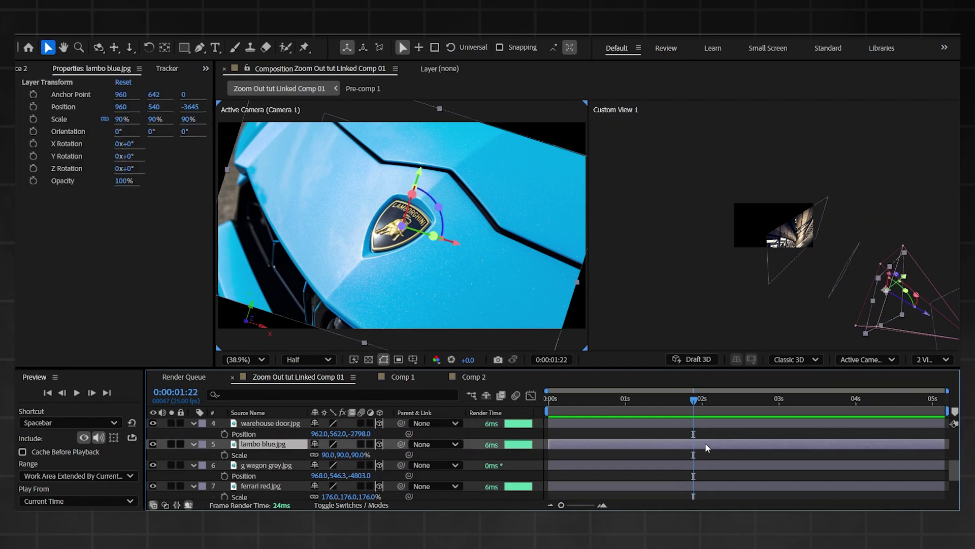
pyautogui.hotkey('ctrl', 'space')
pyautogui.write('moti')
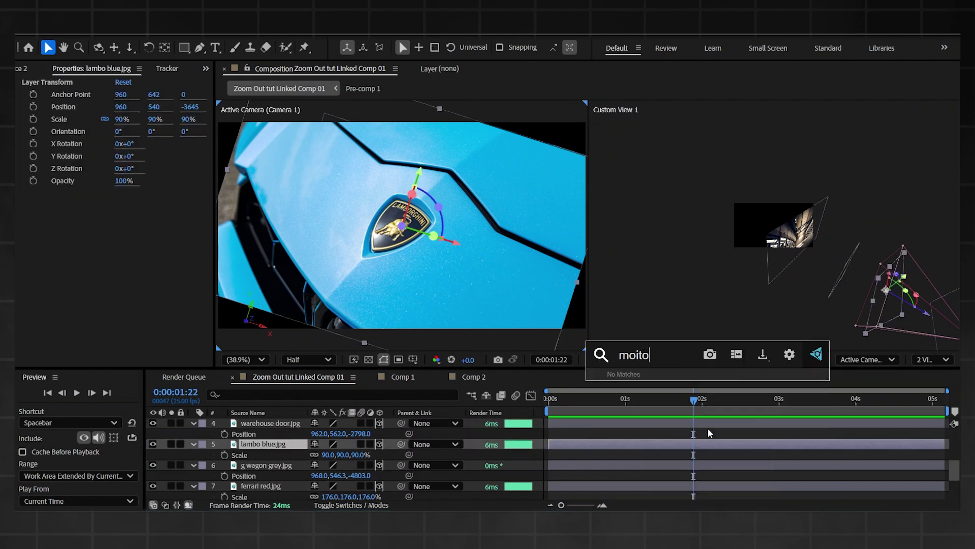
pyautogui.press('Return')
# - Set the lambo blue layer's Motion Tile Output Width and Output Height to 200 and enable Mirror Edges
pyautogui.click(132, 134)
pyautogui.write('200')
pyautogui.press('Return')
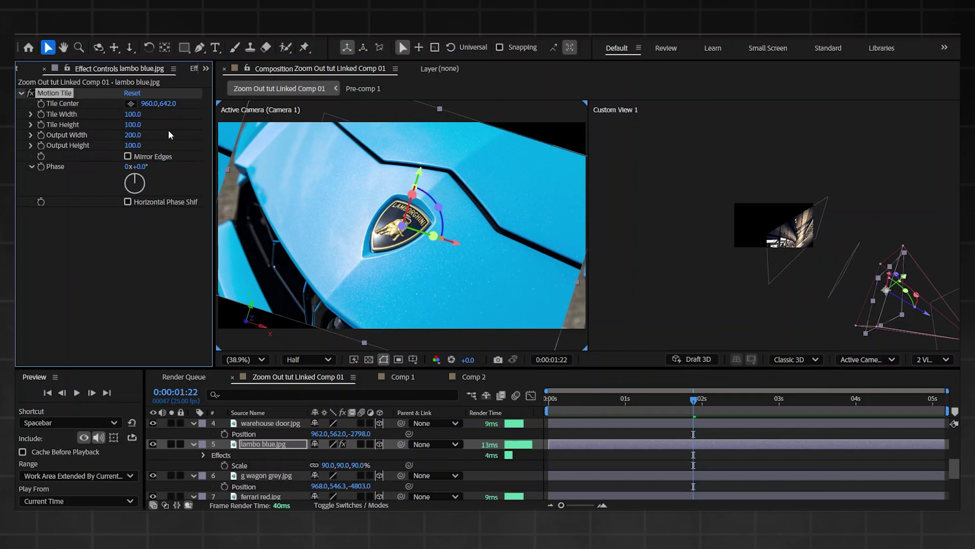
pyautogui.click(135, 146)
pyautogui.write('200')
pyautogui.press('Return')
pyautogui.click(127, 156)
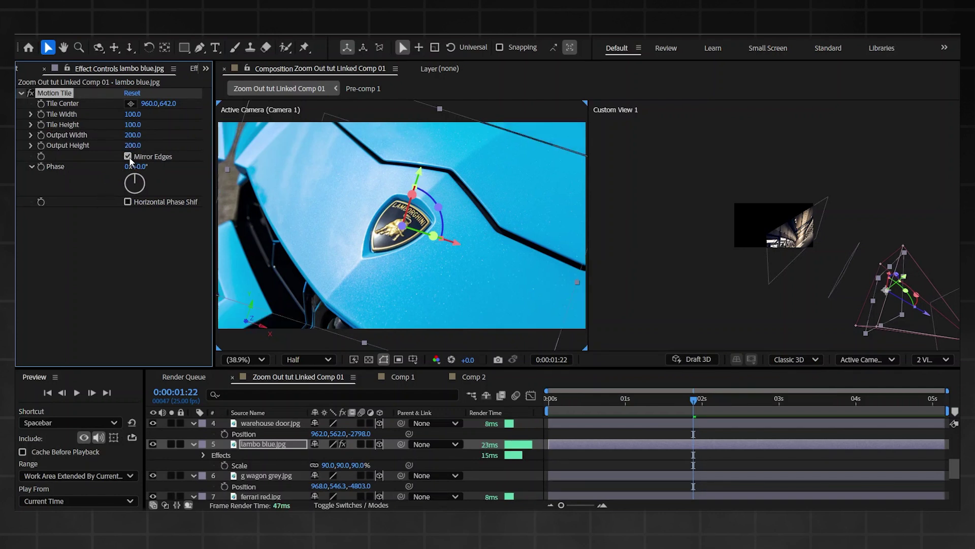
# - Inspect the edge coverage of the lambo blue and g wagon grey layers from 0:00:01:22 to 0:00:02:04
pyautogui.click(471, 249)
pyautogui.scroll(-2, 471, 249)
pyautogui.click(253, 360)
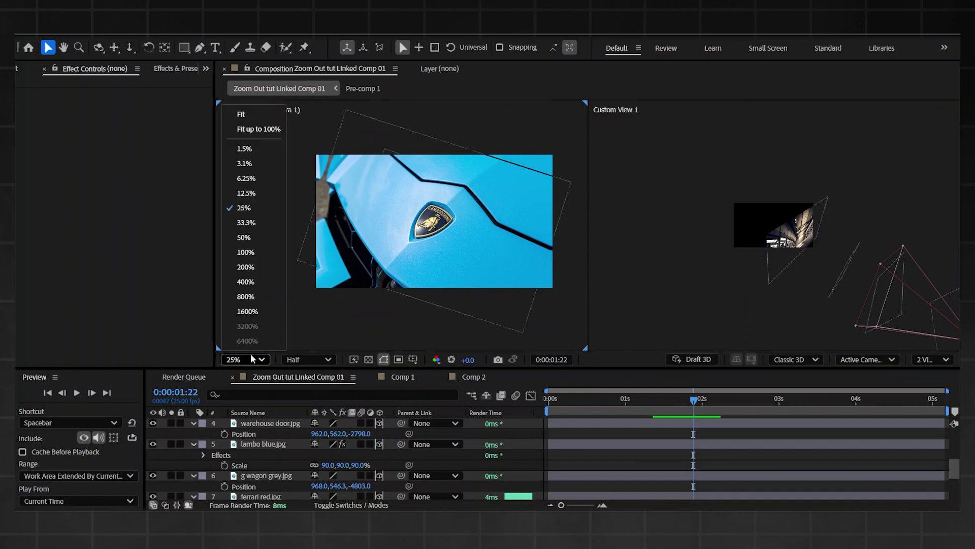
pyautogui.click(230, 116)
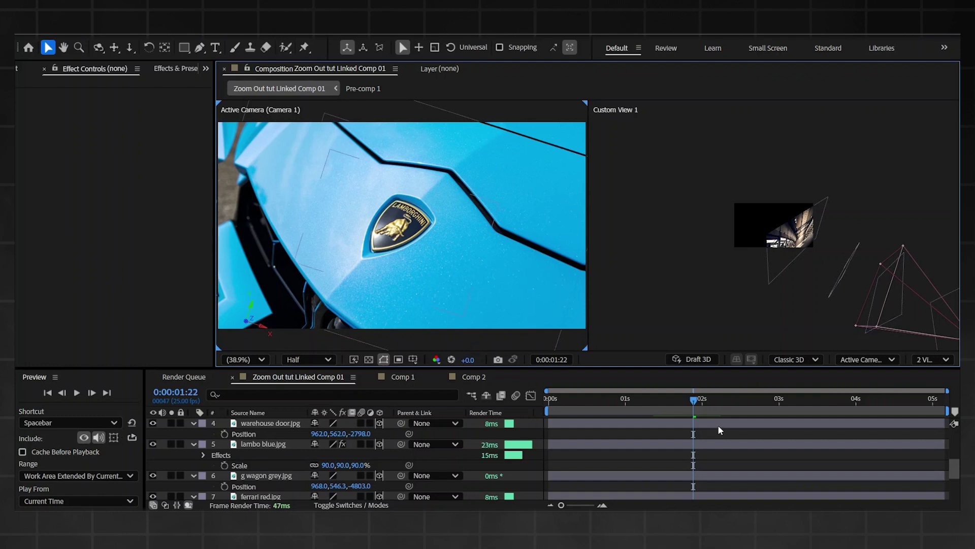
pyautogui.moveTo(700, 407); pyautogui.dragTo(703, 407)
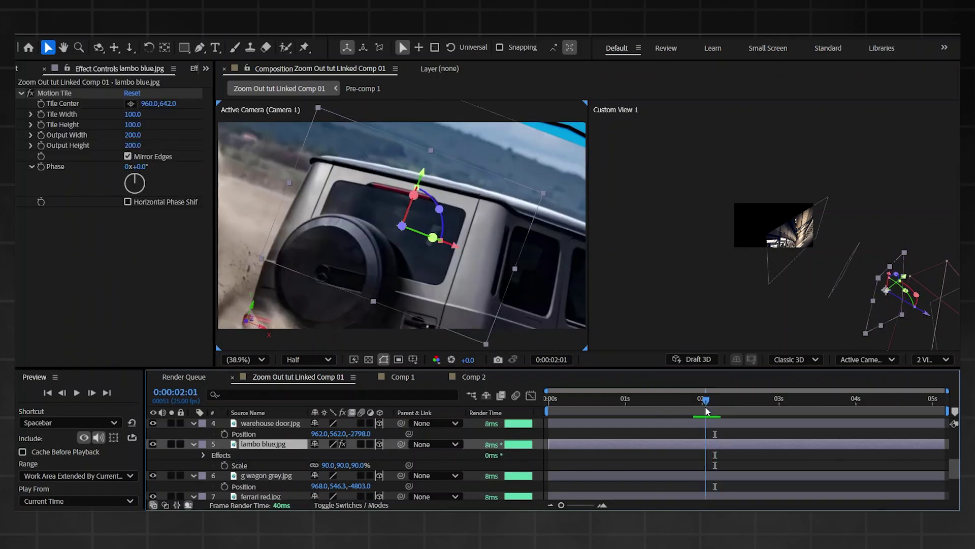
pyautogui.moveTo(706, 407); pyautogui.dragTo(714, 406)
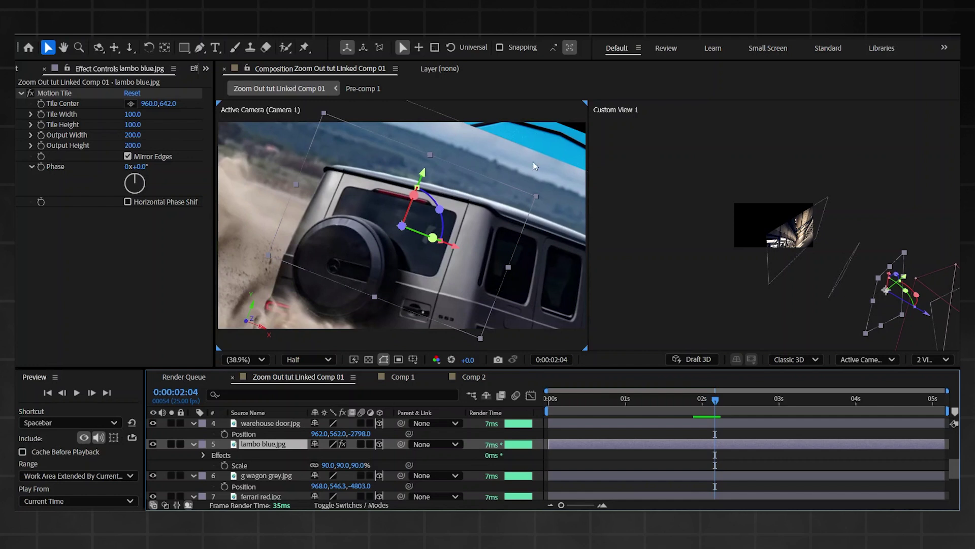
pyautogui.click(647, 346)
# - Copy the lambo blue layer's Motion Tile effect onto the g wagon grey layer
pyautogui.click(715, 446)
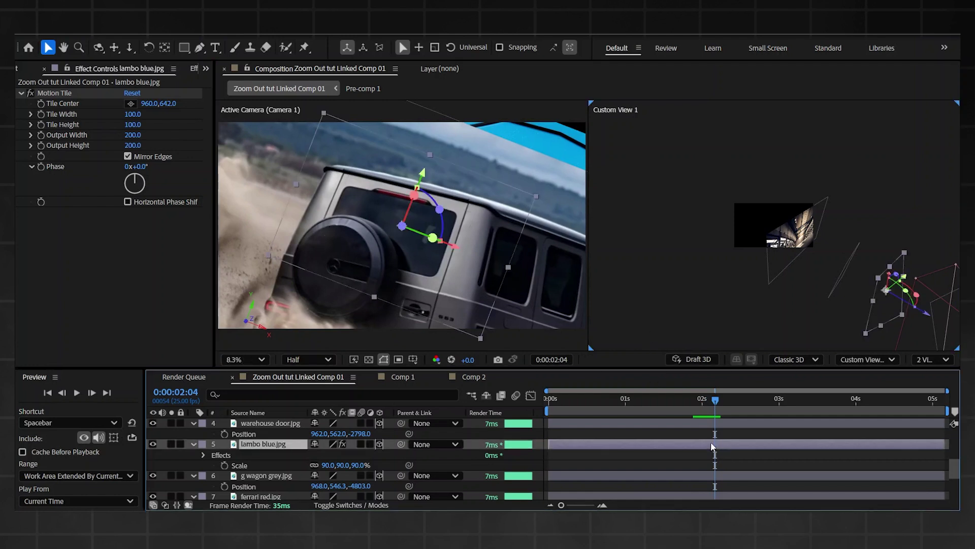
pyautogui.scroll(2, 711, 441)
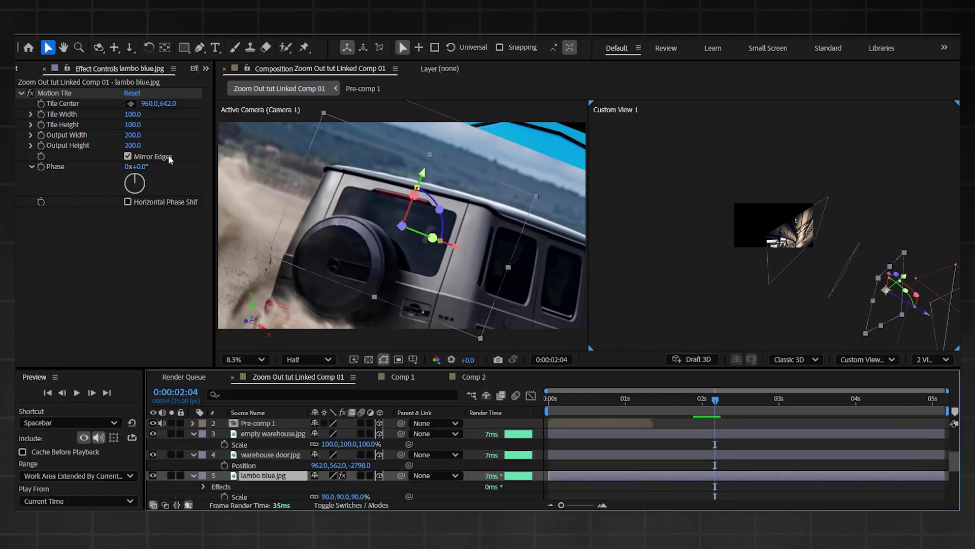
pyautogui.scroll(-2, 715, 472)
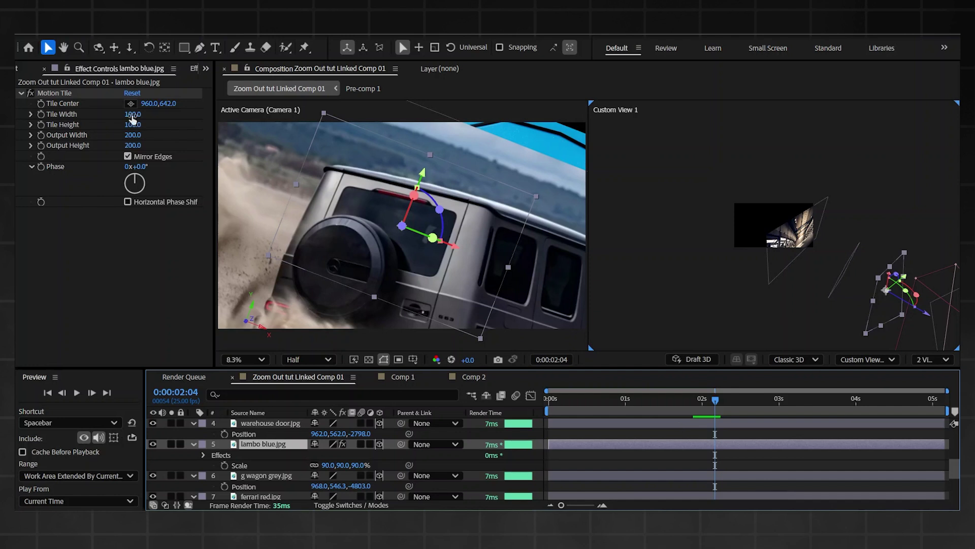
pyautogui.click(55, 93)
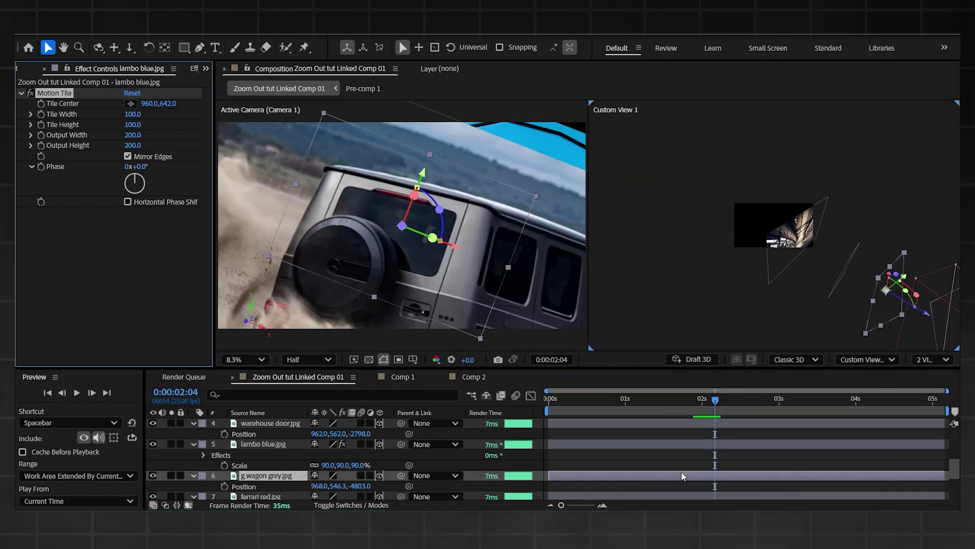
pyautogui.click(681, 475)
pyautogui.hotkey('ctrl', 'v')
# - Compare the g wagon grey layer without and with the pasted Motion Tile, and adjust the effect's output size
pyautogui.hotkey('ctrl', 'z')
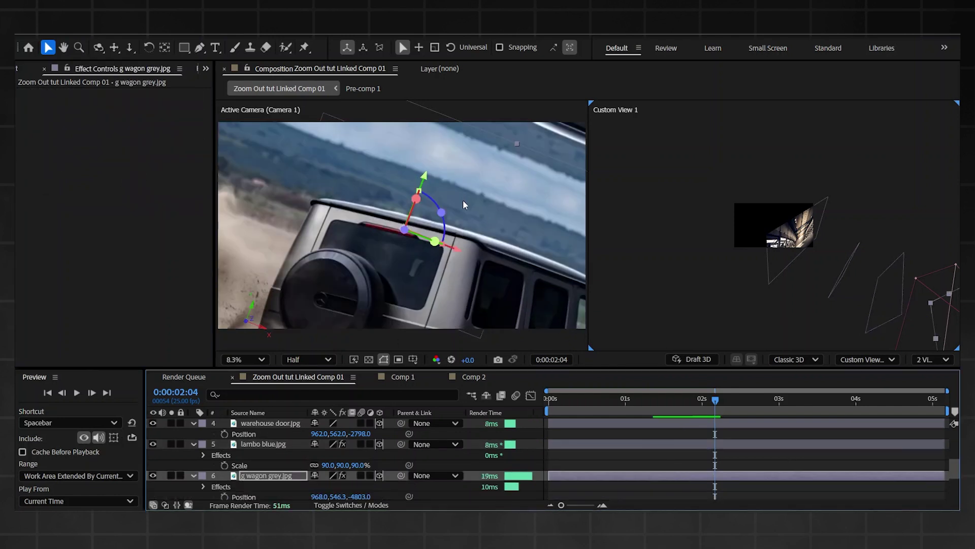
pyautogui.click(671, 438)
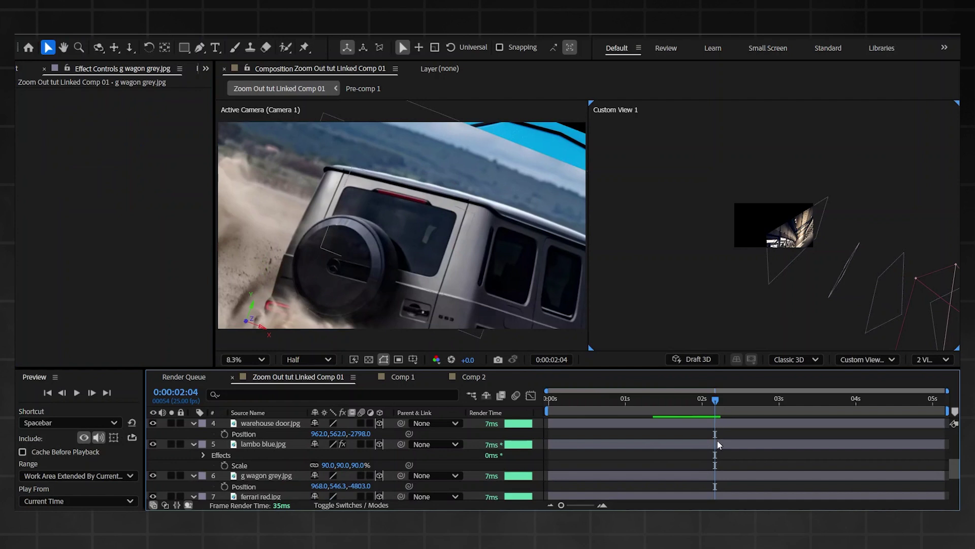
pyautogui.hotkey('ctrl', 'shift', 'z')
pyautogui.moveTo(131, 136); pyautogui.dragTo(145, 146)
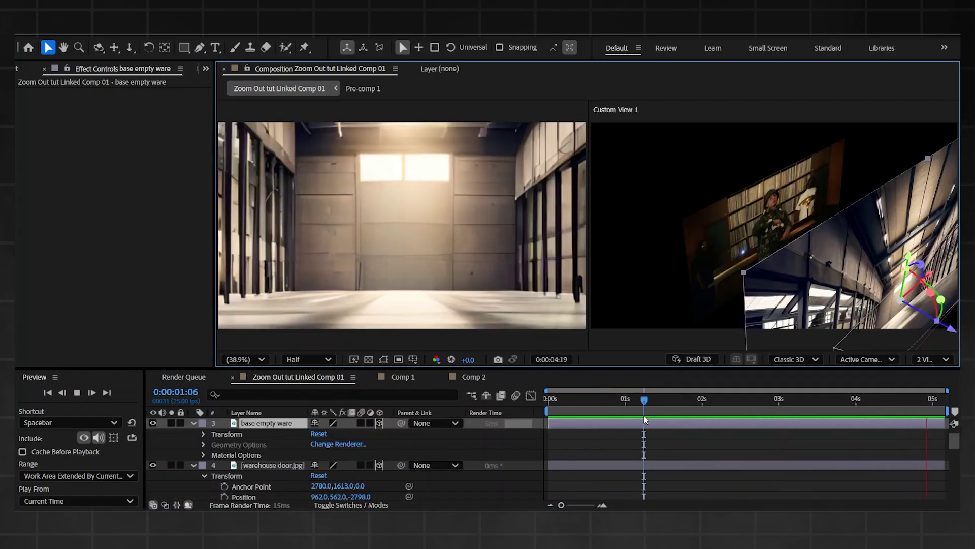
# - Check the zoom-out's framing at 0:00:01:11, 0:00:01:21, 0:00:02:21 and around 0:00:03:00
pyautogui.moveTo(628, 401); pyautogui.dragTo(663, 395)
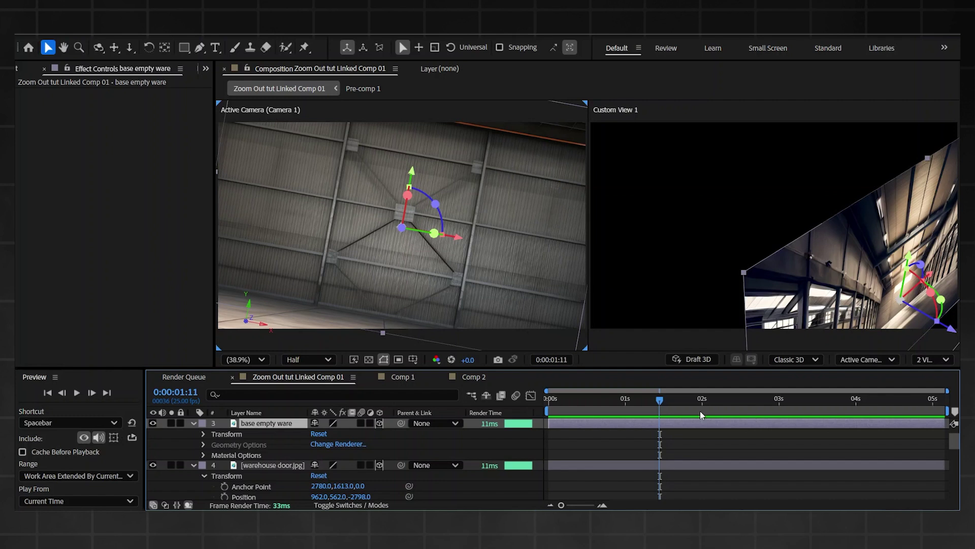
pyautogui.moveTo(670, 405); pyautogui.dragTo(691, 399)
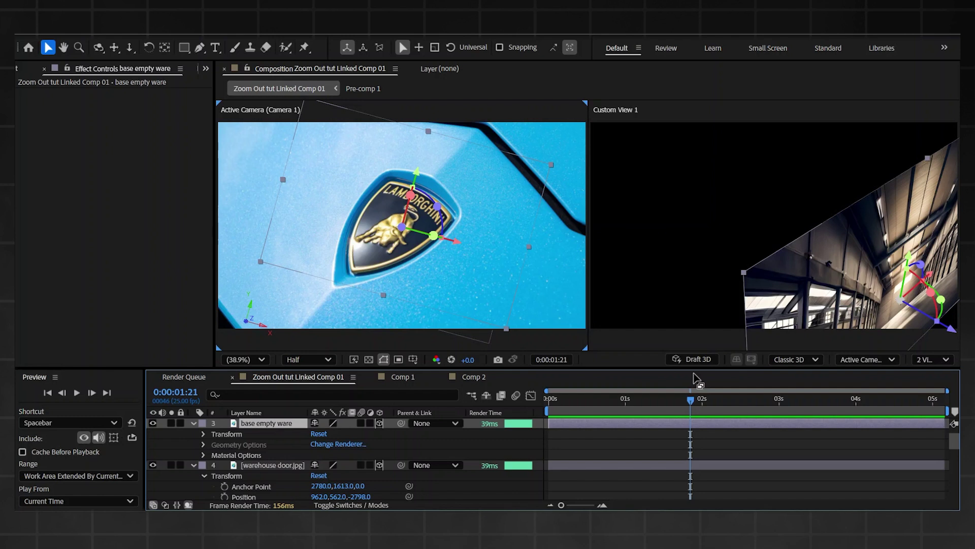
pyautogui.moveTo(691, 401); pyautogui.dragTo(768, 409)
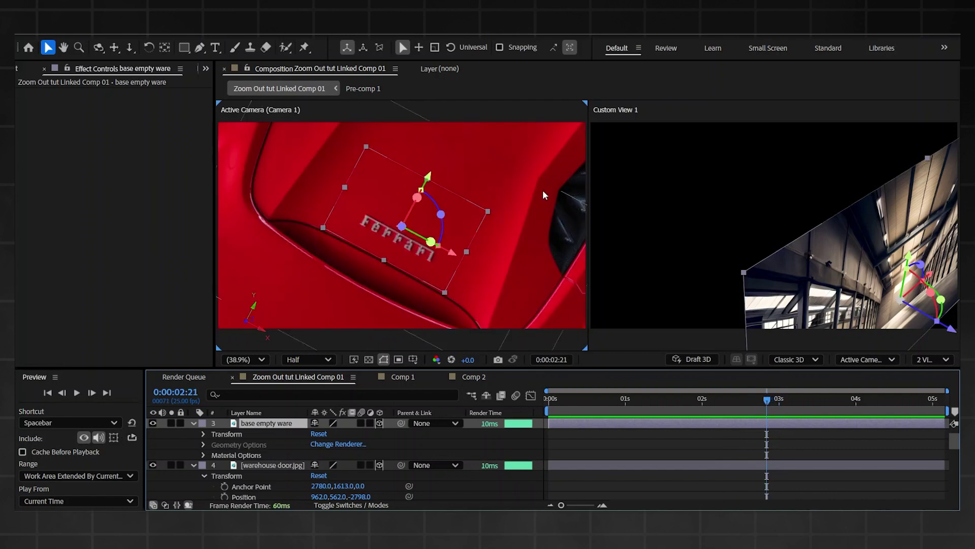
pyautogui.click(781, 405)
pyautogui.moveTo(781, 407)
pyautogui.mouseDown()
pyautogui.moveTo(766, 407)
pyautogui.moveTo(775, 407)
pyautogui.mouseUp()
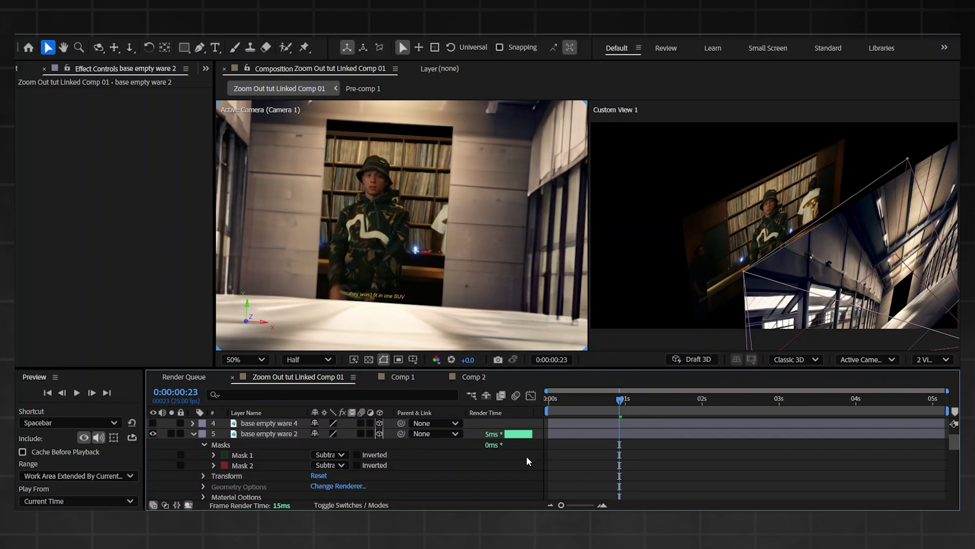
# - Compare the mask outlines of the hidden base empty ware 3 and base empty ware 4 layers
pyautogui.scroll(2, 526, 456)
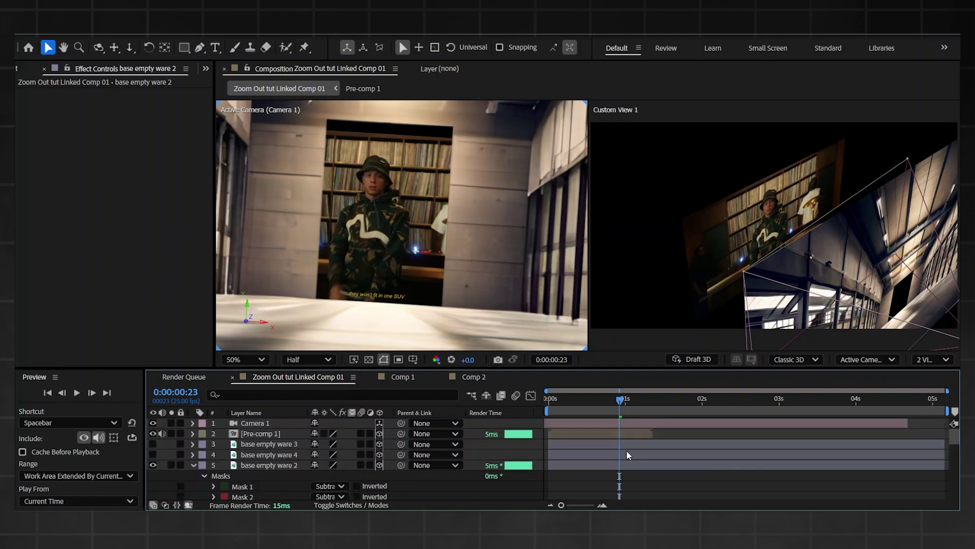
pyautogui.click(575, 457)
pyautogui.click(579, 446)
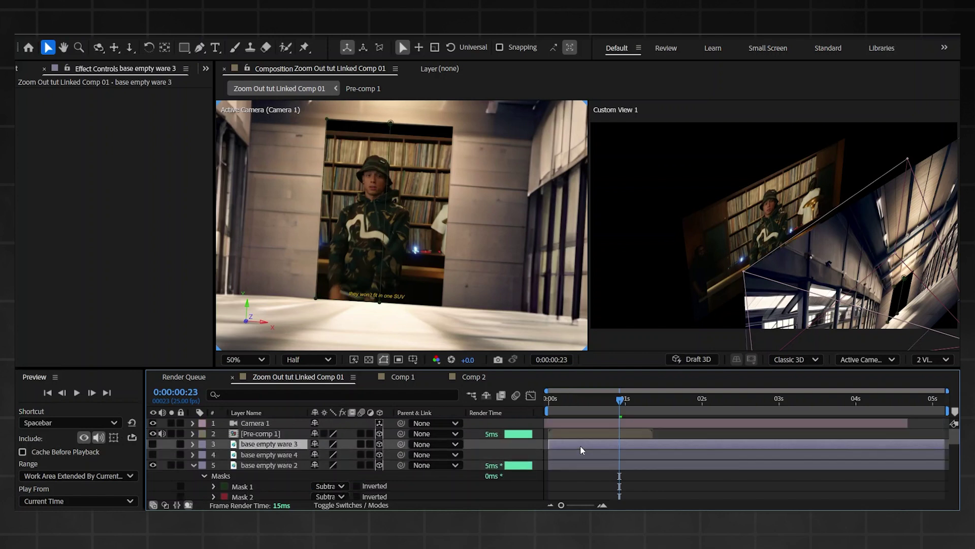
pyautogui.click(587, 455)
pyautogui.click(588, 445)
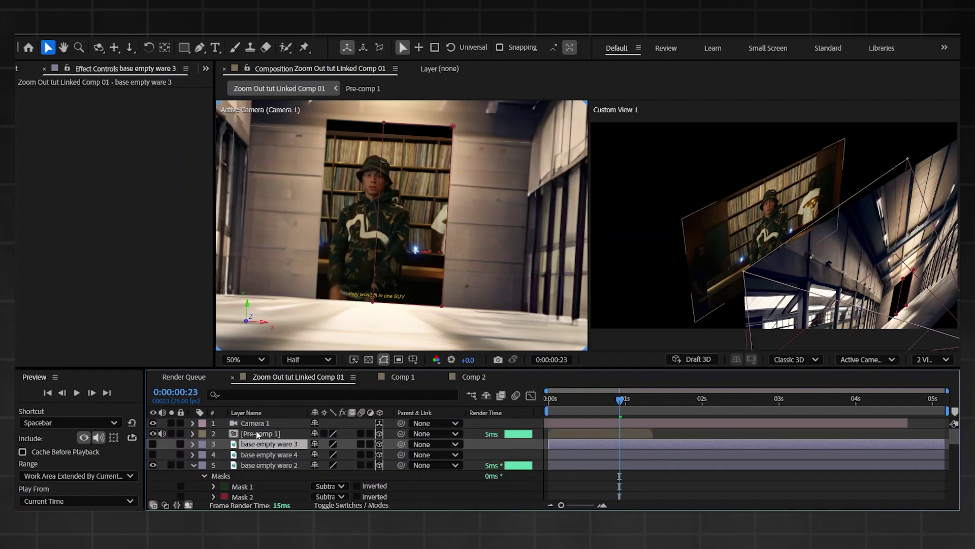
pyautogui.scroll(-3, 214, 454)
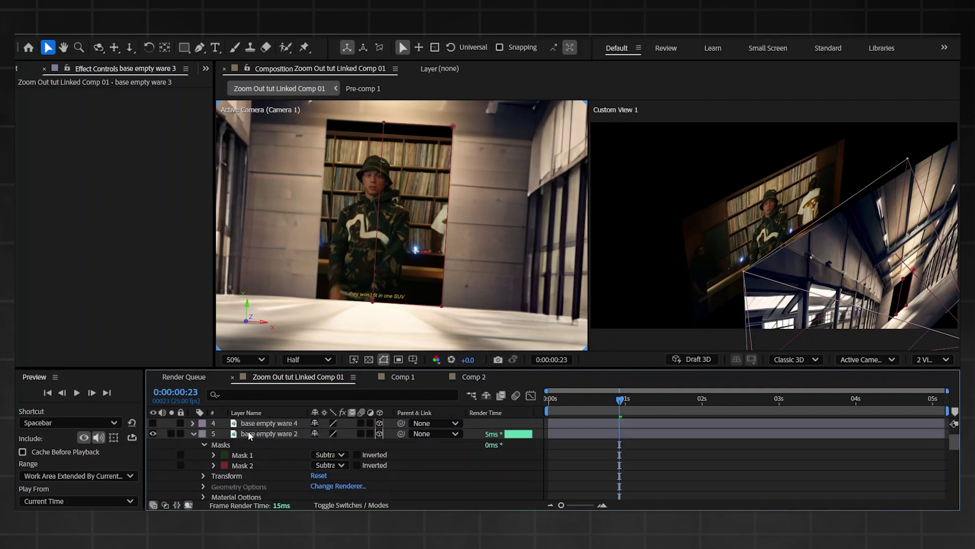
# - Set Mask 1 and Mask 2 of the base empty ware 2 layer to None to show the uncut wall
pyautogui.click(248, 433)
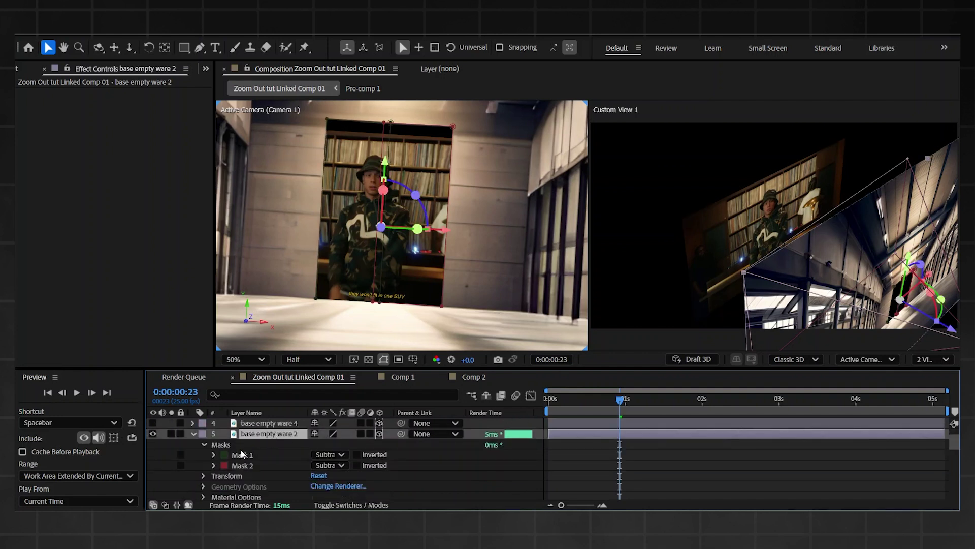
pyautogui.click(334, 454)
pyautogui.click(338, 366)
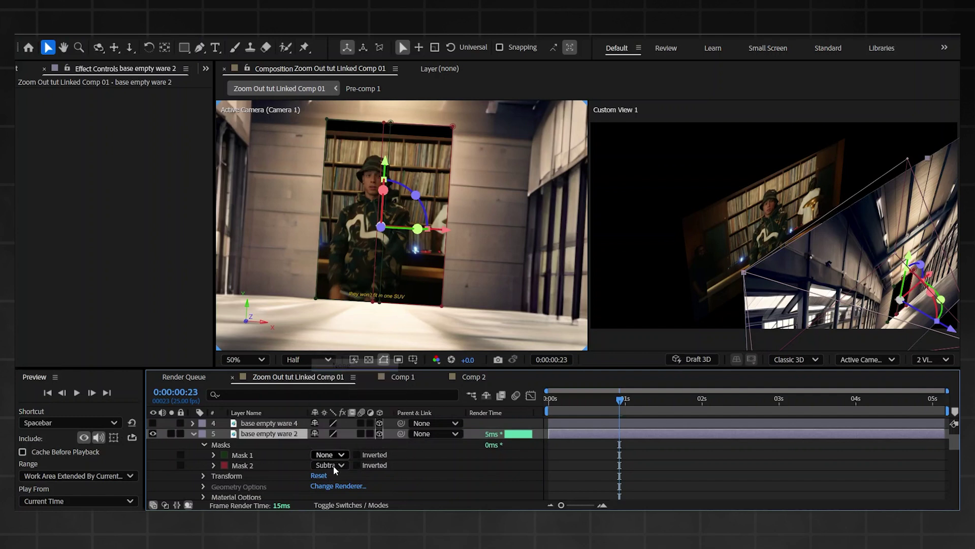
pyautogui.click(331, 464)
pyautogui.click(334, 378)
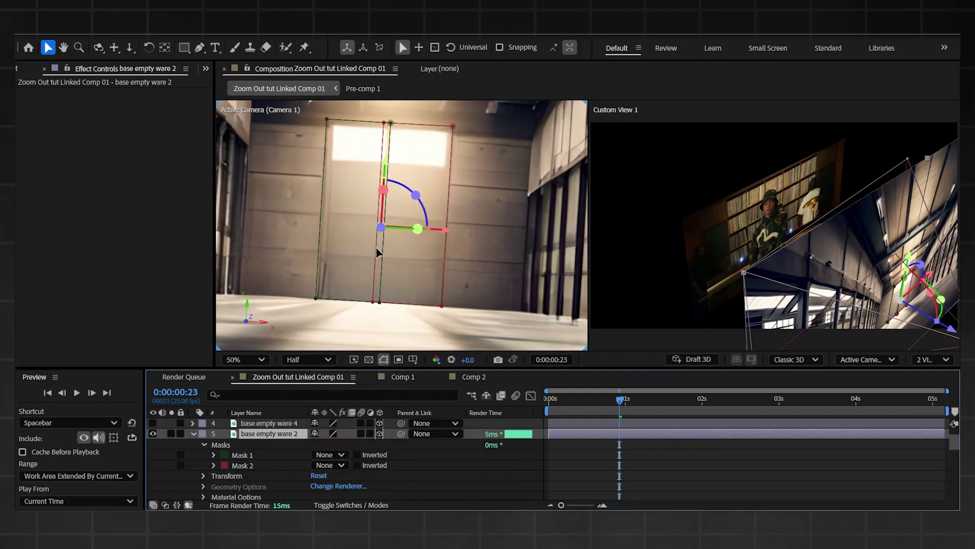
pyautogui.scroll(3, 381, 437)
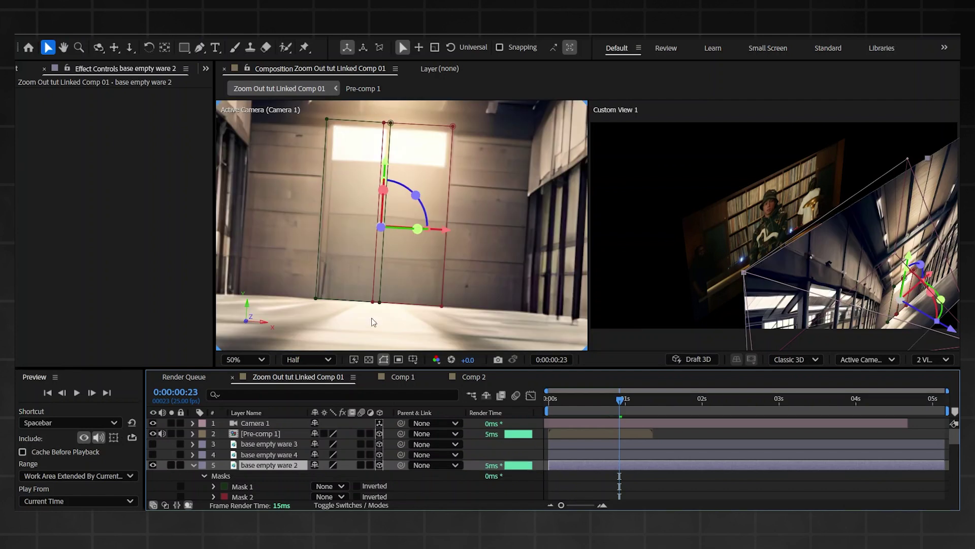
pyautogui.scroll(-3, 323, 462)
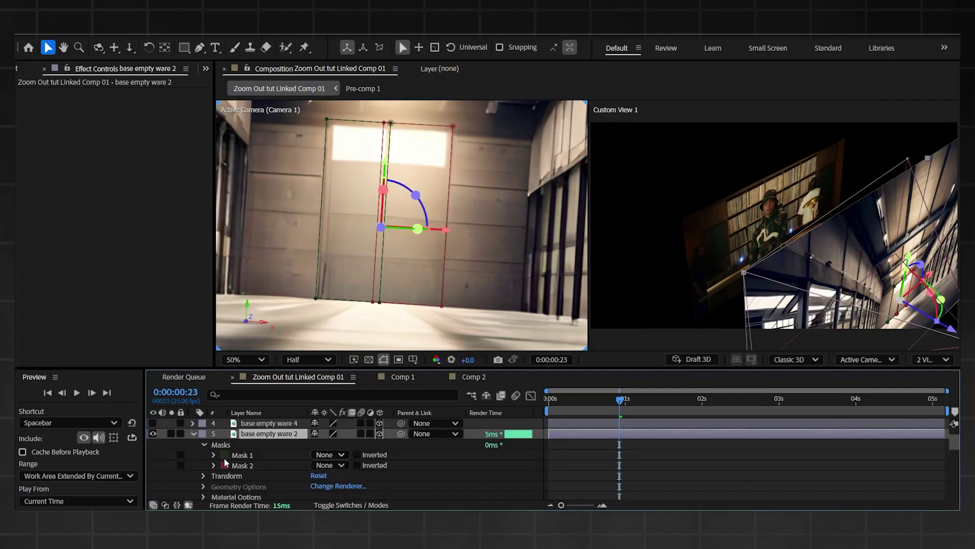
# - Restore Mask 1 and Mask 2 of the base empty ware 2 layer to Subtract mode
pyautogui.click(343, 462)
pyautogui.click(348, 402)
pyautogui.click(341, 463)
pyautogui.click(348, 393)
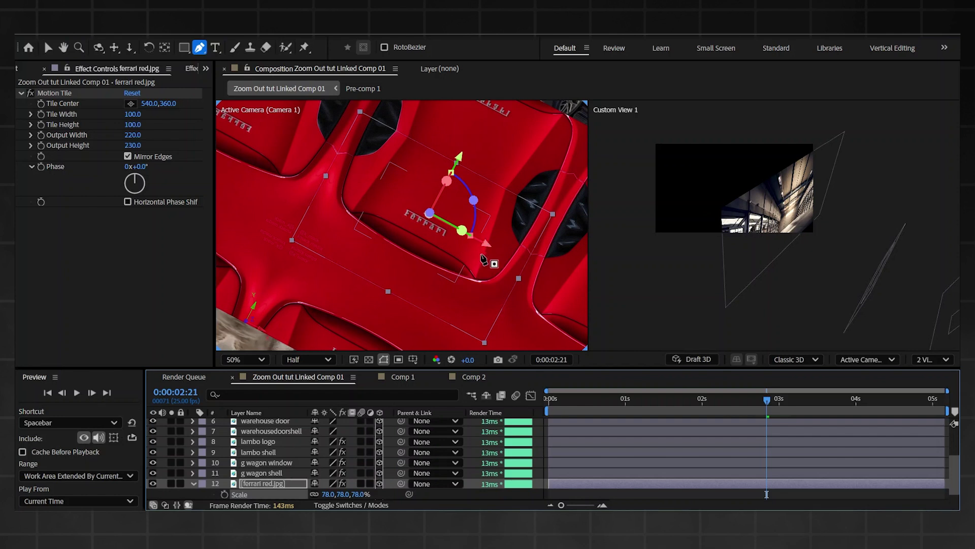
# - Set the ferrari red.jpg layer's scale to 176% and fine-tune it at 0:00:02:22
pyautogui.click(330, 494)
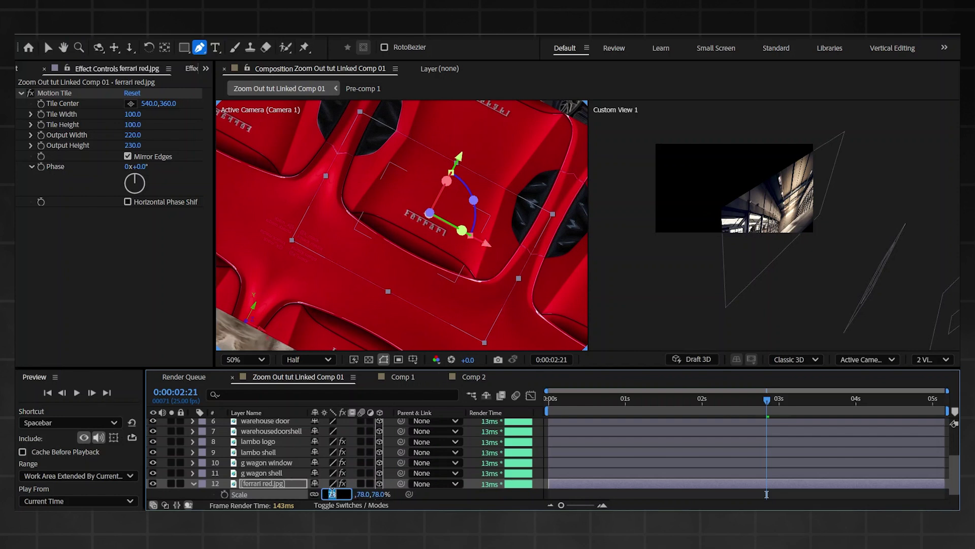
pyautogui.write('176')
pyautogui.press('Return')
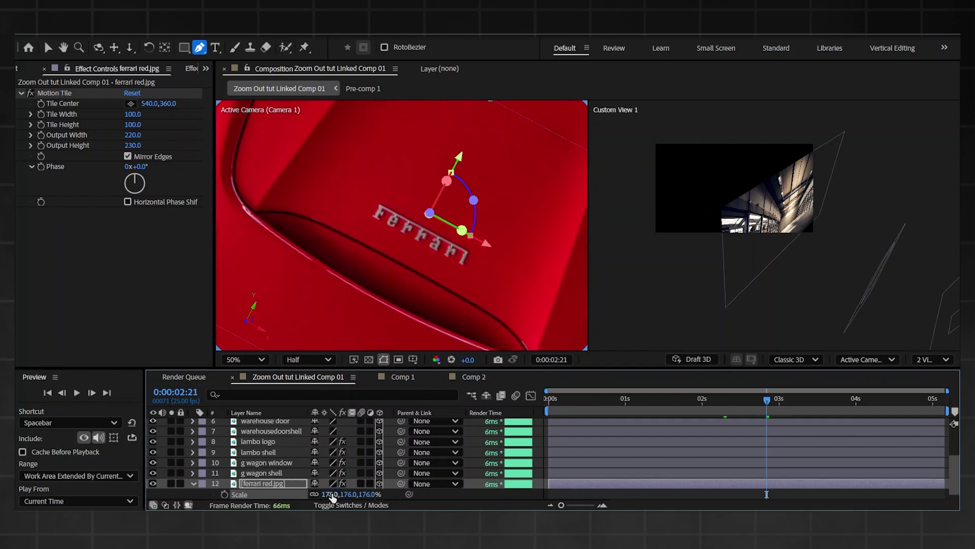
pyautogui.scroll(-2, 458, 269)
pyautogui.moveTo(499, 246); pyautogui.dragTo(498, 261)
pyautogui.press('g')
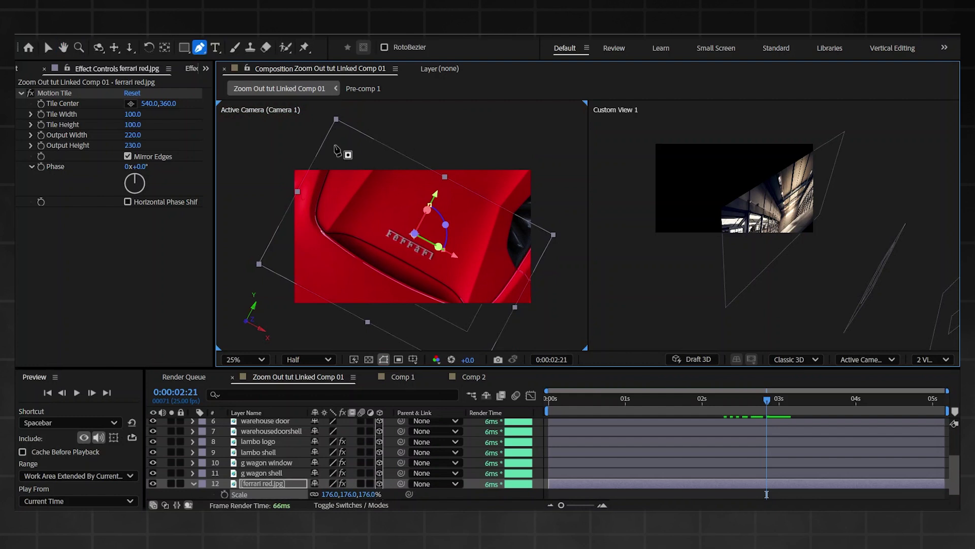
pyautogui.click(767, 401)
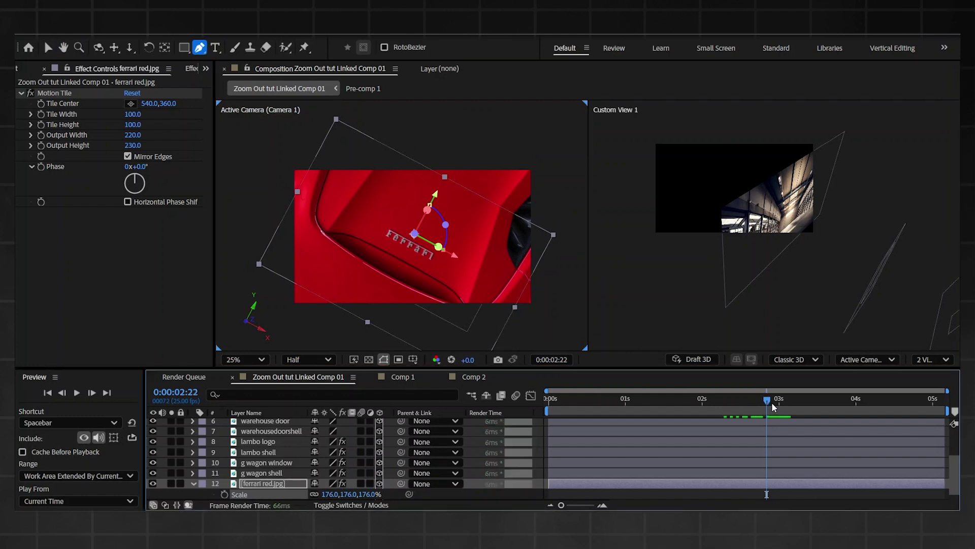
pyautogui.moveTo(354, 496); pyautogui.dragTo(324, 500)
# - Trace a curved pen mask around the red Ferrari's bonnet on the ferrari red.jpg layer
pyautogui.scroll(1, 445, 203)
pyautogui.scroll(1, 325, 193)
pyautogui.click(414, 127)
pyautogui.moveTo(410, 298); pyautogui.dragTo(357, 262)
pyautogui.scroll(1, 376, 300)
pyautogui.moveTo(384, 216); pyautogui.dragTo(419, 239)
pyautogui.moveTo(463, 306); pyautogui.dragTo(480, 340)
pyautogui.moveTo(480, 340); pyautogui.dragTo(467, 311)
pyautogui.moveTo(521, 299); pyautogui.dragTo(437, 283)
pyautogui.scroll(-1, 448, 243)
pyautogui.moveTo(480, 180); pyautogui.dragTo(431, 280)
pyautogui.scroll(1, 407, 224)
pyautogui.scroll(-1, 483, 170)
pyautogui.moveTo(475, 155)
pyautogui.mouseDown()
pyautogui.moveTo(478, 125)
pyautogui.moveTo(477, 149)
pyautogui.mouseUp()
pyautogui.moveTo(501, 125); pyautogui.dragTo(479, 257)
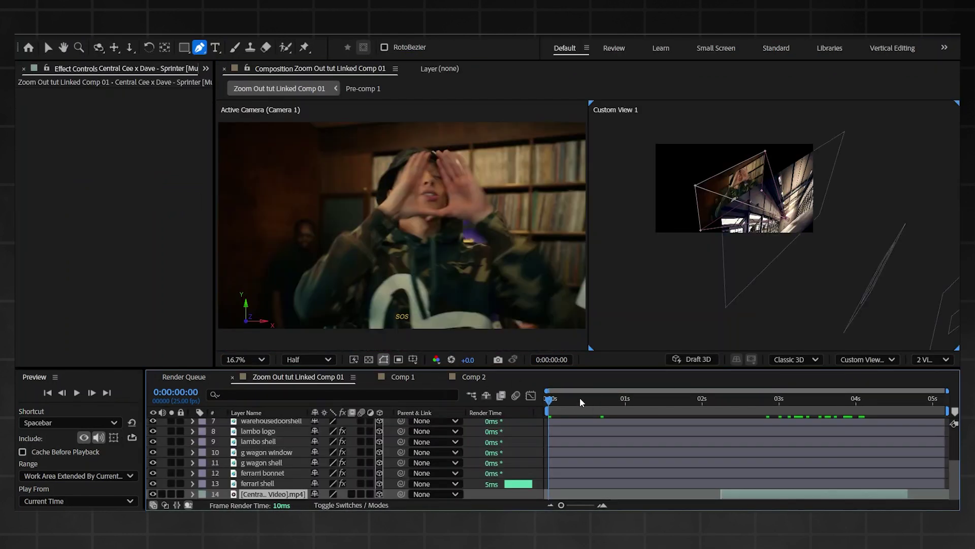
# - Check the cut-out door opening at 0:00:01:13 and make the warehouse door layer visible
pyautogui.scroll(3, 571, 465)
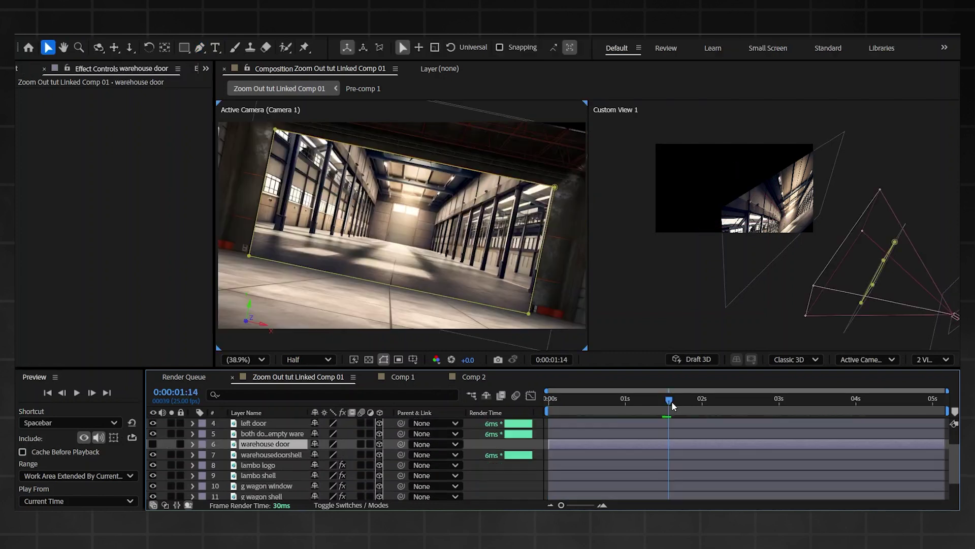
pyautogui.moveTo(671, 405); pyautogui.dragTo(667, 407)
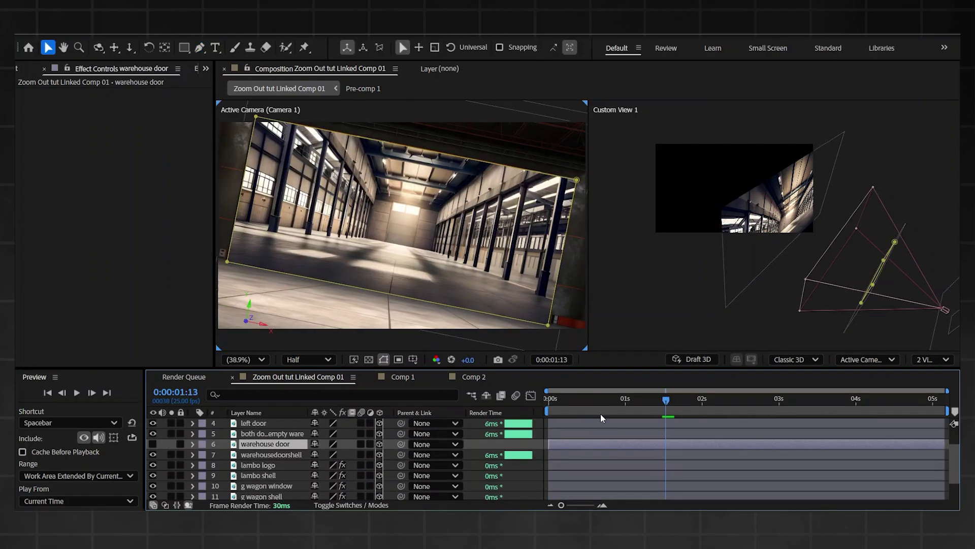
pyautogui.click(153, 443)
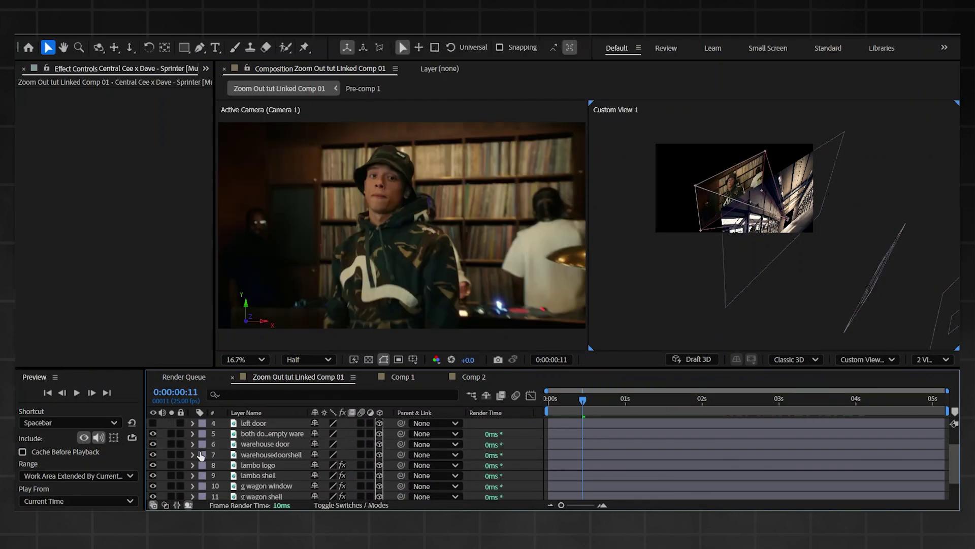
# - Hide the warehouse door, lambo logo, g wagon window and ferrarri bonnet layers, and scrub through the zoom-out from 0:00:00:11
pyautogui.scroll(1, 263, 437)
pyautogui.scroll(-1, 264, 438)
pyautogui.scroll(-3, 261, 450)
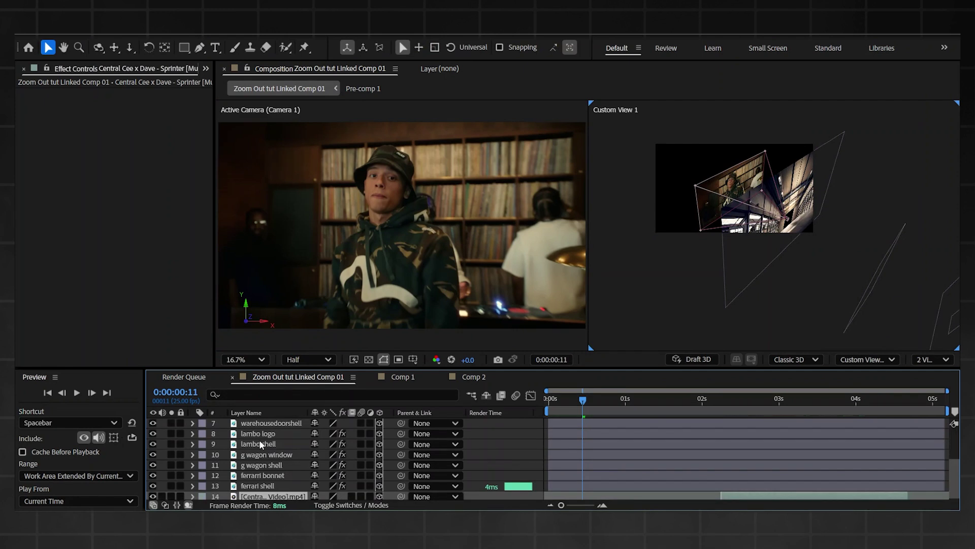
pyautogui.click(259, 438)
pyautogui.click(153, 433)
pyautogui.click(257, 456)
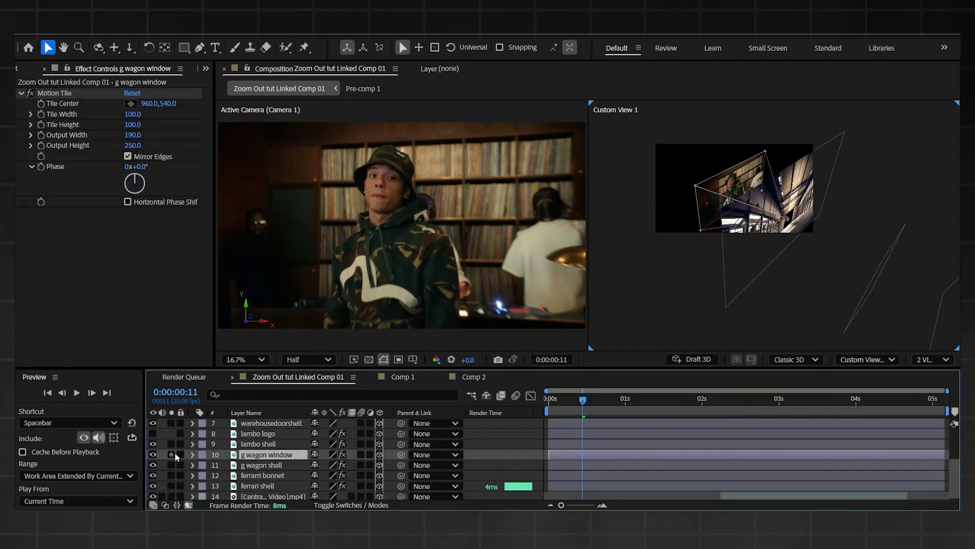
pyautogui.scroll(-1, 263, 458)
pyautogui.click(254, 473)
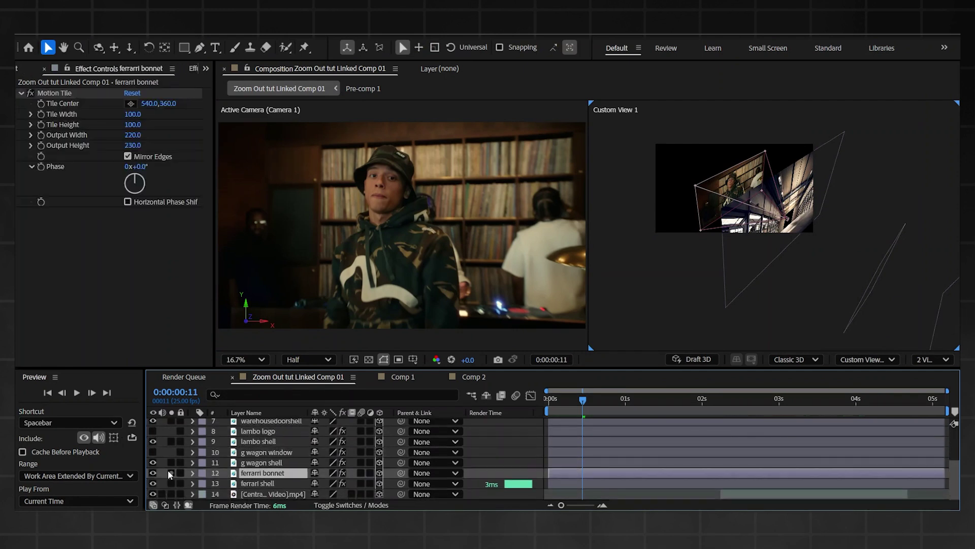
pyautogui.scroll(5, 157, 476)
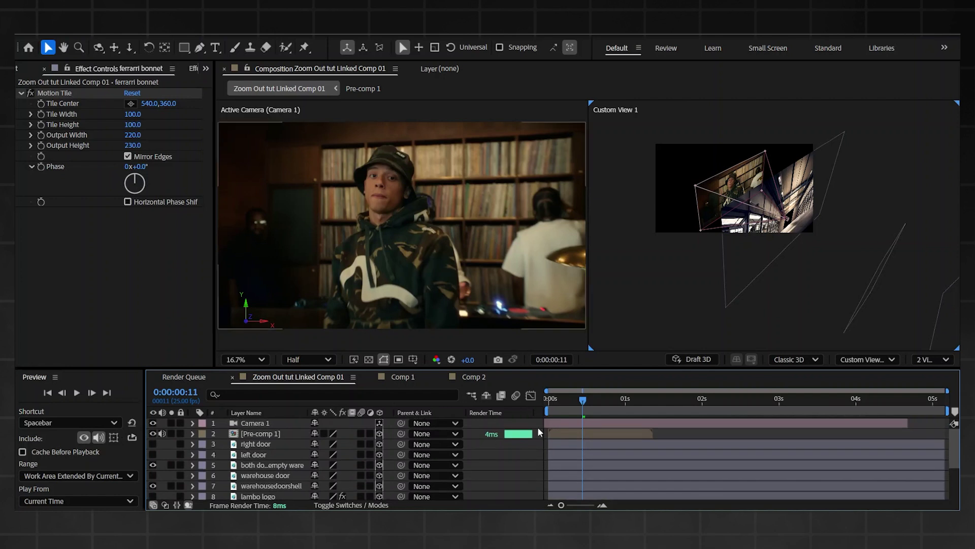
pyautogui.click(608, 399)
pyautogui.moveTo(608, 399); pyautogui.dragTo(646, 388)
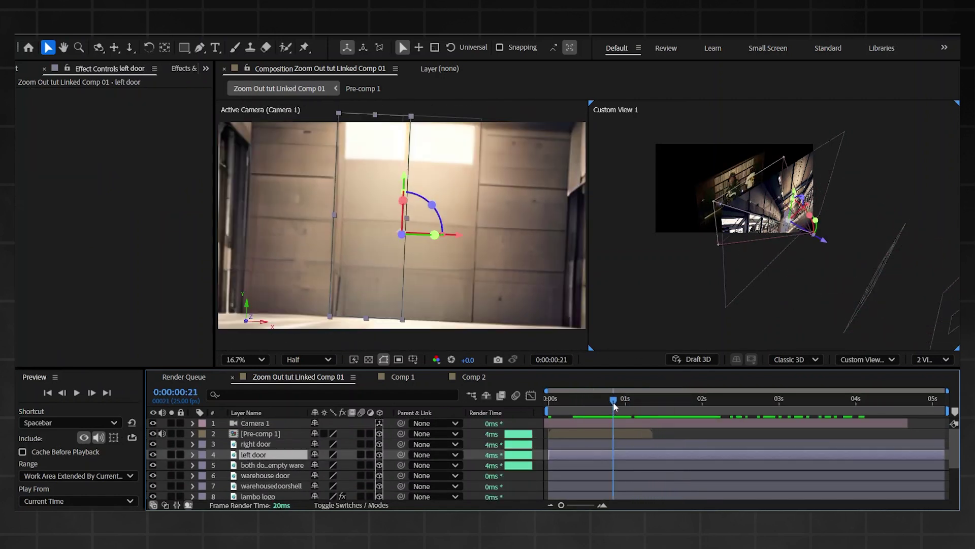
# - Try a Y Rotation of -122° on the left door layer at 0:00:00:22 and undo it
pyautogui.click(614, 401)
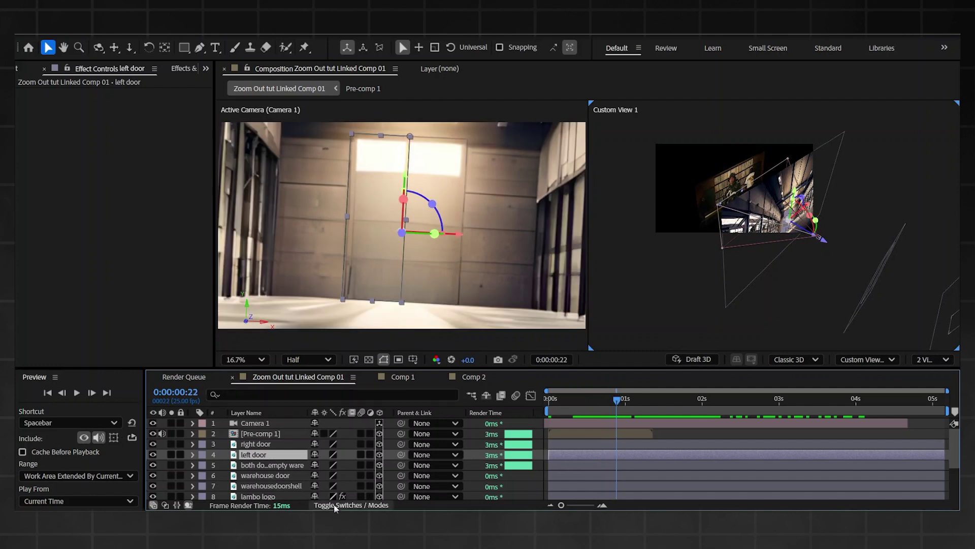
pyautogui.press('r')
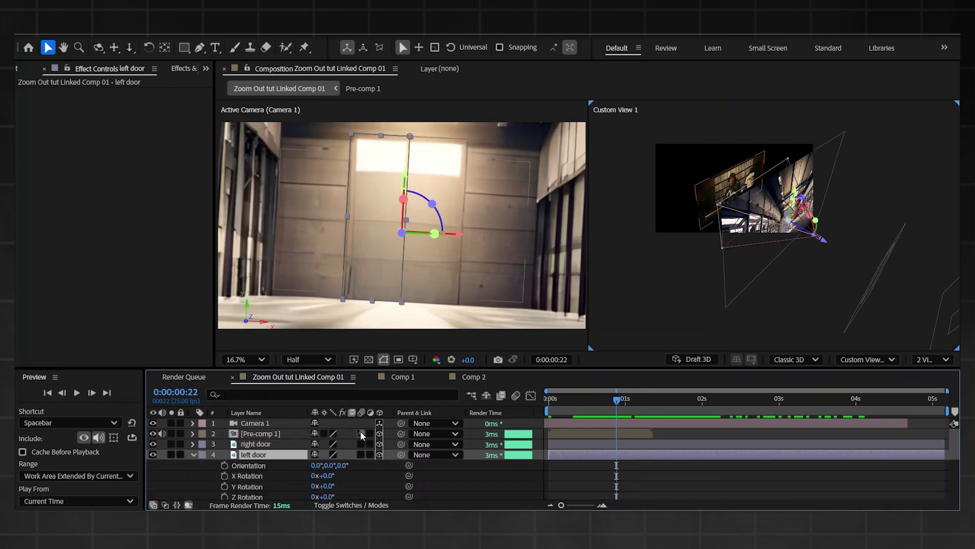
pyautogui.moveTo(331, 490); pyautogui.dragTo(275, 497)
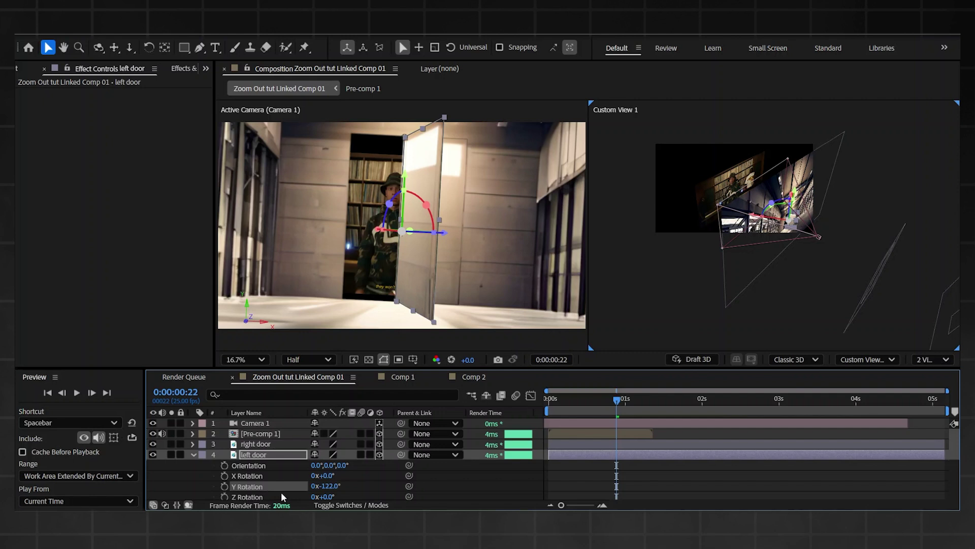
pyautogui.hotkey('ctrl', 'z')
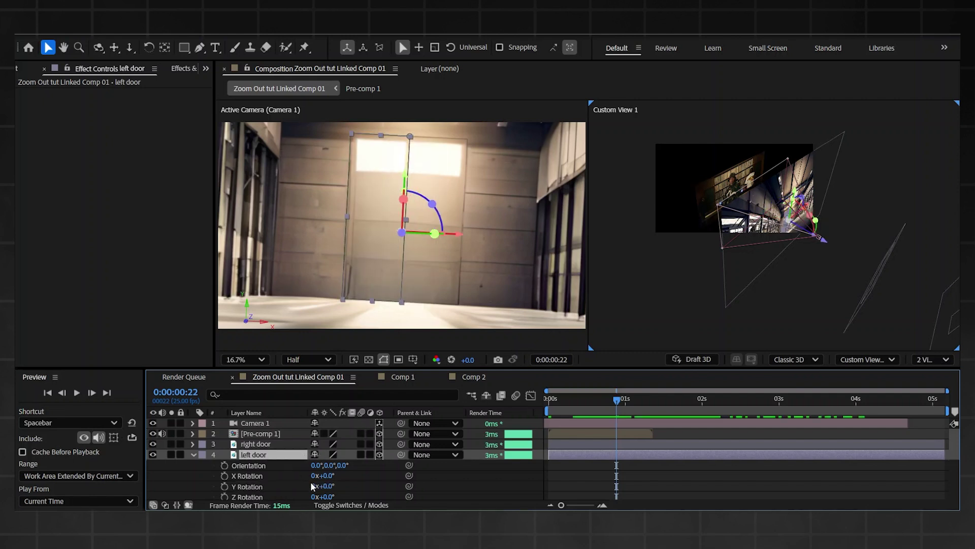
# - Reveal Position on the right door and left door layers and start keyframing it for both at 0:00:00:24
pyautogui.press('p')
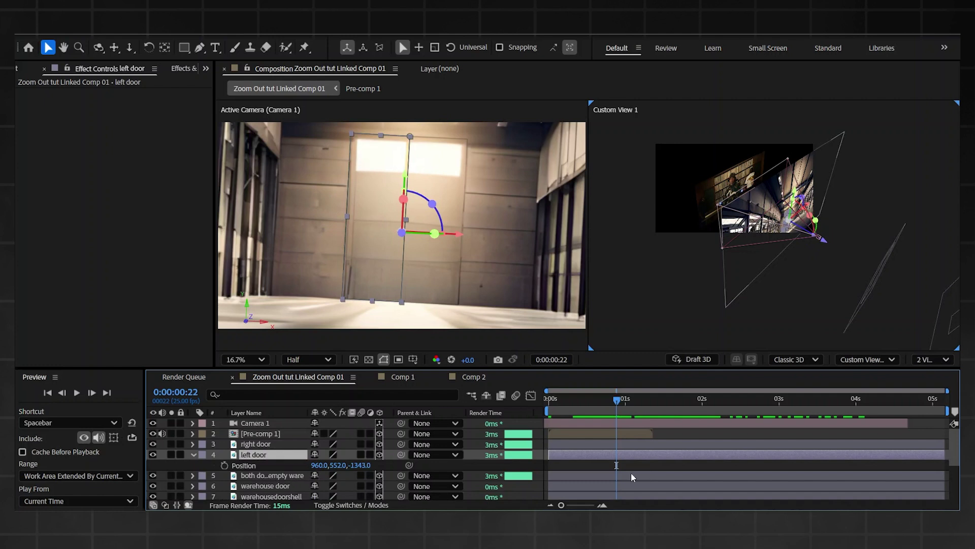
pyautogui.keyDown('shift'); pyautogui.click(632, 446); pyautogui.keyUp('shift')
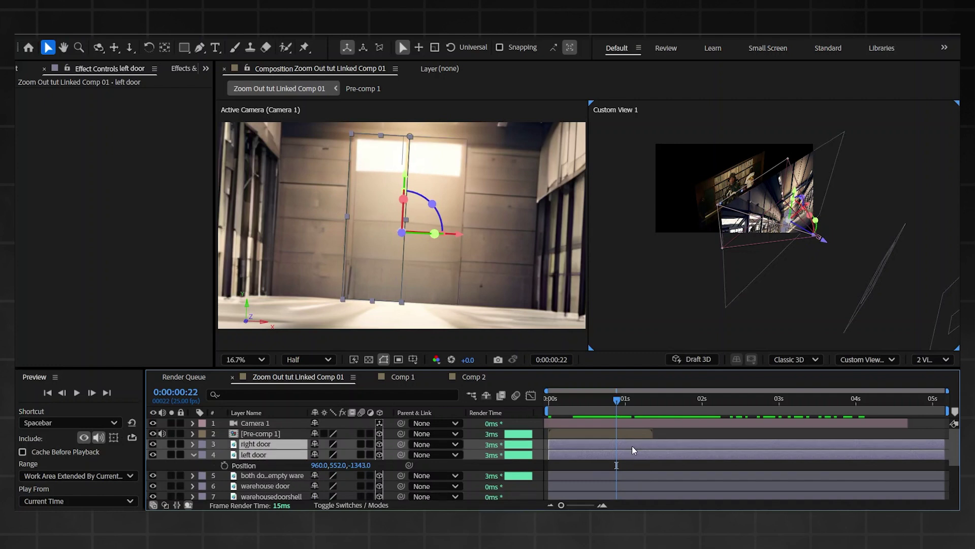
pyautogui.press('p')
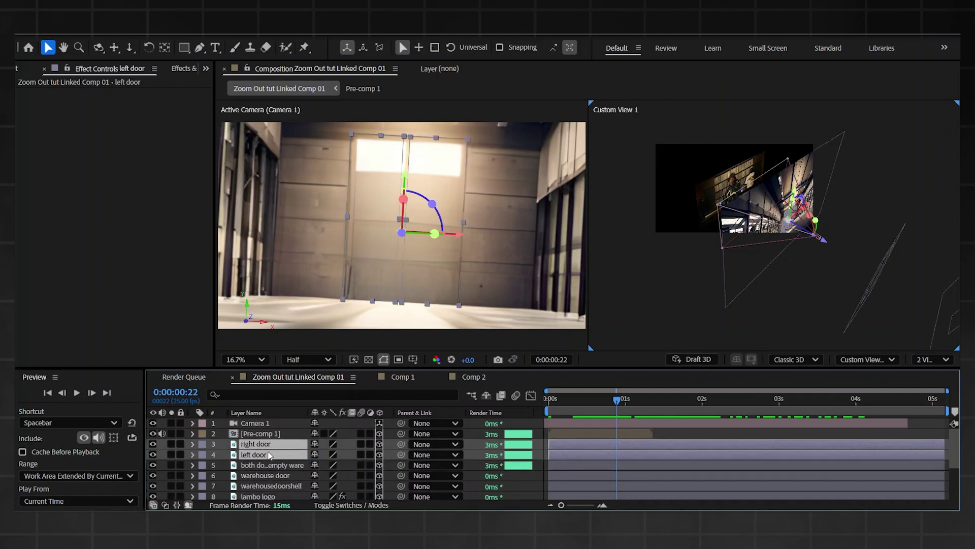
pyautogui.press('p')
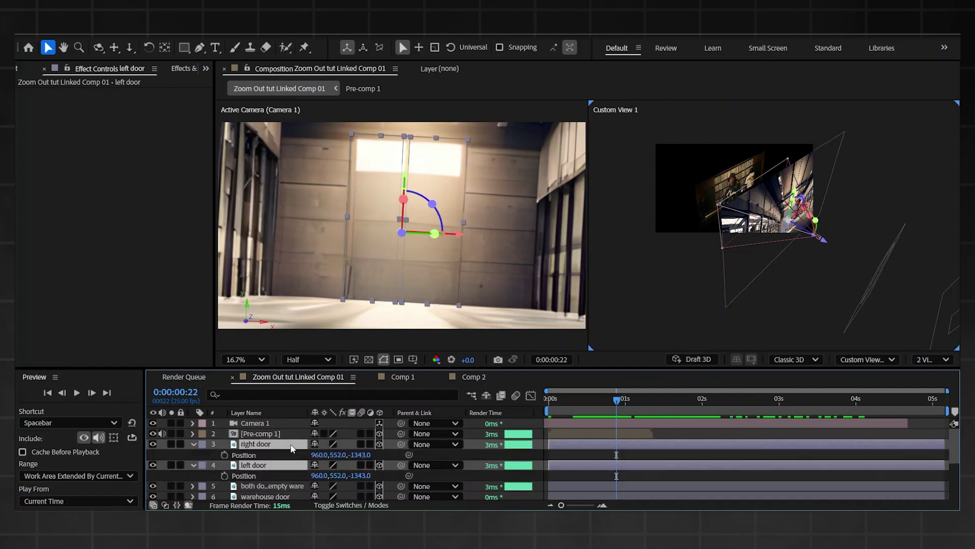
pyautogui.click(599, 409)
pyautogui.moveTo(599, 409); pyautogui.dragTo(624, 411)
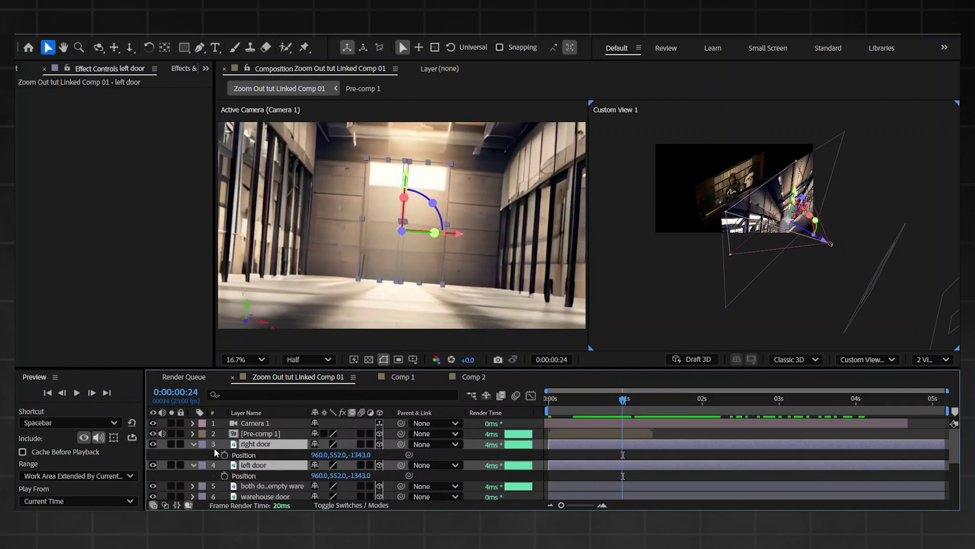
pyautogui.click(224, 454)
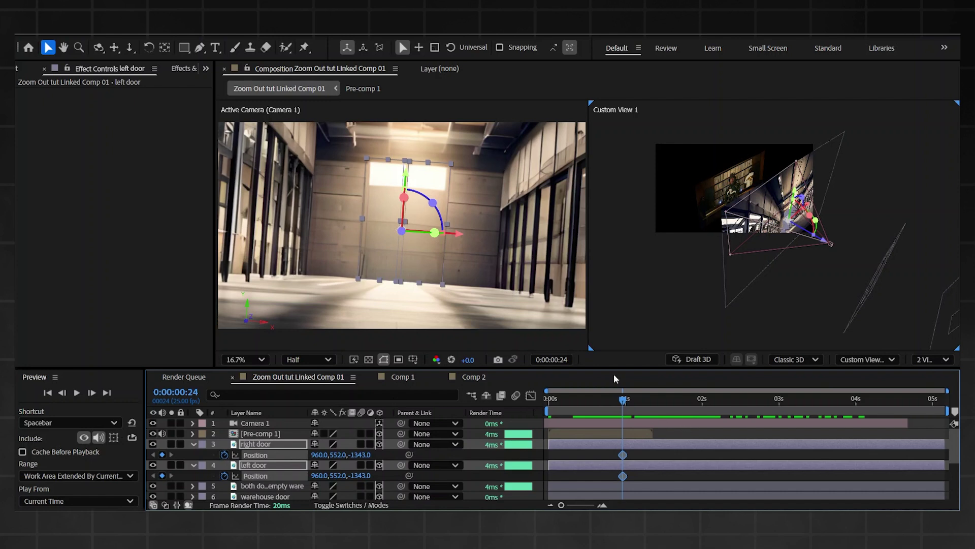
# - At 0:00:00:18, keyframe the right door and left door layers' Position with a Z value of -1340
pyautogui.moveTo(618, 403); pyautogui.dragTo(604, 408)
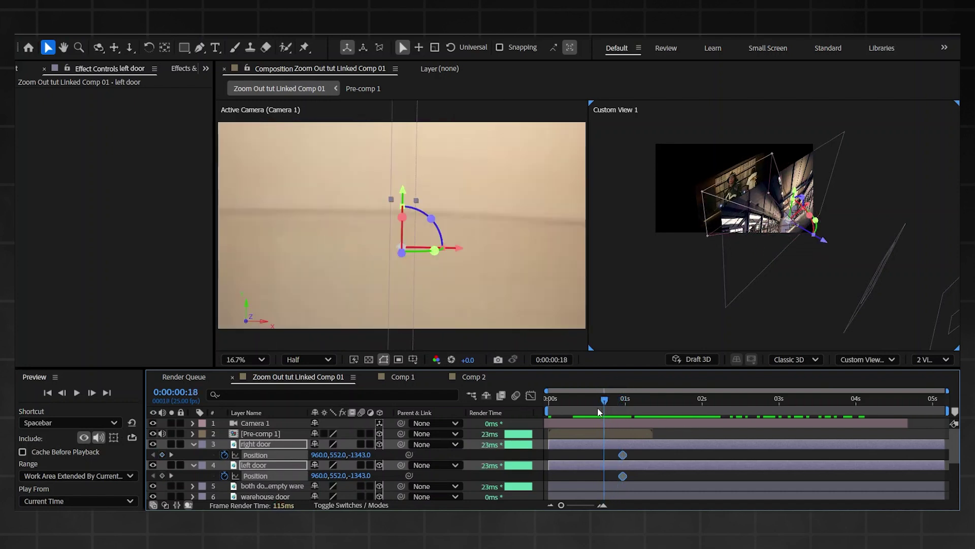
pyautogui.click(362, 454)
pyautogui.press('Return')
pyautogui.click(363, 476)
pyautogui.click(364, 455)
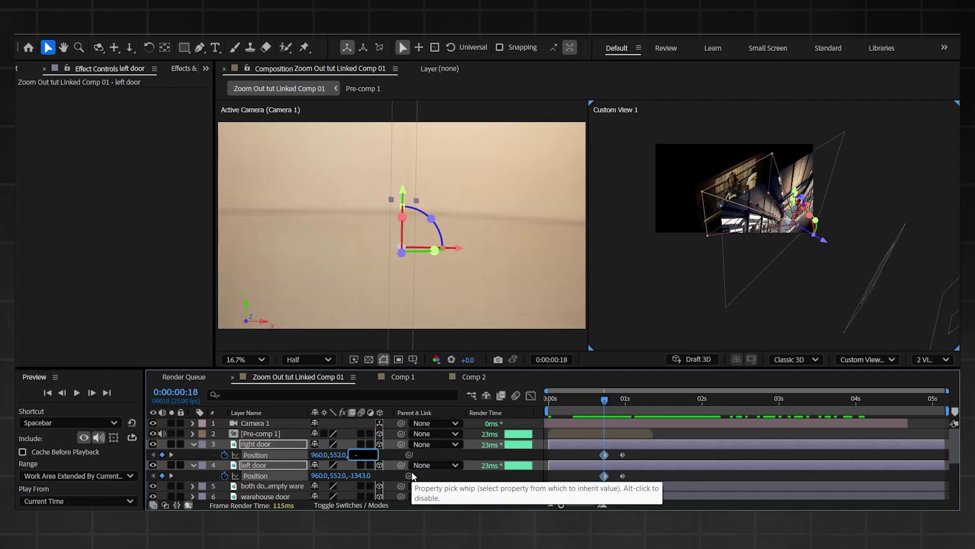
pyautogui.write('-13')
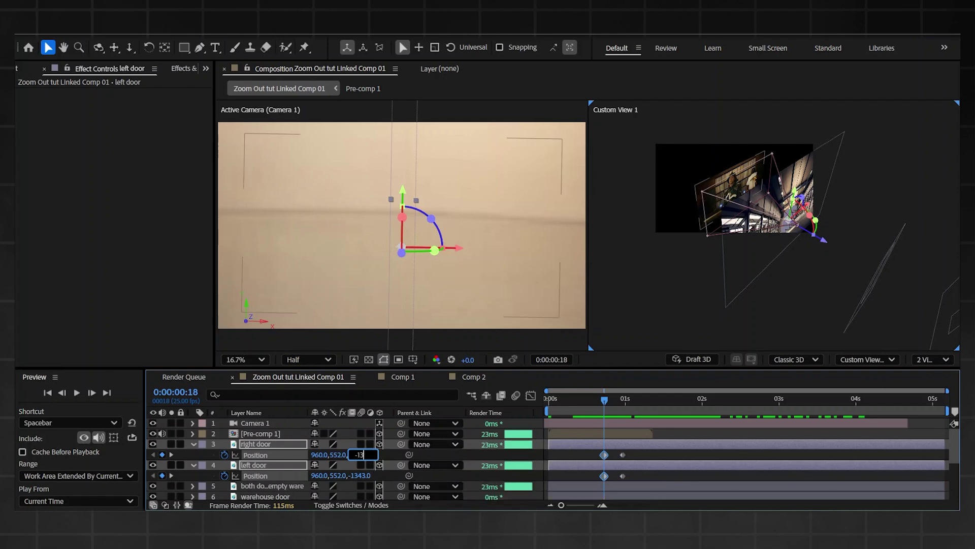
pyautogui.write('40')
pyautogui.press('Return')
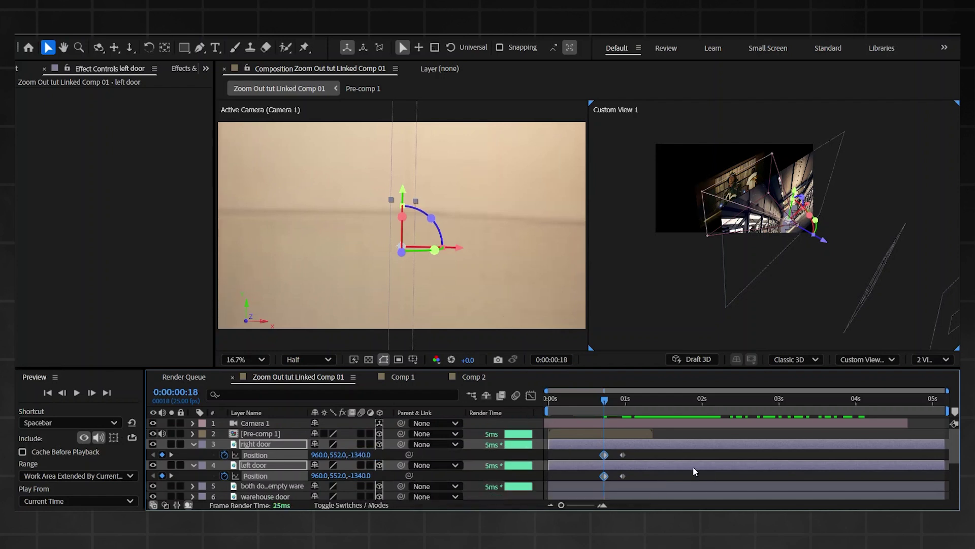
# - Slide the doors apart at 0:00:00:18 with Position 1119, 552, -1342 for the right door and 816, 552, -1342 for the left door
pyautogui.press('space')
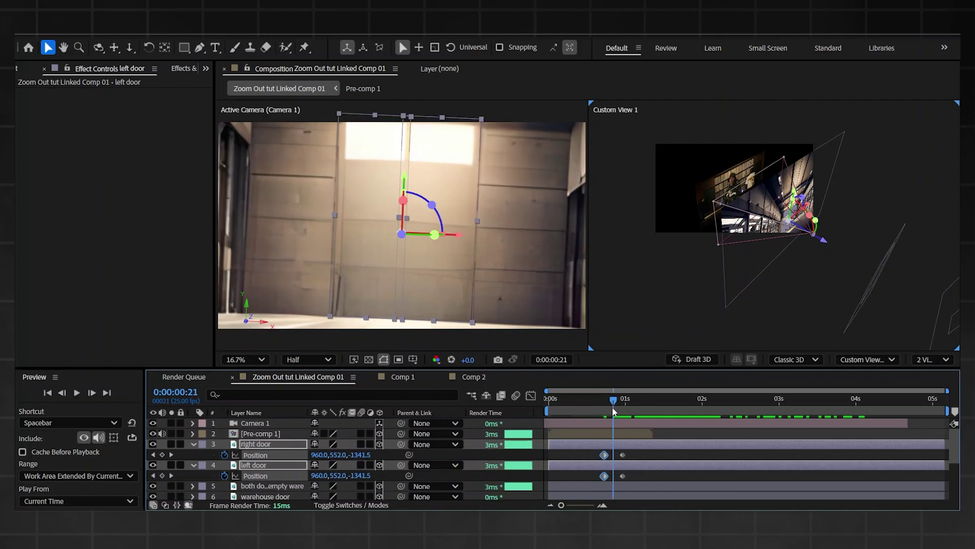
pyautogui.press('space')
pyautogui.click(585, 444)
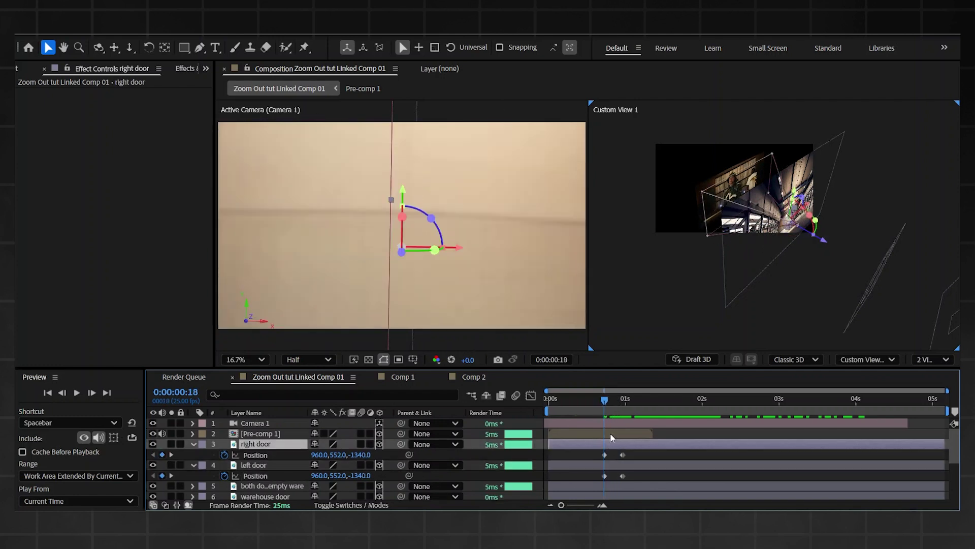
pyautogui.click(609, 401)
pyautogui.moveTo(614, 400); pyautogui.dragTo(618, 401)
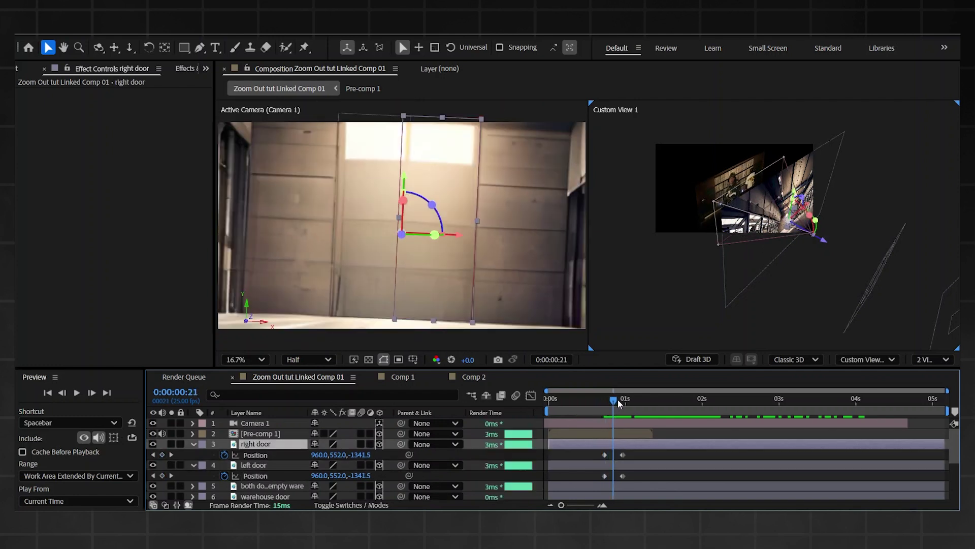
pyautogui.click(617, 399)
pyautogui.moveTo(326, 458); pyautogui.dragTo(417, 425)
pyautogui.moveTo(615, 401); pyautogui.dragTo(602, 407)
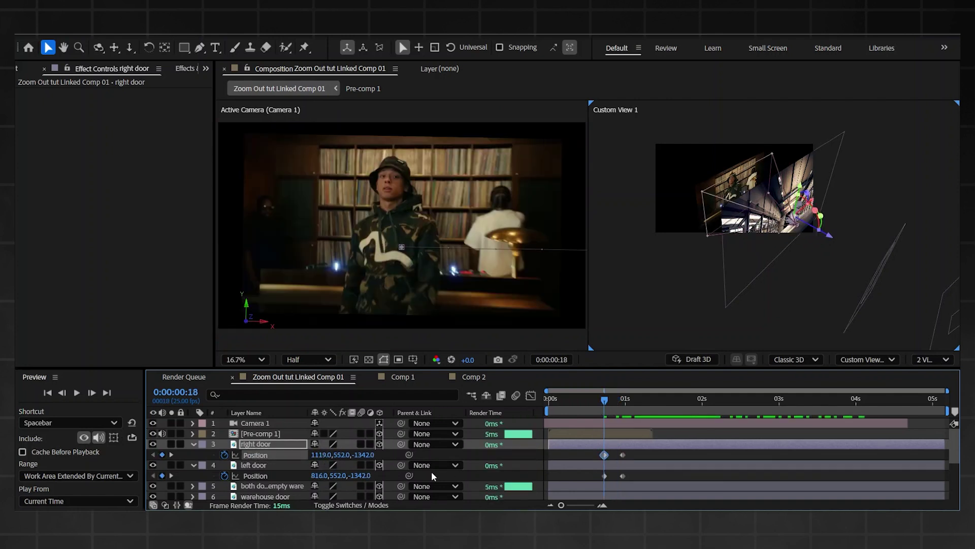
# - Set the Z Position of both door layers to -1340 at 0:00:00:18
pyautogui.click(365, 457)
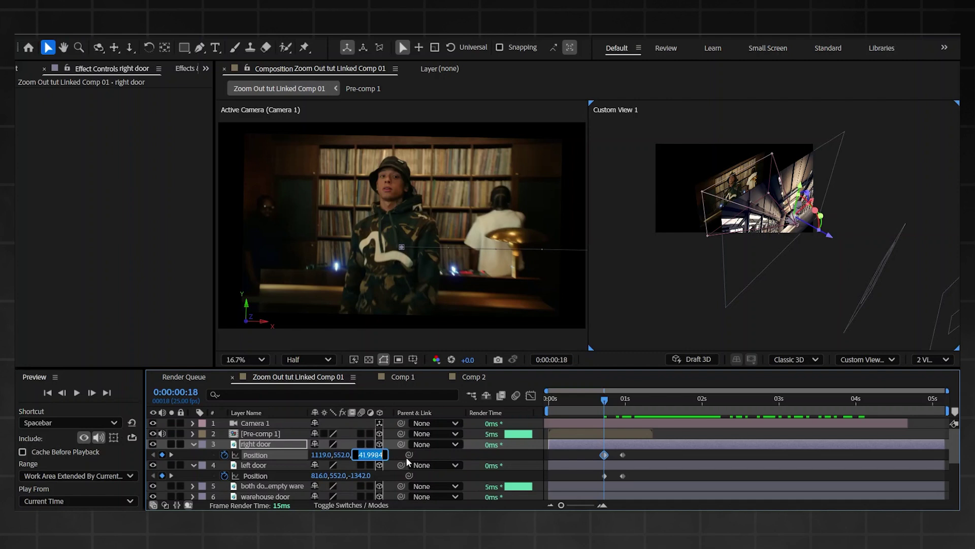
pyautogui.write('-')
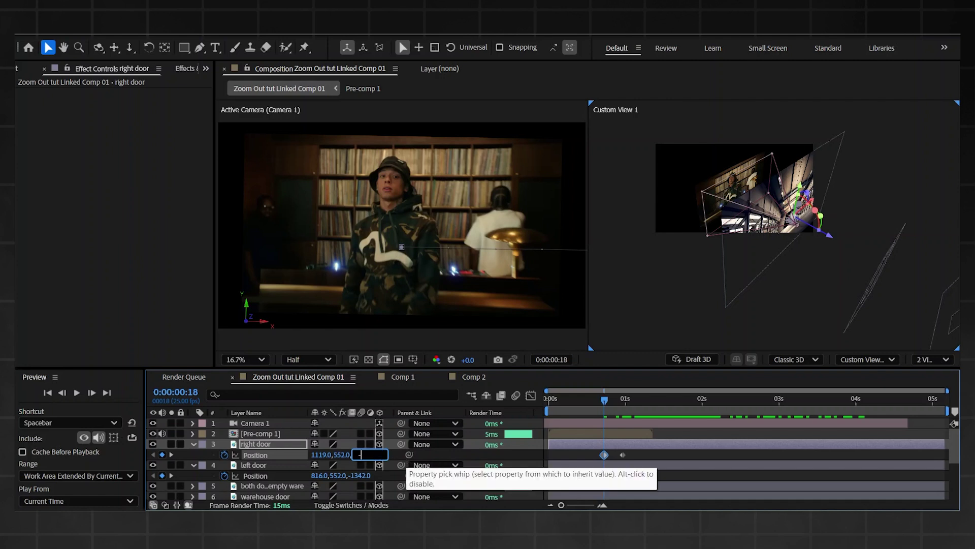
pyautogui.press('Return')
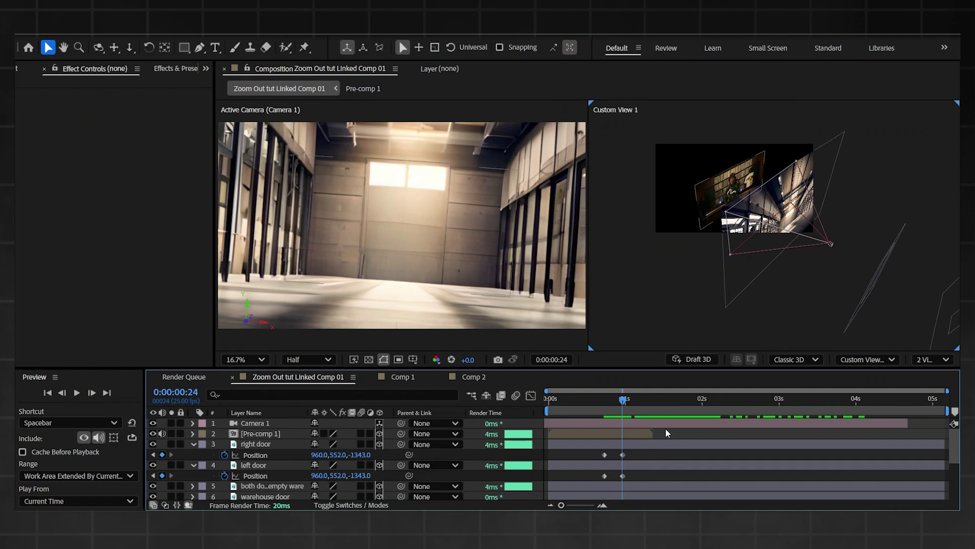
# - Try Z Position values of -1346 on the right door and -1351 on the left door at 0:00:00:18, and check frame 0:00:00:20
pyautogui.click(604, 401)
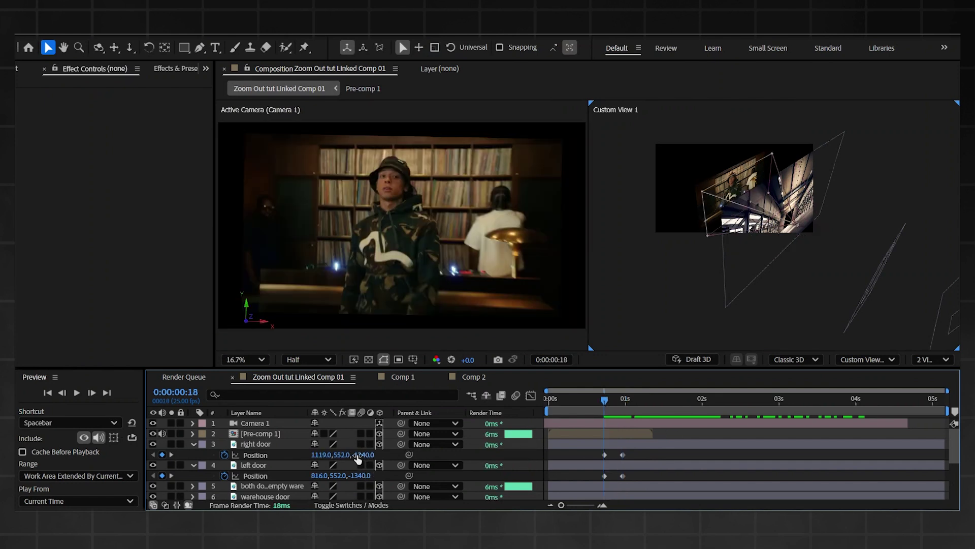
pyautogui.moveTo(611, 401)
pyautogui.mouseDown()
pyautogui.moveTo(624, 399)
pyautogui.moveTo(605, 403)
pyautogui.mouseUp()
pyautogui.moveTo(370, 455); pyautogui.dragTo(363, 478)
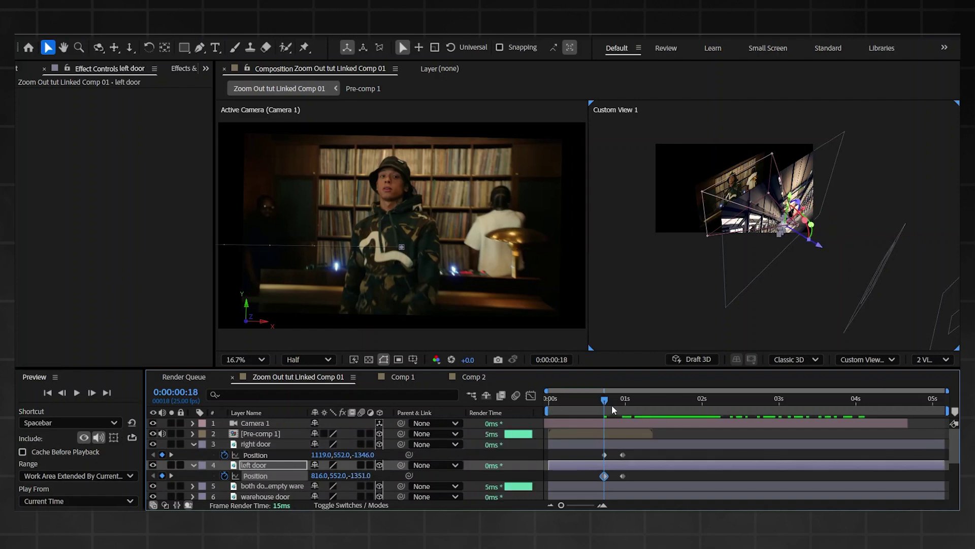
pyautogui.click(612, 404)
pyautogui.click(609, 404)
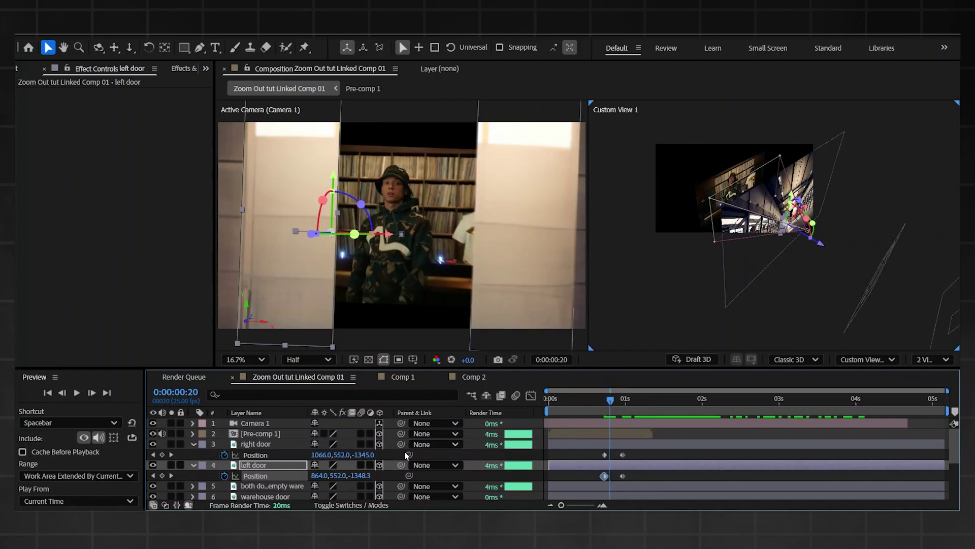
# - Set the Z Position of both door layers to -1342 at the 0:00:00:18 keyframes
pyautogui.press('j')
pyautogui.click(554, 445)
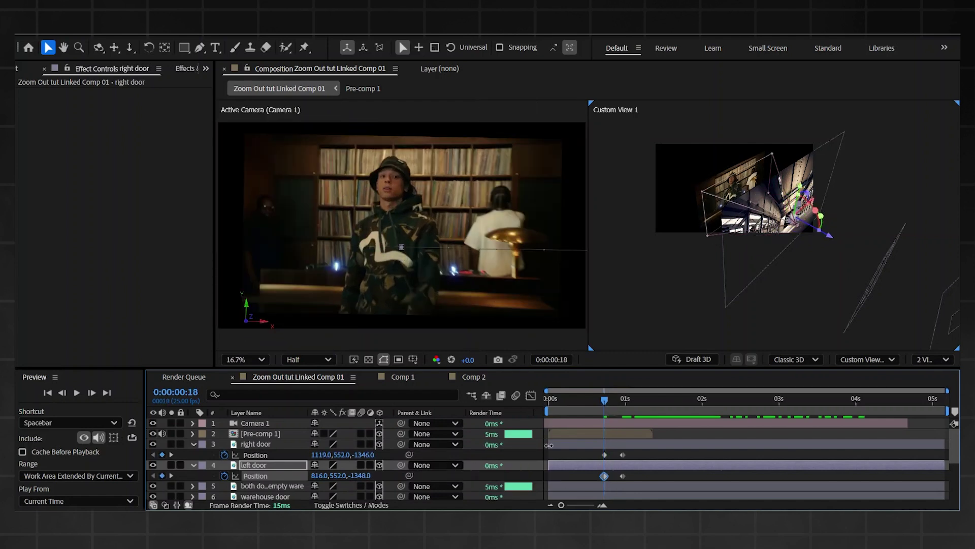
pyautogui.press('Right')
pyautogui.moveTo(599, 420); pyautogui.dragTo(611, 401)
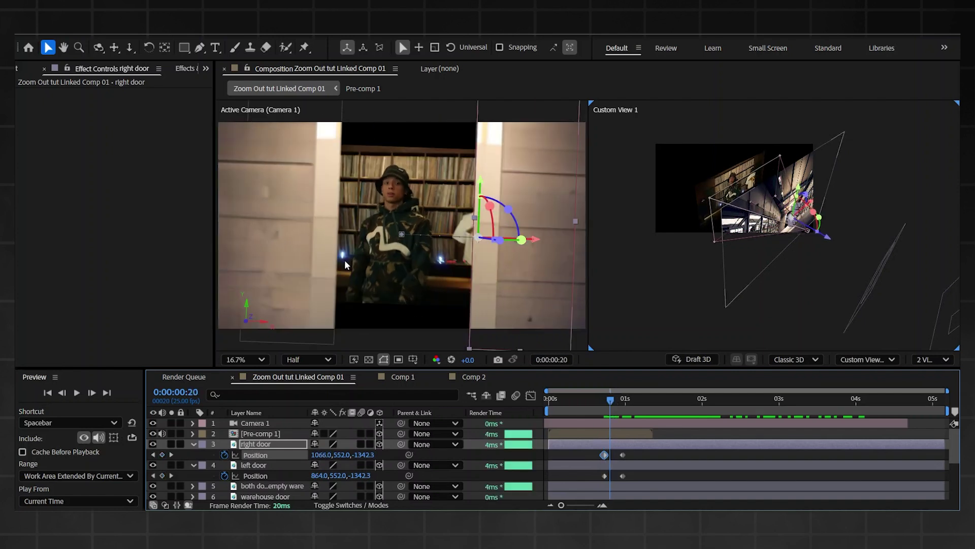
# - Scrub through the door movement to 0:00:01:03, go back to 0:00:00:04 and save the project
pyautogui.moveTo(611, 401); pyautogui.dragTo(619, 409)
pyautogui.click(634, 406)
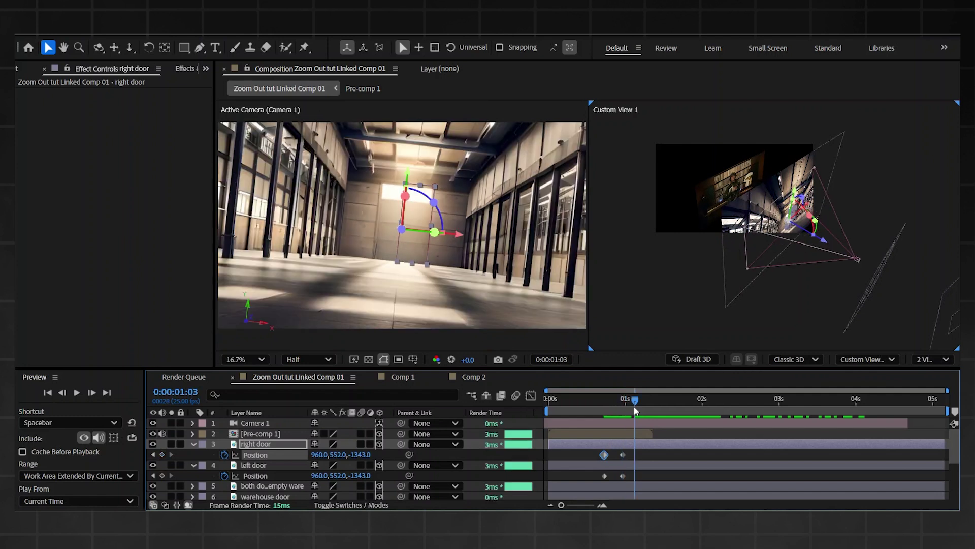
pyautogui.click(641, 457)
pyautogui.click(561, 408)
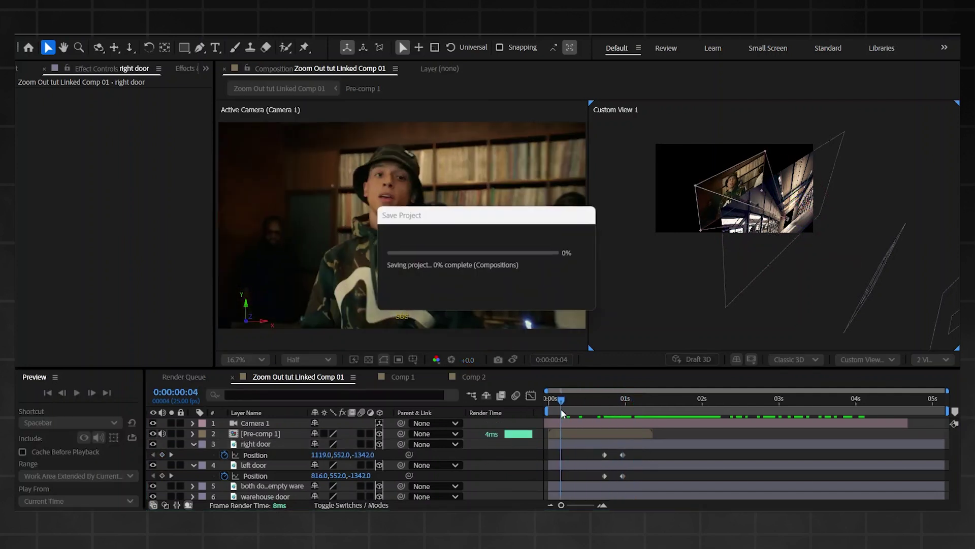
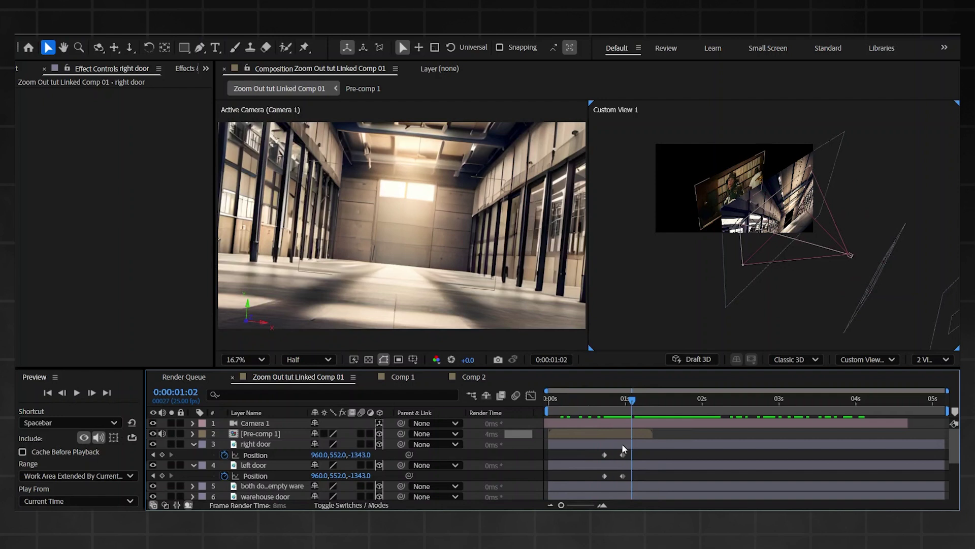
# - Stretch and shift both doors' Position keyframes so the movement runs from 0:00:00:14 to 0:00:01:00
pyautogui.moveTo(637, 452)
pyautogui.mouseDown()
pyautogui.moveTo(617, 479)
pyautogui.moveTo(639, 454)
pyautogui.mouseUp()
pyautogui.moveTo(664, 465); pyautogui.dragTo(621, 458)
pyautogui.hotkey('ctrl', 'z')
pyautogui.click(664, 460)
pyautogui.click(637, 406)
pyautogui.moveTo(638, 407); pyautogui.dragTo(641, 405)
pyautogui.moveTo(658, 451); pyautogui.dragTo(612, 481)
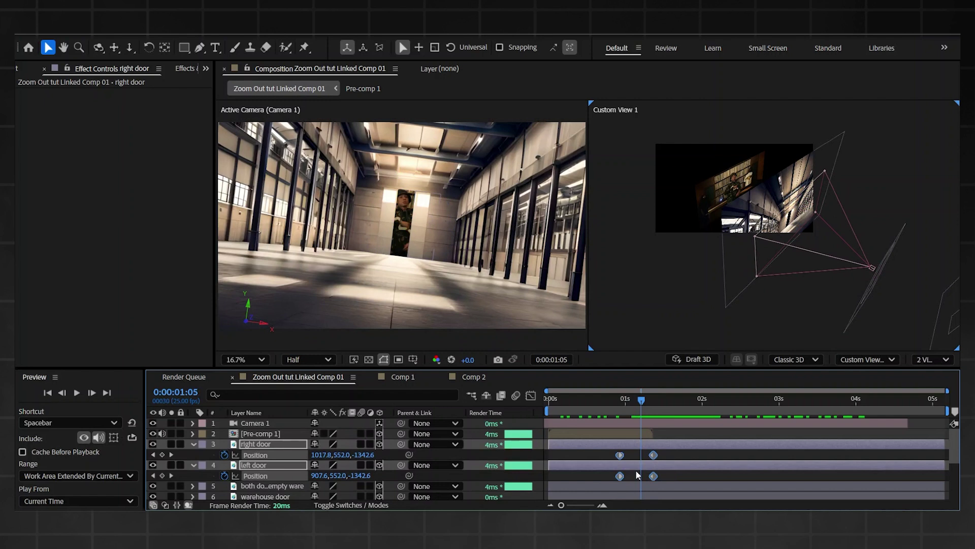
pyautogui.moveTo(653, 456); pyautogui.dragTo(625, 457)
# - Scrub and preview the zoom-out from 0:00:00:03 to check the timing of the doors
pyautogui.click(412, 379)
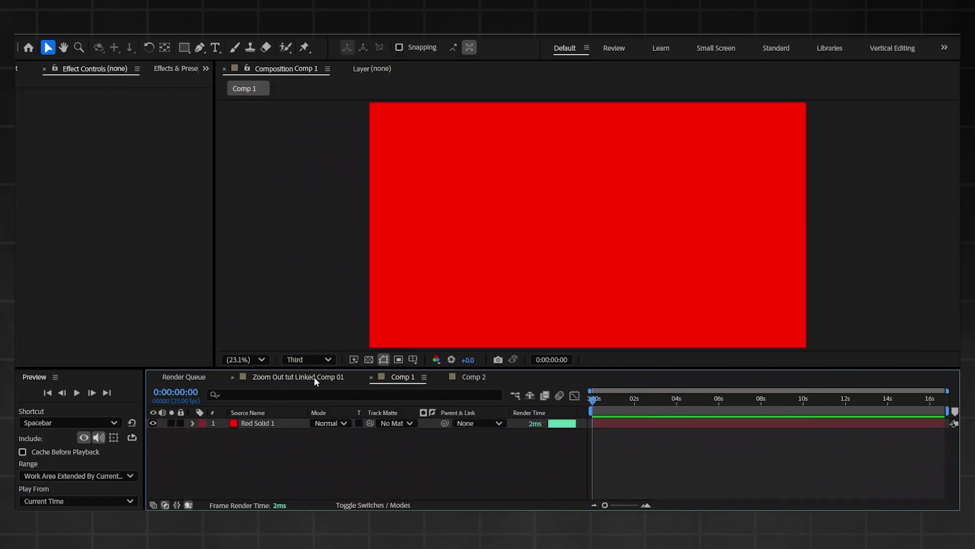
pyautogui.click(314, 377)
pyautogui.moveTo(633, 400); pyautogui.dragTo(598, 401)
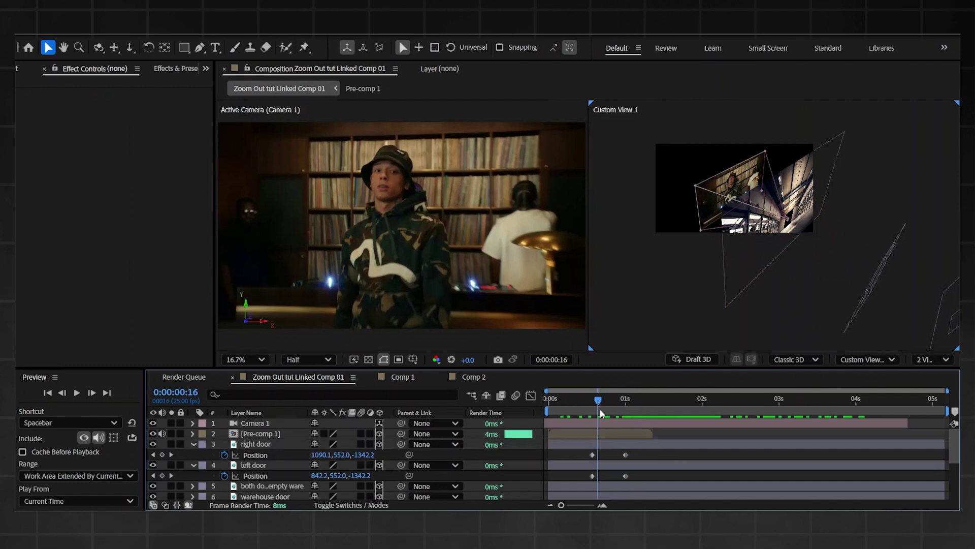
pyautogui.press('space')
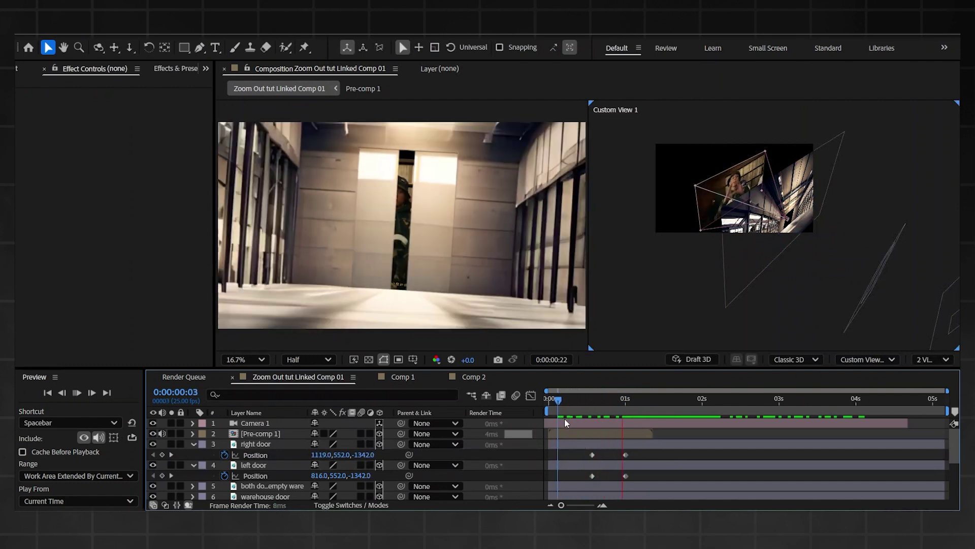
pyautogui.press('space')
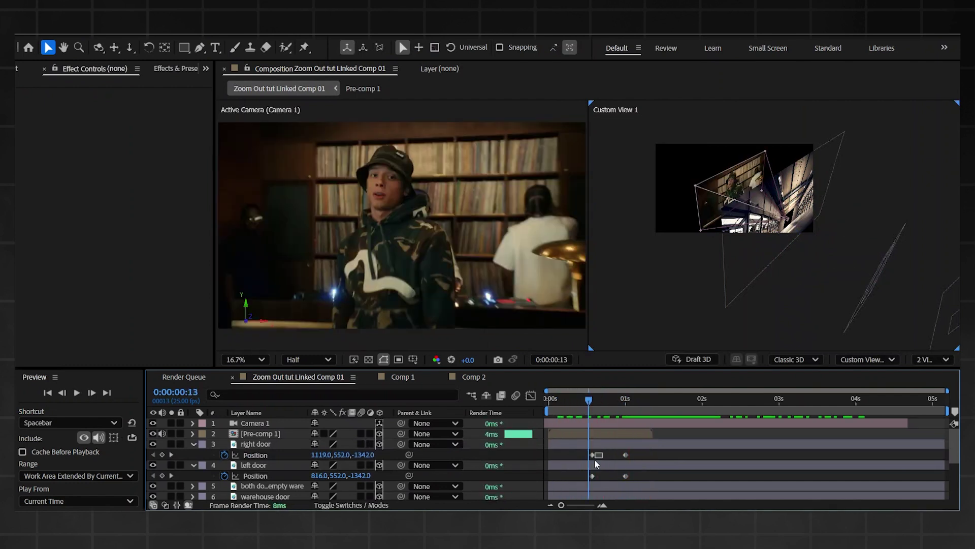
# - Move the first Position keyframes of both doors to 0:00:00:17 and preview the movement
pyautogui.moveTo(595, 460)
pyautogui.mouseDown()
pyautogui.moveTo(588, 481)
pyautogui.moveTo(602, 455)
pyautogui.mouseUp()
pyautogui.press('space')
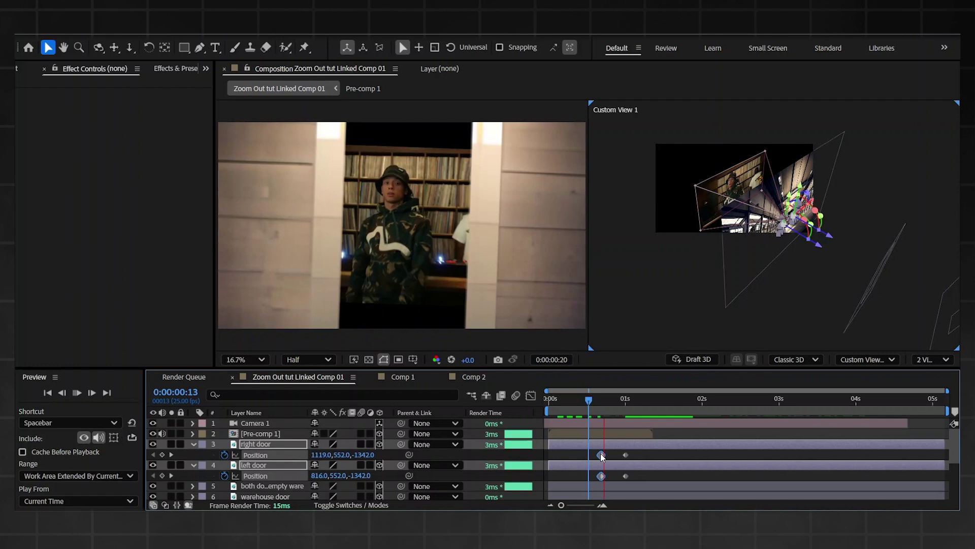
pyautogui.press('space')
# - At 0:00:00:20, apply Motion Tile to the Pre-comp 1 layer with Output Width 200 and Output Height 240
pyautogui.moveTo(590, 404); pyautogui.dragTo(610, 403)
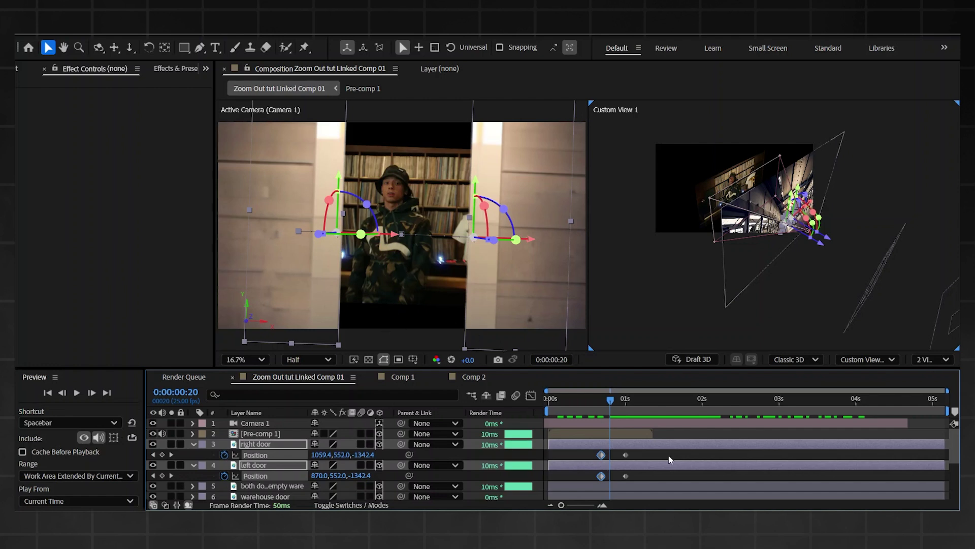
pyautogui.click(613, 433)
pyautogui.hotkey('ctrl', 'space')
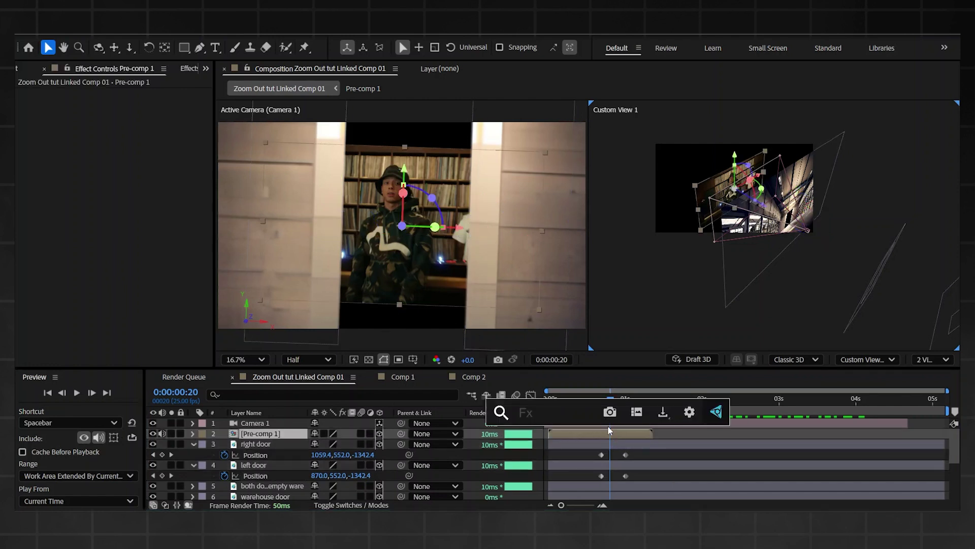
pyautogui.write('motion')
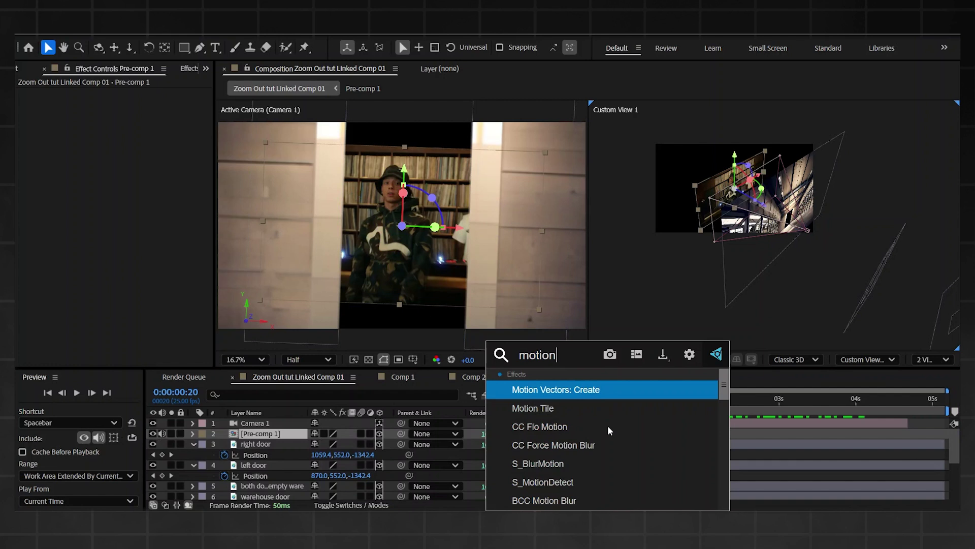
pyautogui.press('Down')
pyautogui.press('Return')
pyautogui.moveTo(133, 147); pyautogui.dragTo(140, 148)
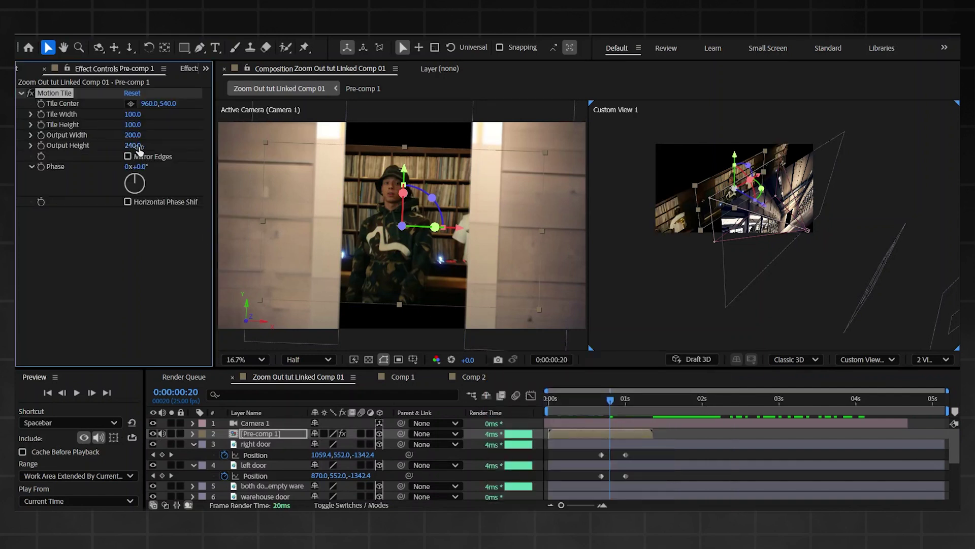
pyautogui.click(663, 452)
# - Reveal Position on the warehouse door layer and add its first keyframe at 0:00:01:13
pyautogui.moveTo(611, 399); pyautogui.dragTo(664, 370)
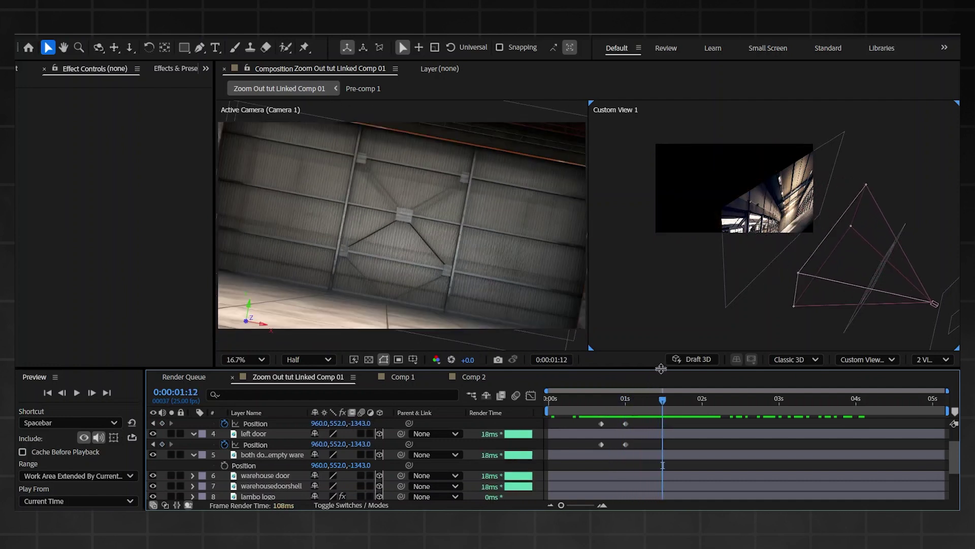
pyautogui.click(675, 476)
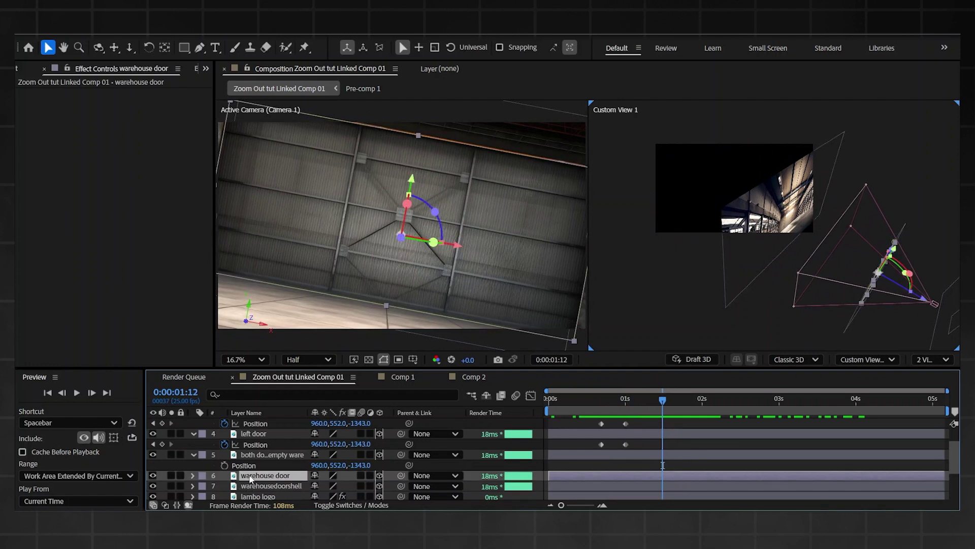
pyautogui.scroll(-3, 259, 480)
pyautogui.moveTo(657, 404); pyautogui.dragTo(668, 403)
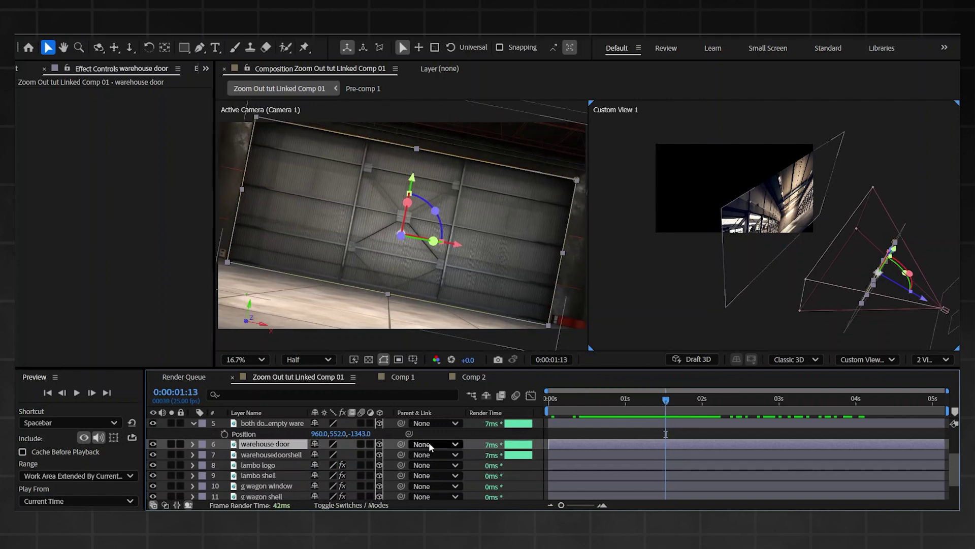
pyautogui.press('p')
pyautogui.hotkey('alt', 'shift', 'p')
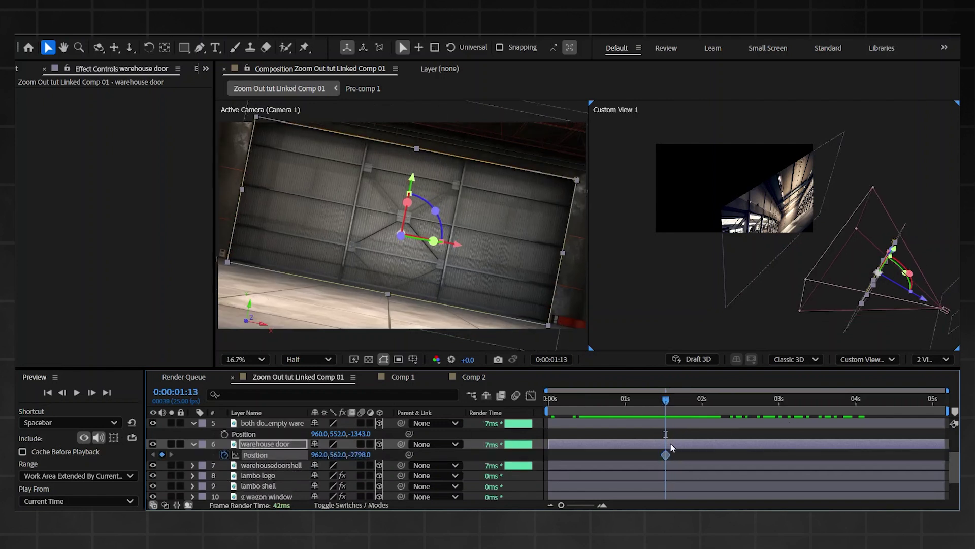
# - At 0:00:01:09, keyframe the warehouse door raised out of view with Position Y 162 and Z -2796
pyautogui.moveTo(659, 400); pyautogui.dragTo(654, 405)
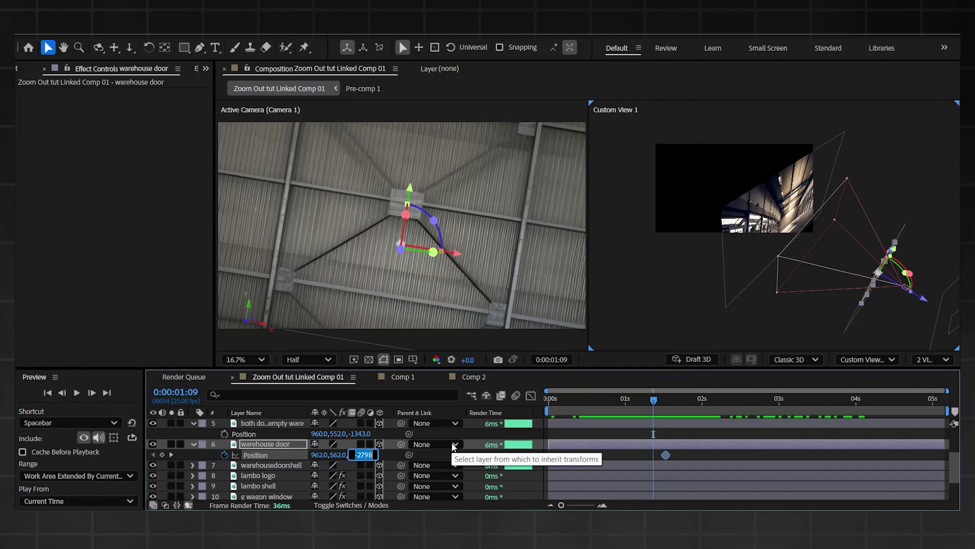
pyautogui.press('BackSpace')
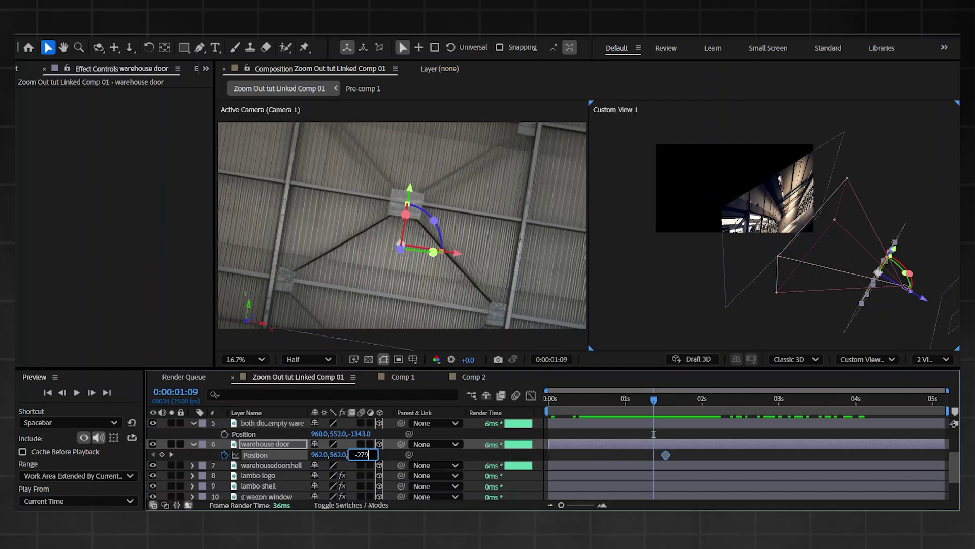
pyautogui.write('-2796')
pyautogui.press('Return')
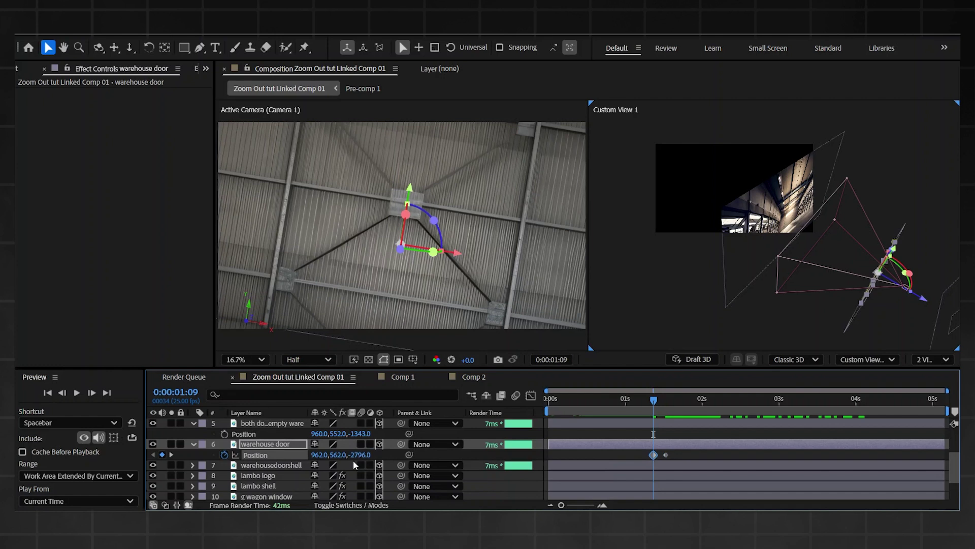
pyautogui.moveTo(341, 455); pyautogui.dragTo(320, 455)
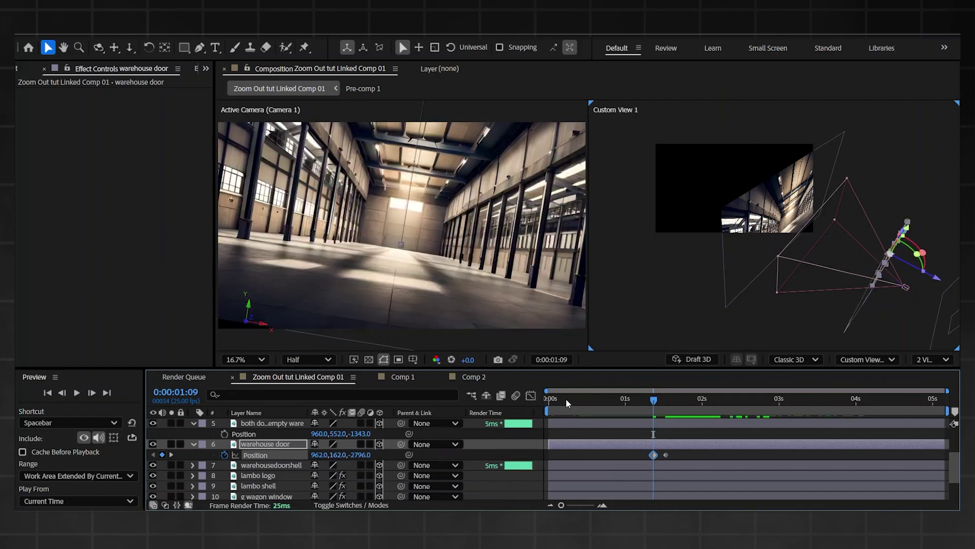
# - Move the warehouse door's last Position keyframe to 0:00:01:17 and scrub back to check the door's movement
pyautogui.moveTo(654, 408)
pyautogui.mouseDown()
pyautogui.moveTo(667, 407)
pyautogui.moveTo(642, 423)
pyautogui.mouseUp()
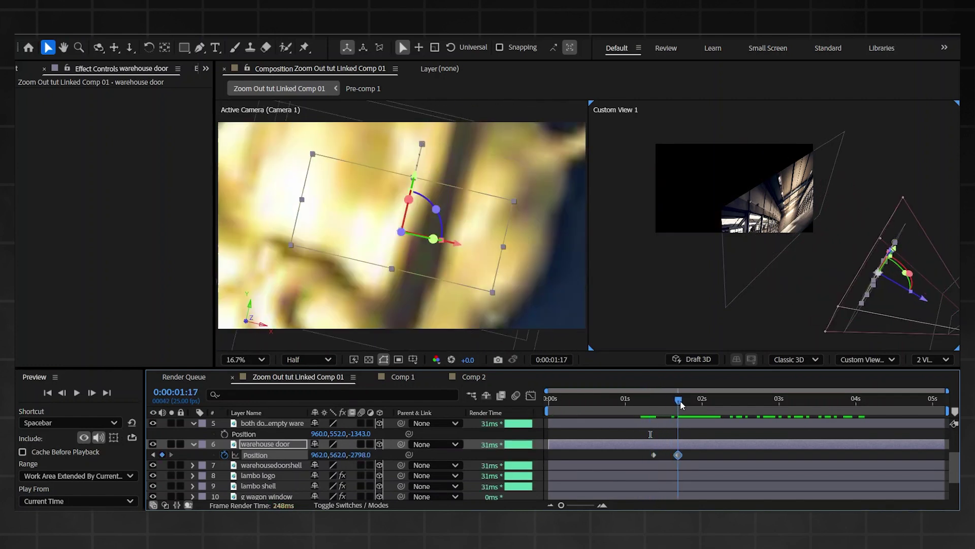
pyautogui.moveTo(680, 400); pyautogui.dragTo(684, 401)
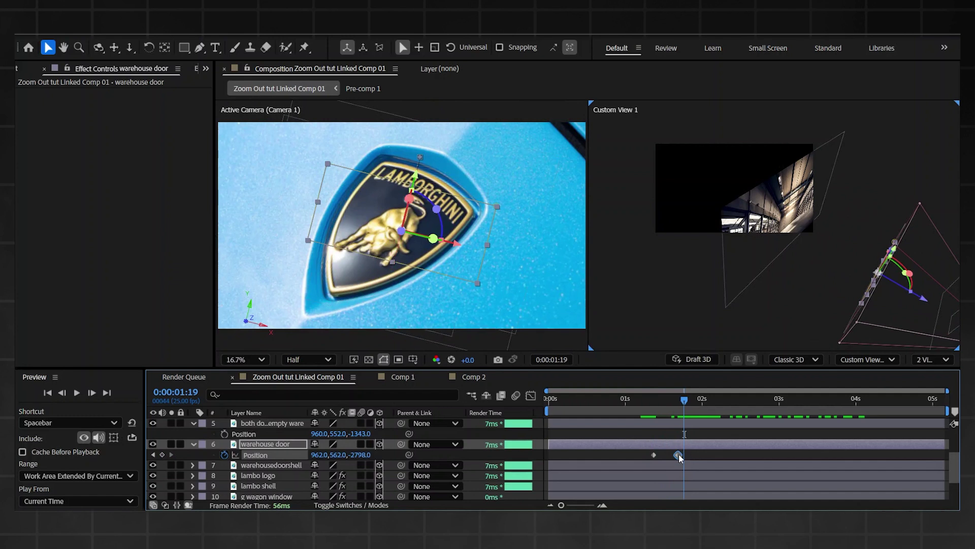
pyautogui.moveTo(678, 454); pyautogui.dragTo(684, 454)
pyautogui.moveTo(676, 410); pyautogui.dragTo(648, 422)
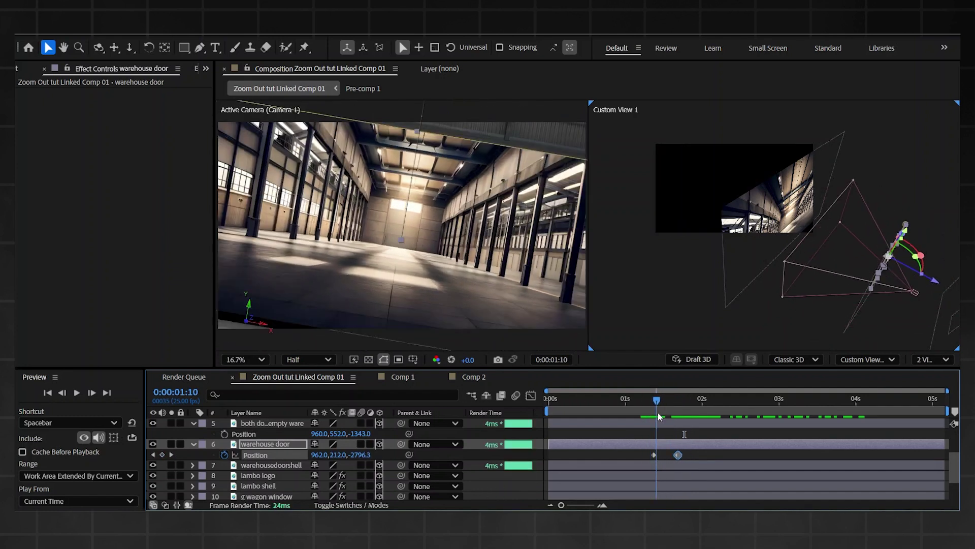
pyautogui.moveTo(658, 415); pyautogui.dragTo(657, 403)
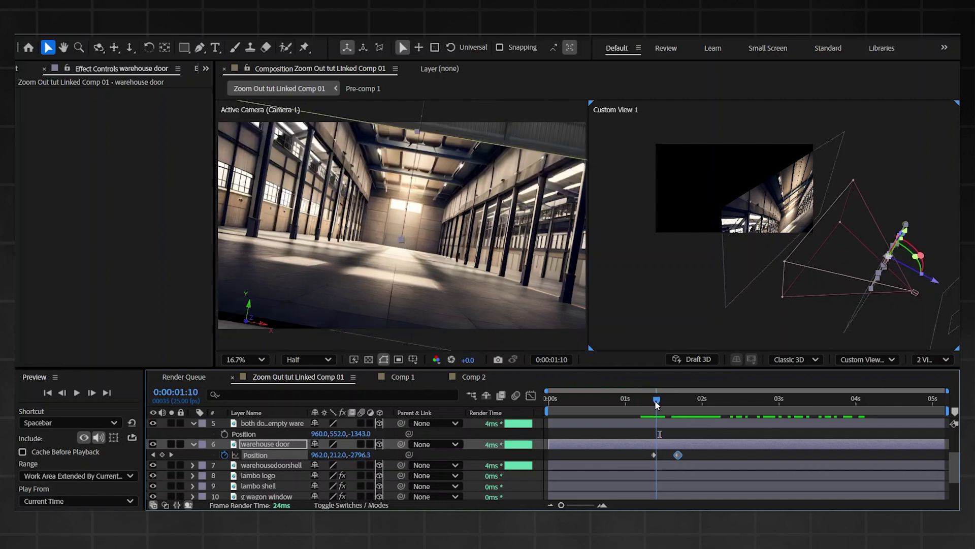
# - Apply Motion Tile to the both doors empty ware layer with Output Width 230, Output Height 200 and Mirror Edges on
pyautogui.scroll(3, 636, 446)
pyautogui.click(638, 444)
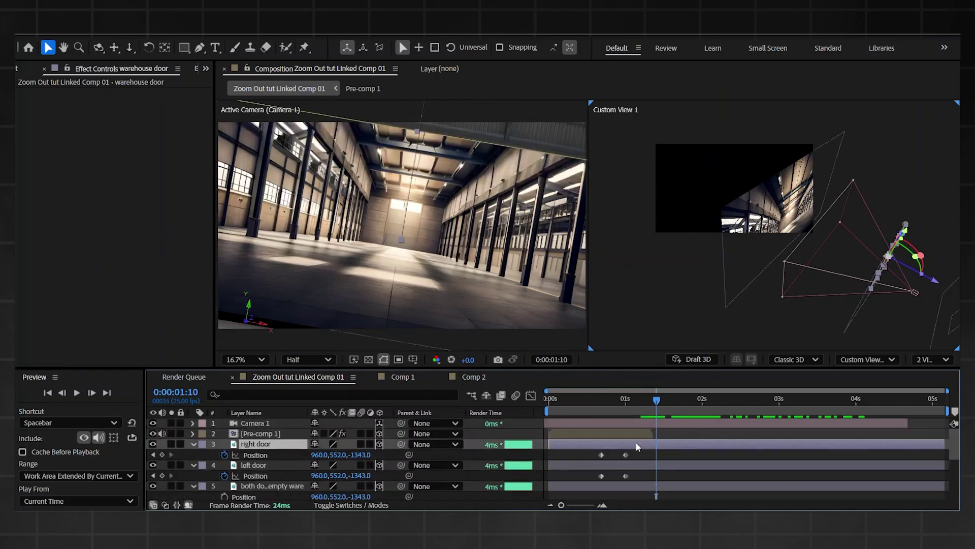
pyautogui.click(305, 488)
pyautogui.scroll(-3, 676, 479)
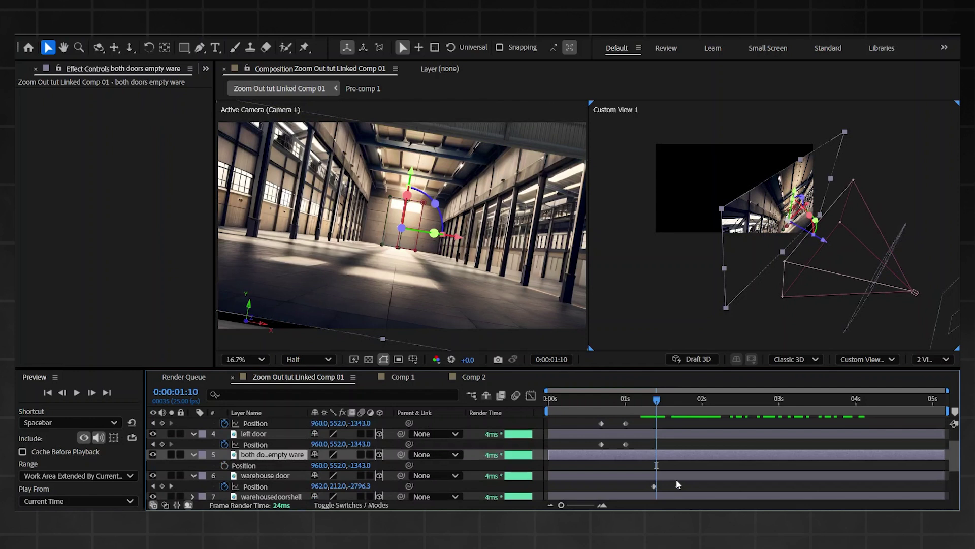
pyautogui.hotkey('ctrl', 'space')
pyautogui.write('moti')
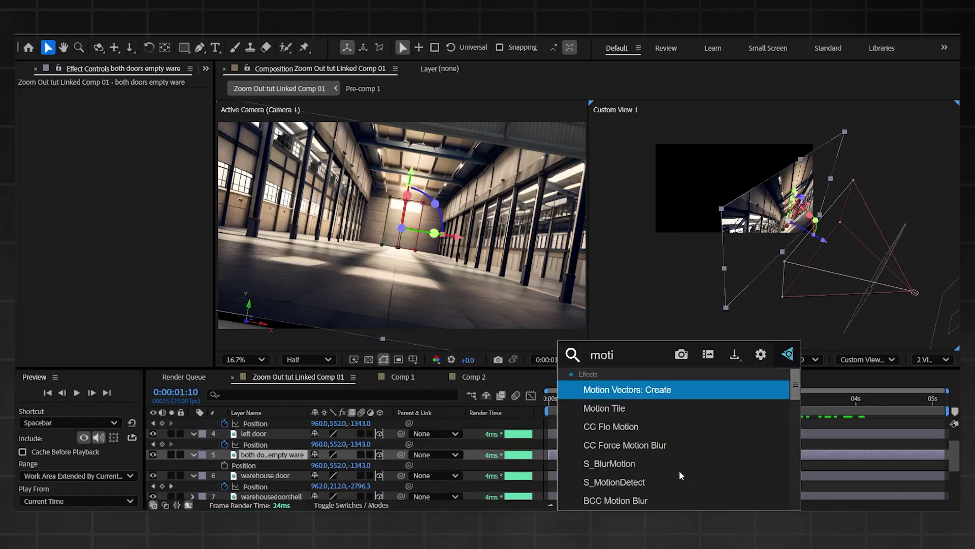
pyautogui.press('Down')
pyautogui.press('Return')
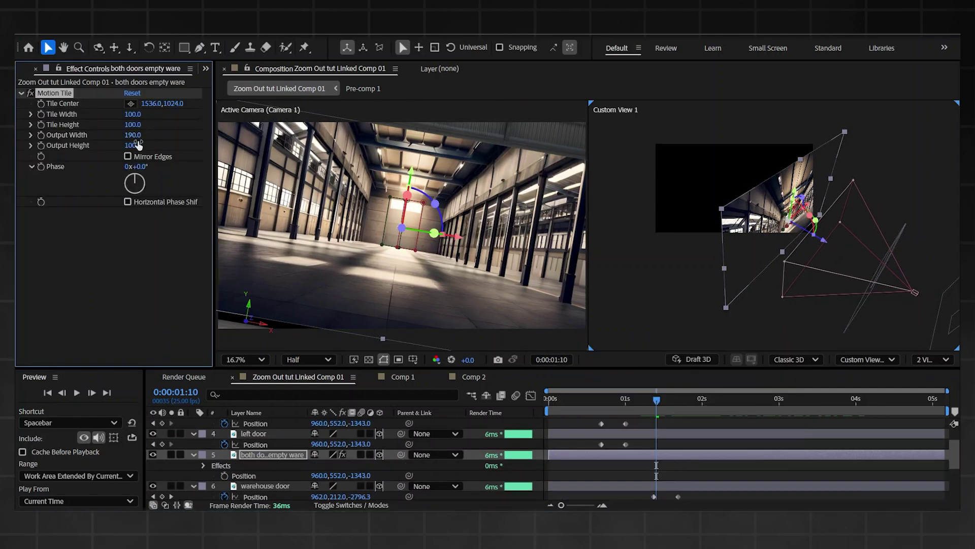
pyautogui.moveTo(136, 145); pyautogui.dragTo(140, 135)
pyautogui.click(128, 156)
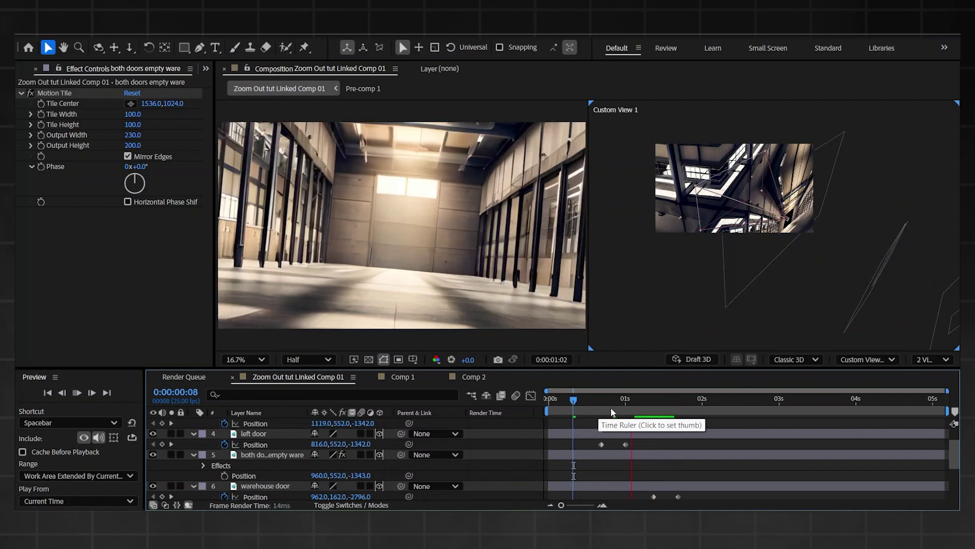
# - Keyframe the lambo logo's Position at 0:00:01:24, and set its Z to -3643 at 0:00:01:17
pyautogui.moveTo(611, 411); pyautogui.dragTo(684, 391)
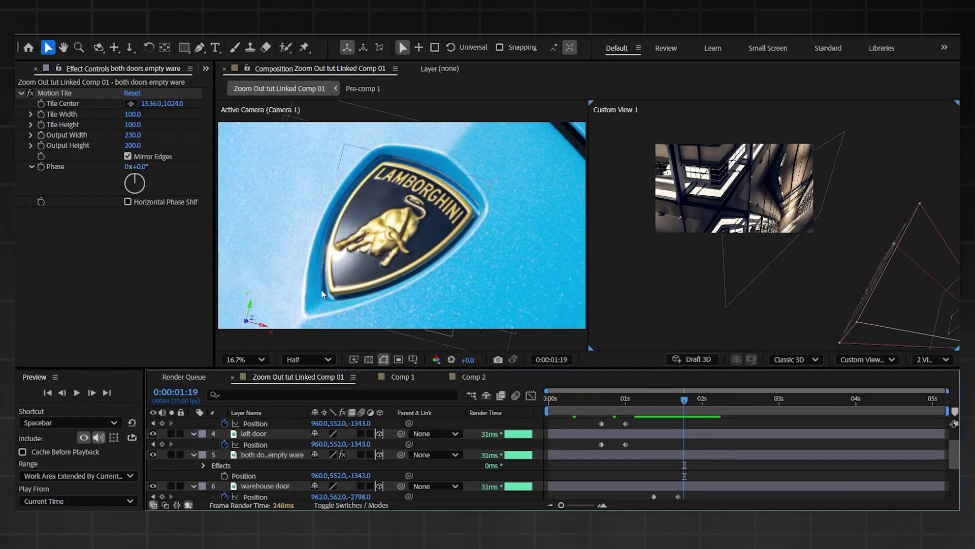
pyautogui.scroll(-2, 711, 461)
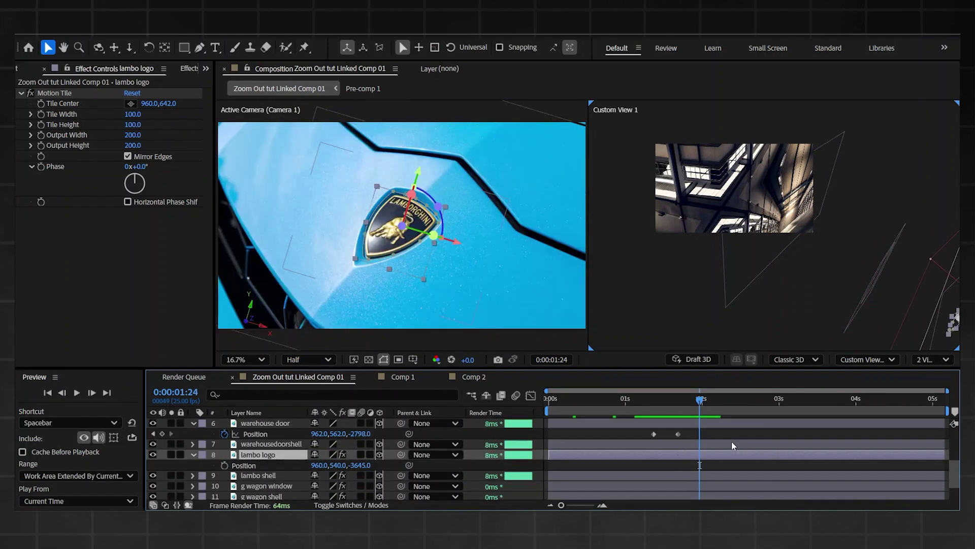
pyautogui.click(225, 464)
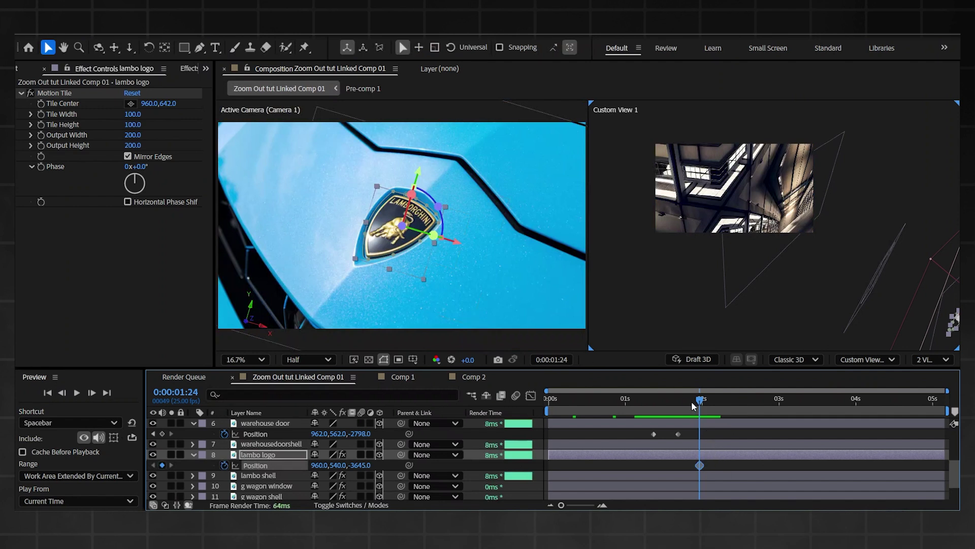
pyautogui.moveTo(691, 401); pyautogui.dragTo(677, 418)
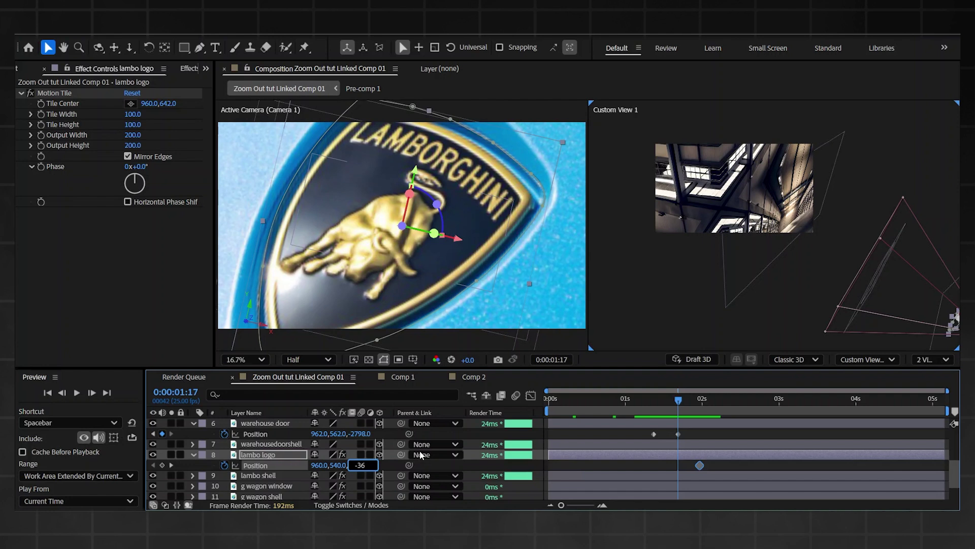
pyautogui.press('Return')
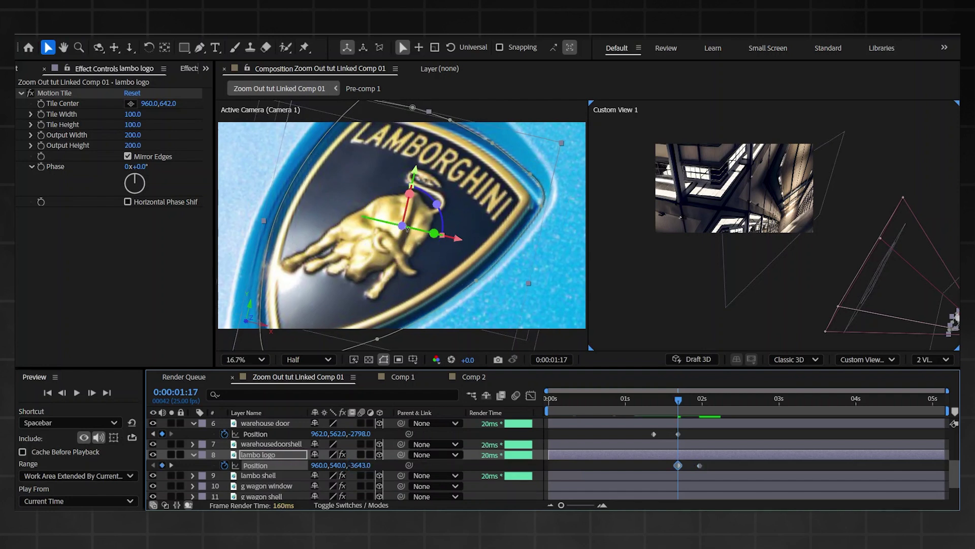
# - Try to move the lambo logo sideways to X 1273 at 0:00:01:17
pyautogui.moveTo(339, 459); pyautogui.dragTo(477, 459)
pyautogui.scroll(-1, 516, 284)
pyautogui.scroll(3, 517, 283)
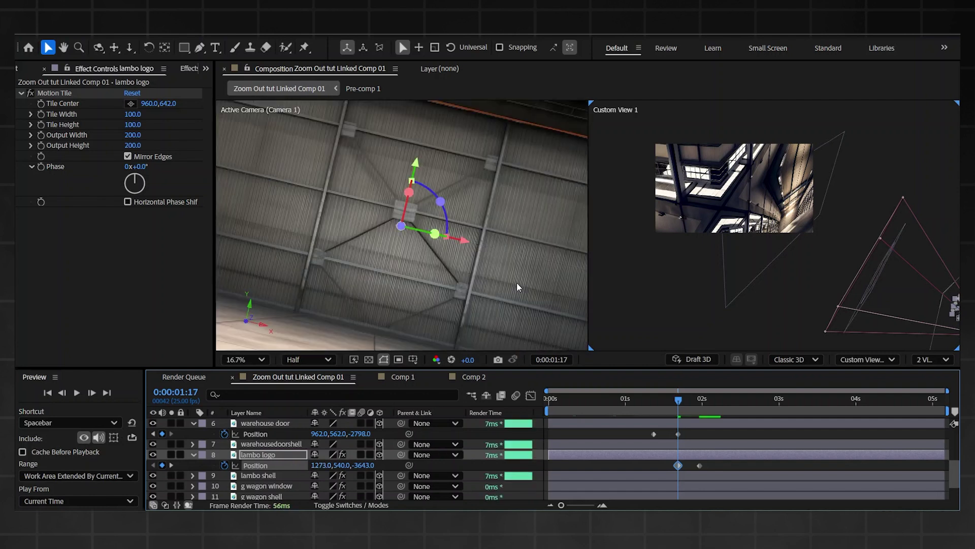
pyautogui.hotkey('ctrl', 'z')
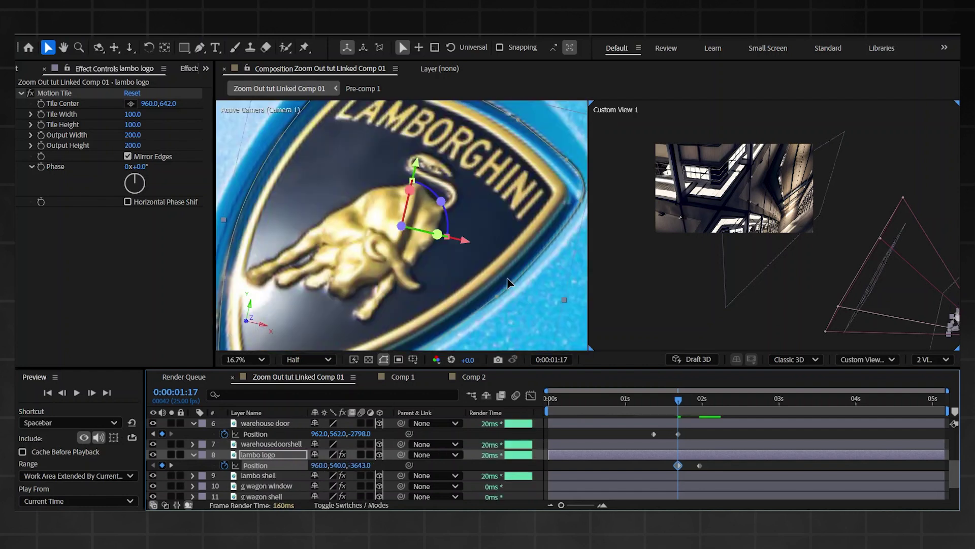
# - Move the lambo logo up and right out of its cut-out at 0:00:01:17, to about 1128.7, 269.7, and check the movement
pyautogui.moveTo(322, 469); pyautogui.dragTo(341, 470)
pyautogui.moveTo(447, 236); pyautogui.dragTo(501, 84)
pyautogui.scroll(-2, 480, 149)
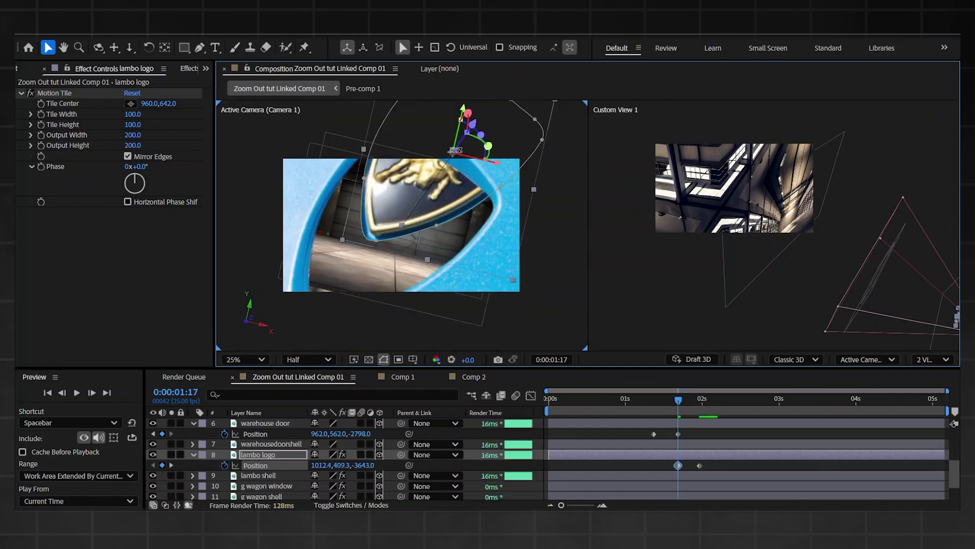
pyautogui.moveTo(452, 154); pyautogui.dragTo(536, 100)
pyautogui.moveTo(679, 403); pyautogui.dragTo(691, 406)
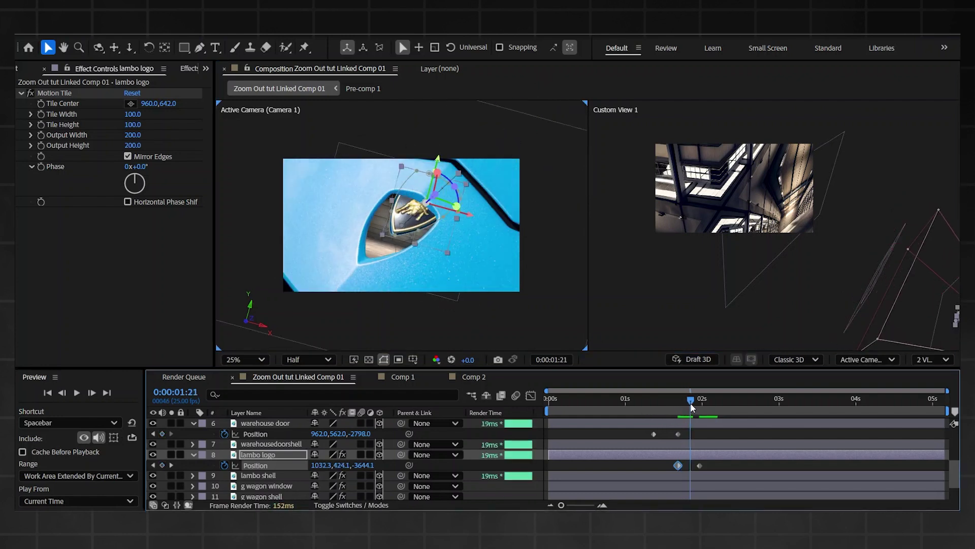
pyautogui.click(611, 429)
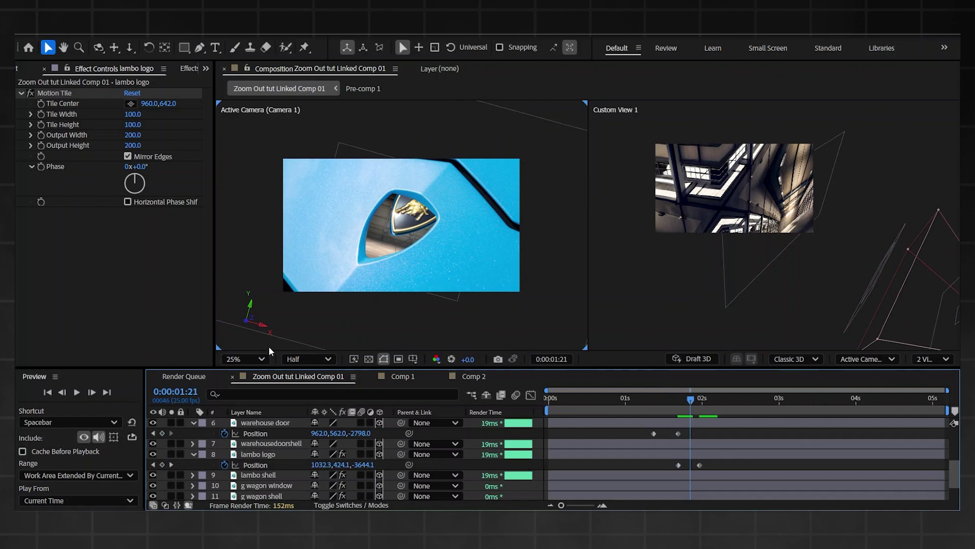
pyautogui.click(254, 360)
pyautogui.click(250, 132)
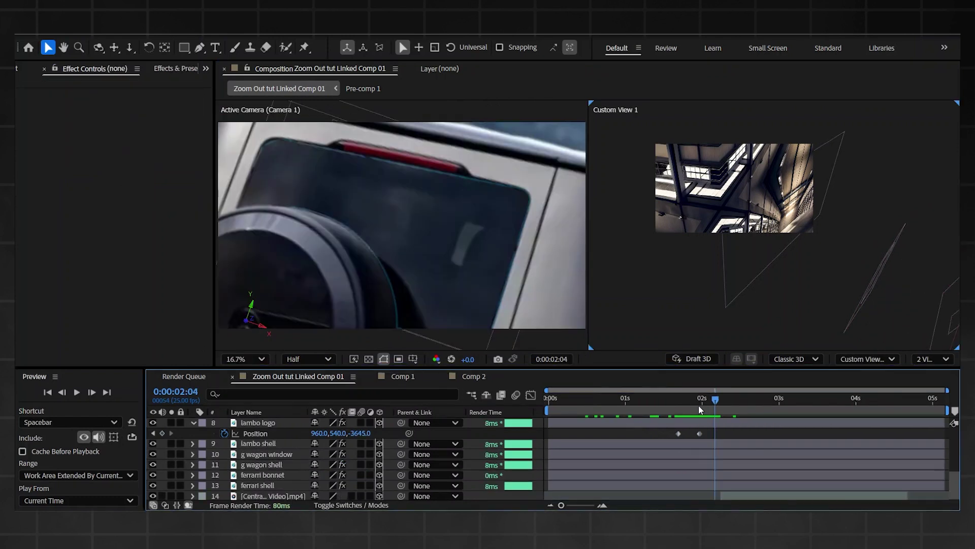
# - Try to slide the g wagon window left off its opening at 0:00:02:06
pyautogui.moveTo(699, 404)
pyautogui.mouseDown()
pyautogui.moveTo(657, 419)
pyautogui.moveTo(688, 401)
pyautogui.moveTo(718, 401)
pyautogui.mouseUp()
pyautogui.click(445, 255)
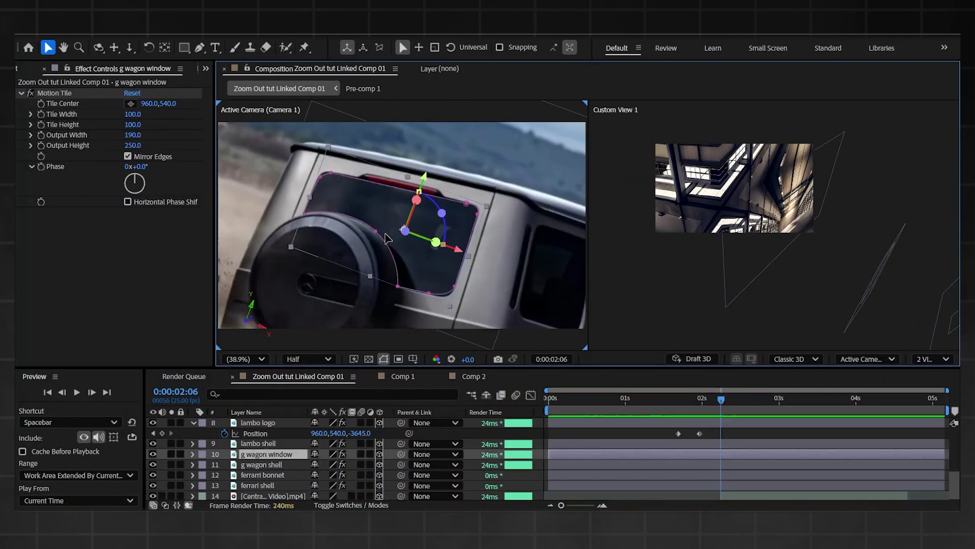
pyautogui.moveTo(404, 231); pyautogui.dragTo(332, 212)
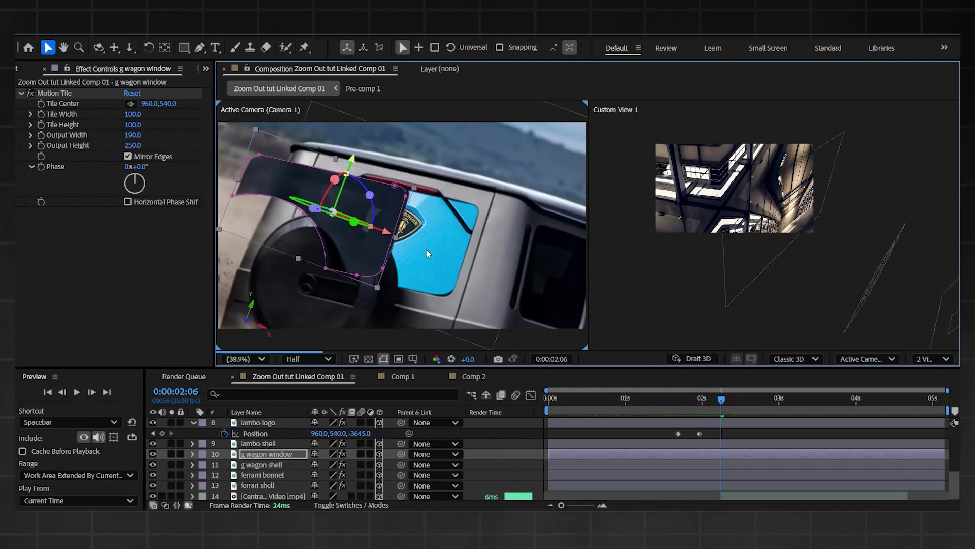
pyautogui.hotkey('ctrl', 'z')
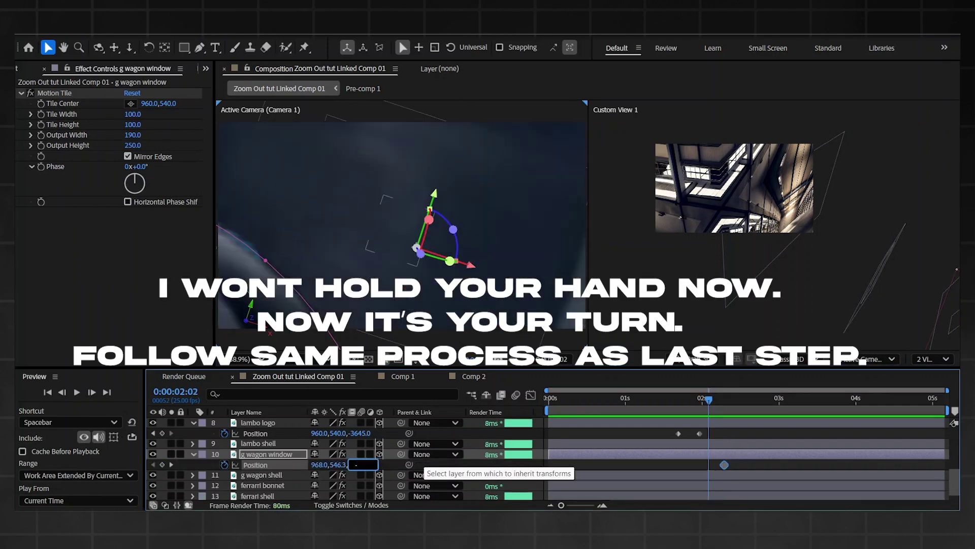
# - Keyframe the g wagon window starting at 552.3, 546.3, -4801 at 0:00:02:02, and the ferrari bonnet starting at 960, -577.1, -5590
pyautogui.moveTo(722, 399); pyautogui.dragTo(646, 401)
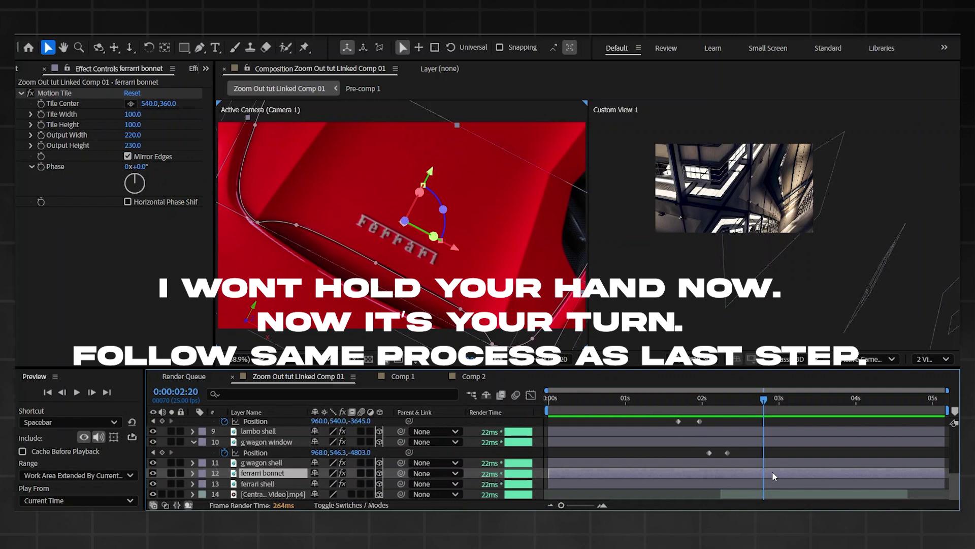
pyautogui.click(734, 401)
pyautogui.moveTo(734, 401); pyautogui.dragTo(747, 401)
pyautogui.moveTo(748, 402); pyautogui.dragTo(714, 402)
pyautogui.moveTo(713, 402); pyautogui.dragTo(651, 404)
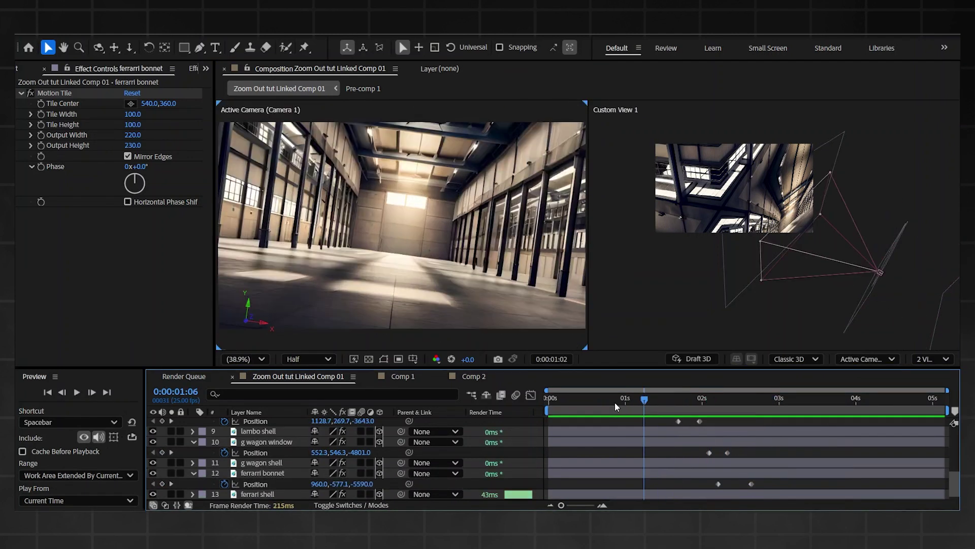
# - Preview the zoom-out from 0:00:00:07 to check the logo, window and bonnet movements, and return to the start
pyautogui.moveTo(615, 401); pyautogui.dragTo(575, 420)
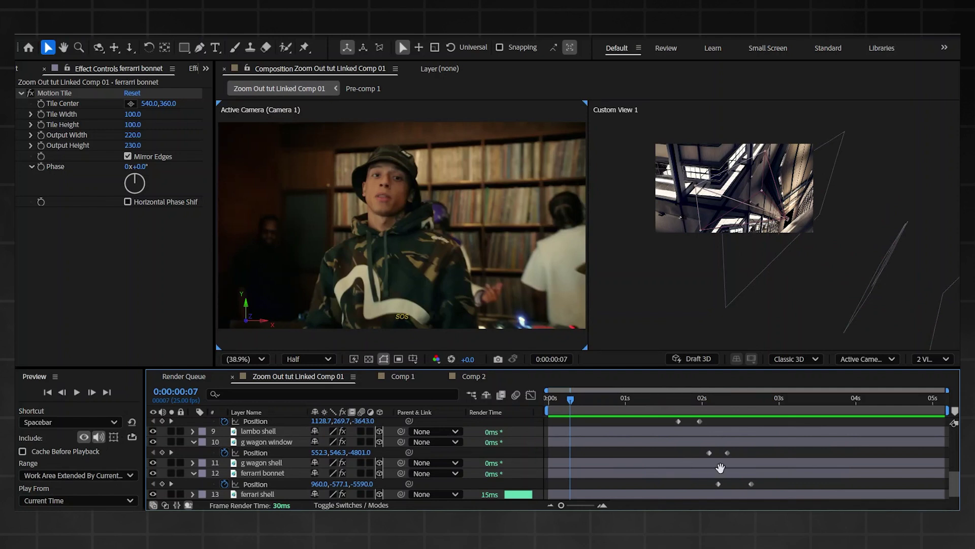
pyautogui.press('space')
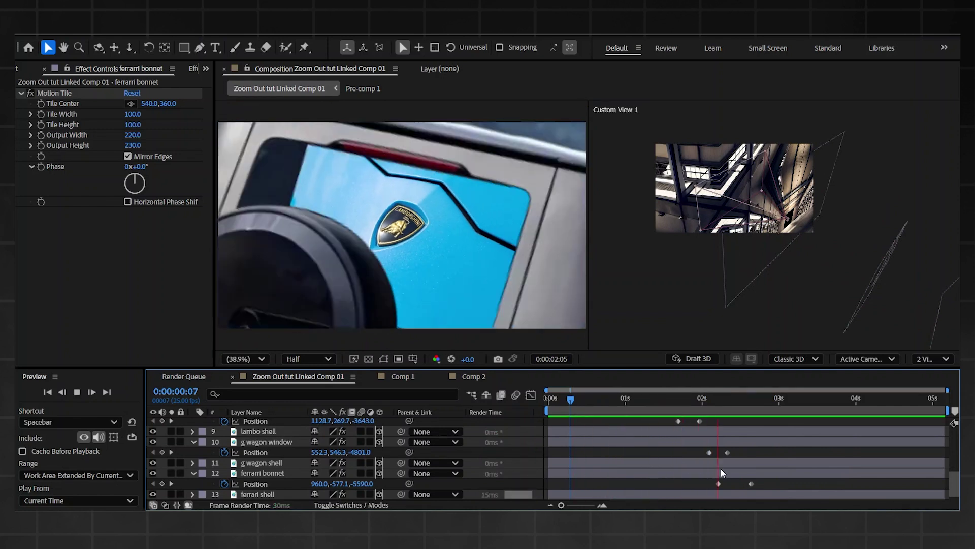
pyautogui.press('space')
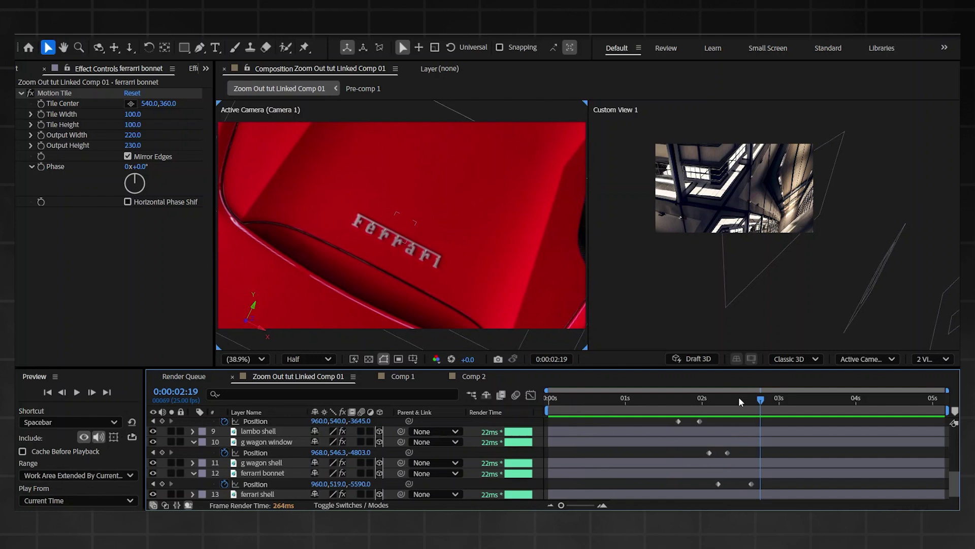
pyautogui.moveTo(738, 397); pyautogui.dragTo(548, 412)
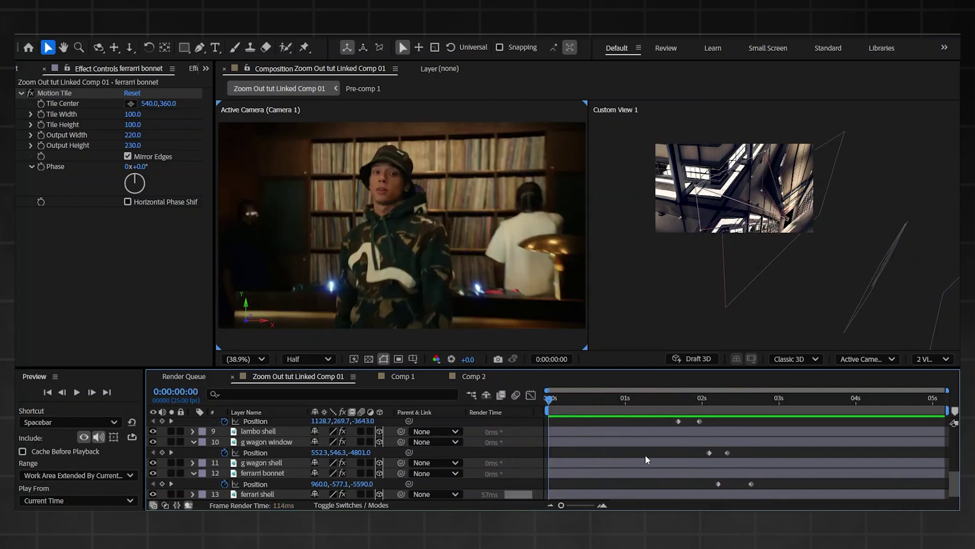
# - Apply Easy Ease to the Position keyframes of all the moving layers and preview the animation from the start
pyautogui.scroll(-1, 758, 480)
pyautogui.moveTo(769, 473); pyautogui.dragTo(599, 425)
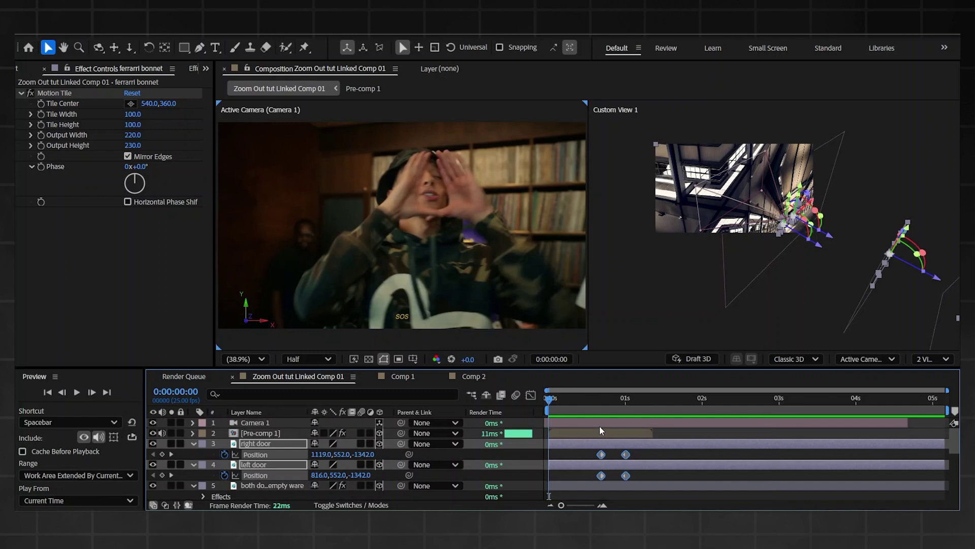
pyautogui.press('F9')
pyautogui.press('space')
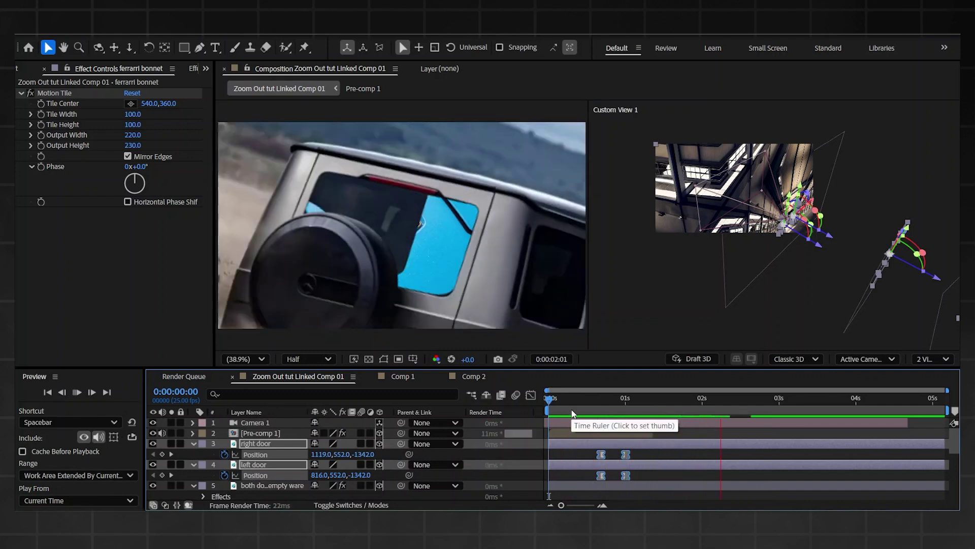
# - Enable motion blur on all the selected moving layers and preview the zoom-out with the blur
pyautogui.press('space')
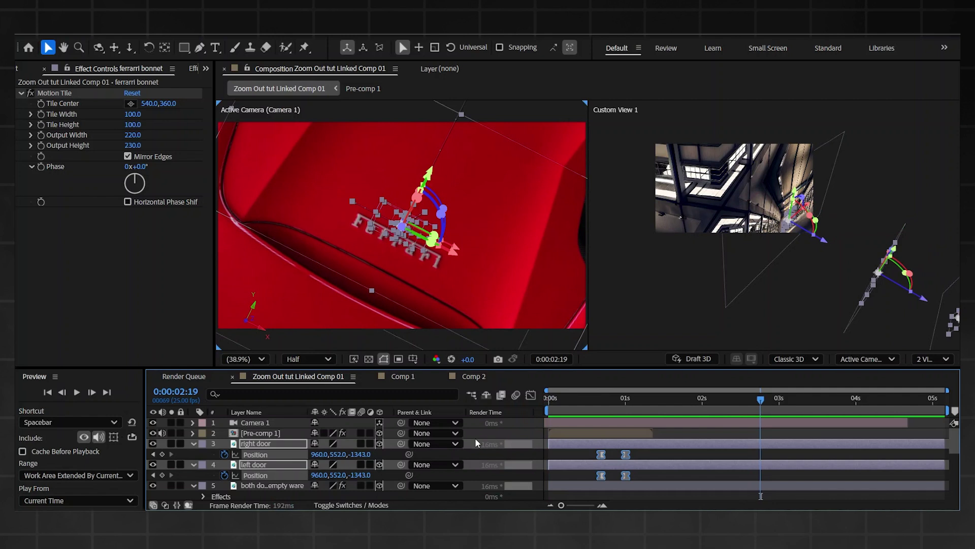
pyautogui.scroll(-5, 269, 442)
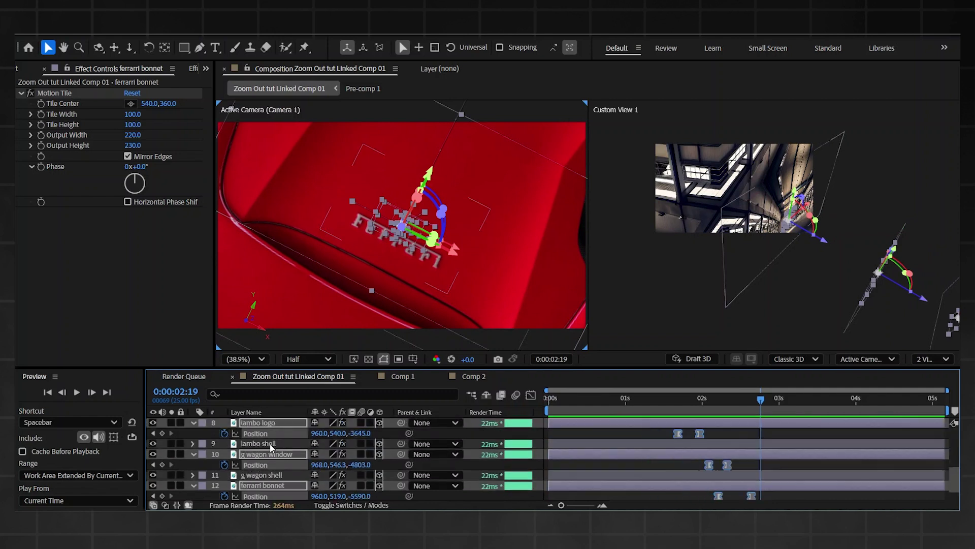
pyautogui.click(361, 423)
pyautogui.press('space')
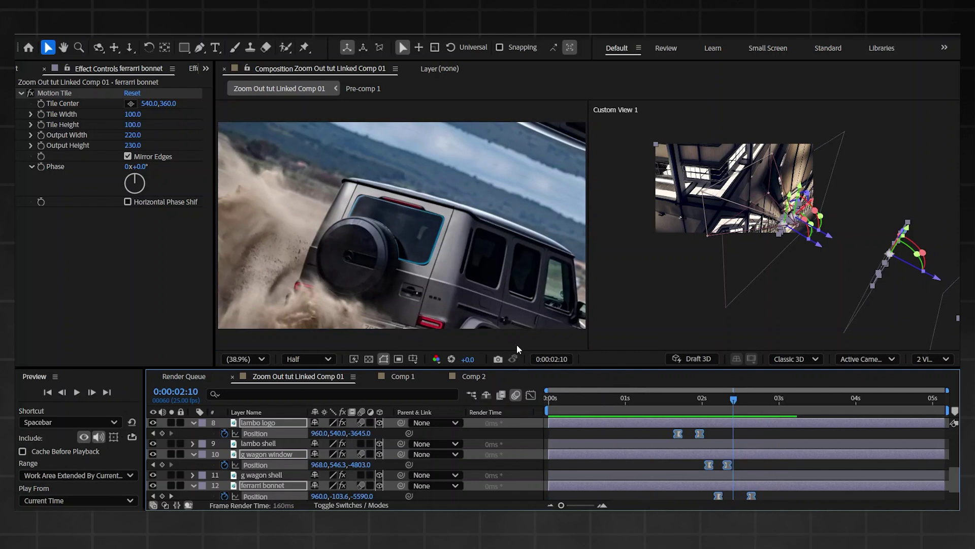
pyautogui.press('space')
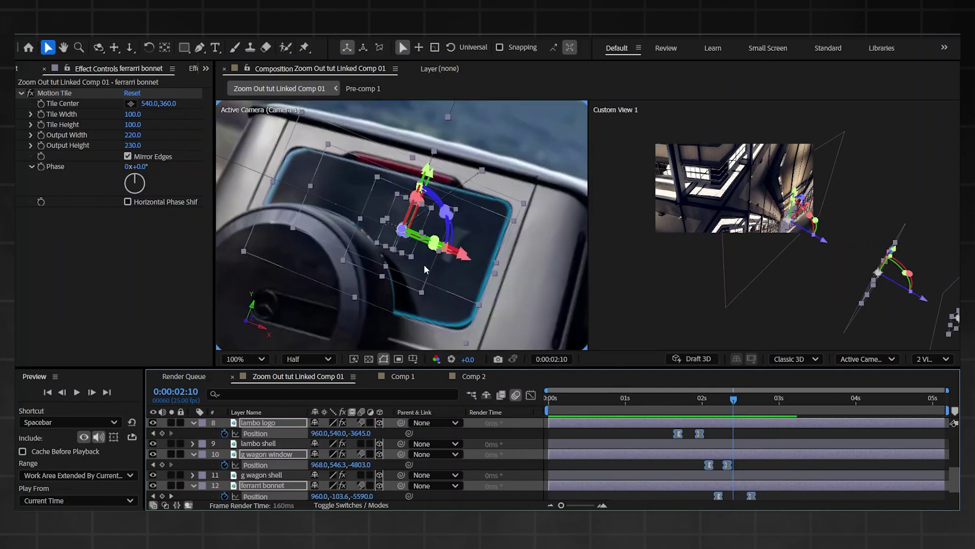
# - Scale the g wagon window layer up to 104% so that it covers the blue gap around its opening
pyautogui.scroll(2, 425, 266)
pyautogui.scroll(-4, 475, 293)
pyautogui.click(719, 441)
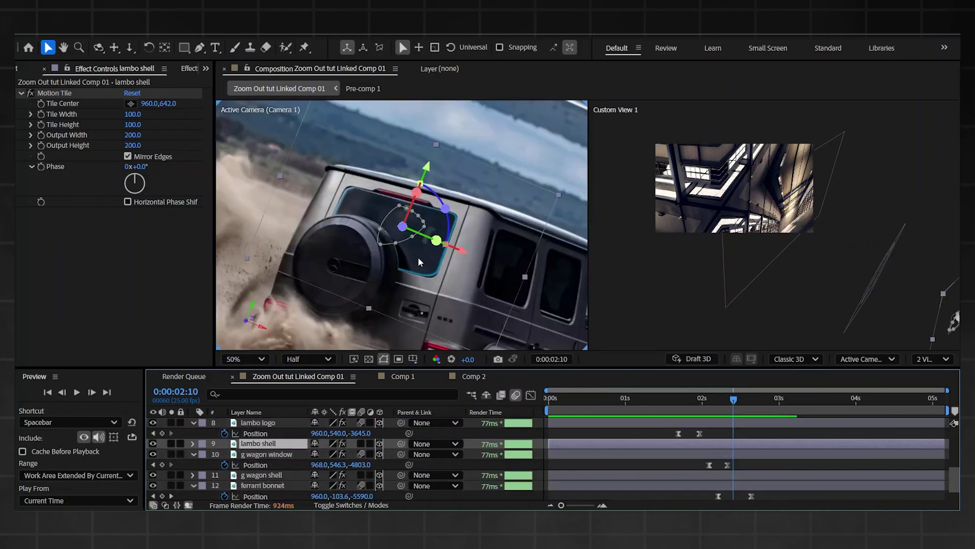
pyautogui.scroll(2, 418, 257)
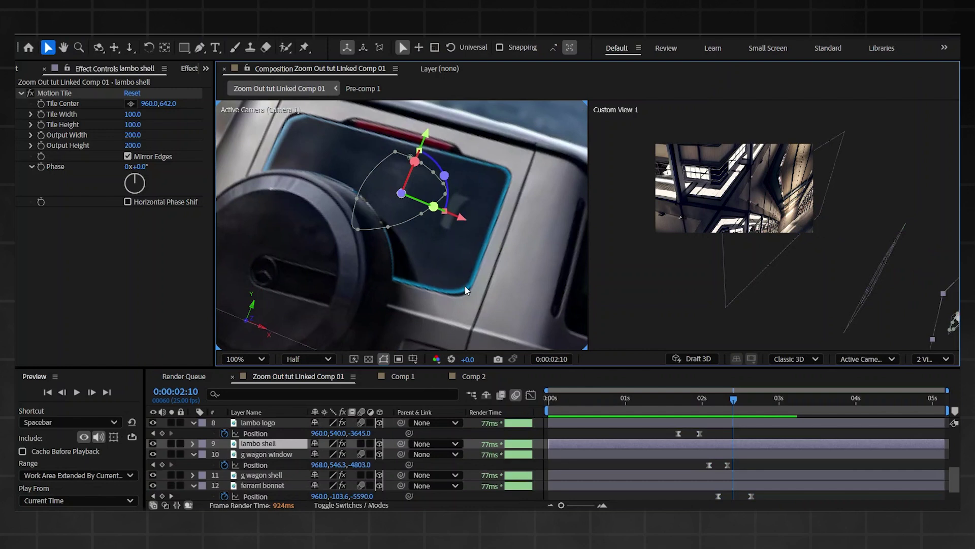
pyautogui.click(660, 453)
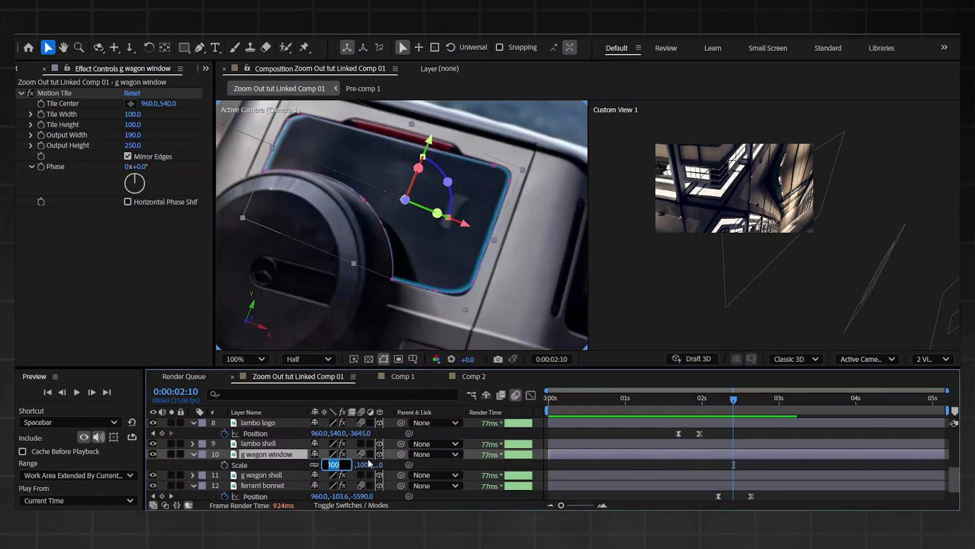
pyautogui.write('101')
pyautogui.press('Return')
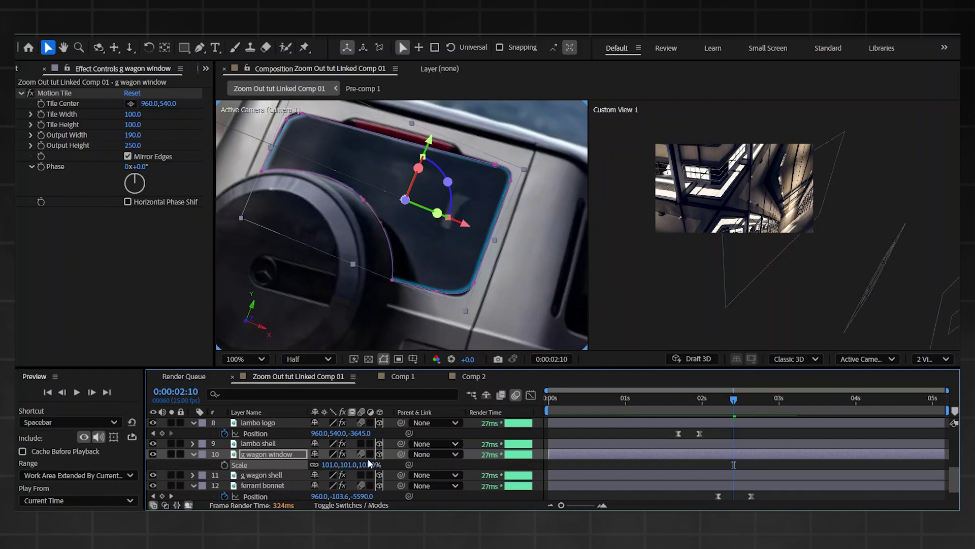
pyautogui.moveTo(325, 468); pyautogui.dragTo(327, 464)
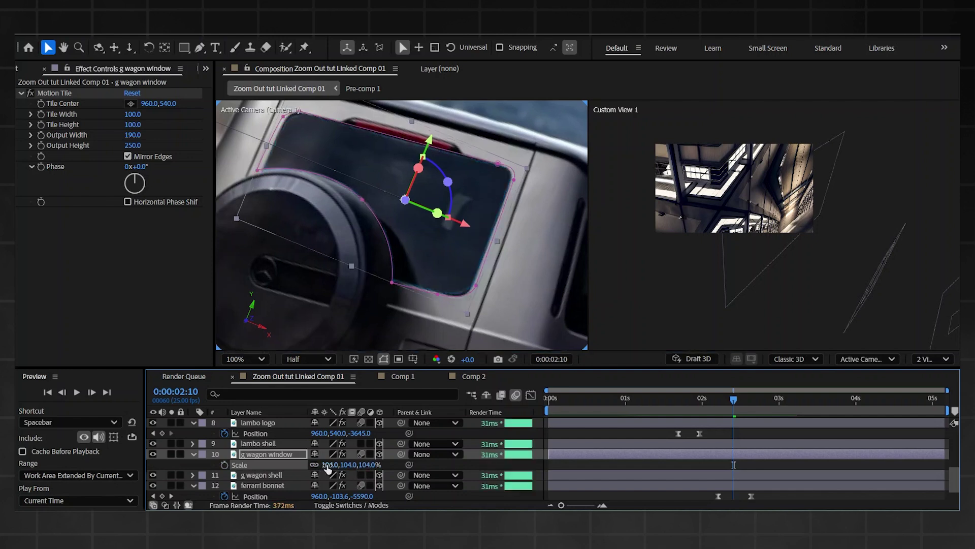
pyautogui.scroll(1, 503, 206)
pyautogui.scroll(-1, 504, 206)
pyautogui.click(543, 123)
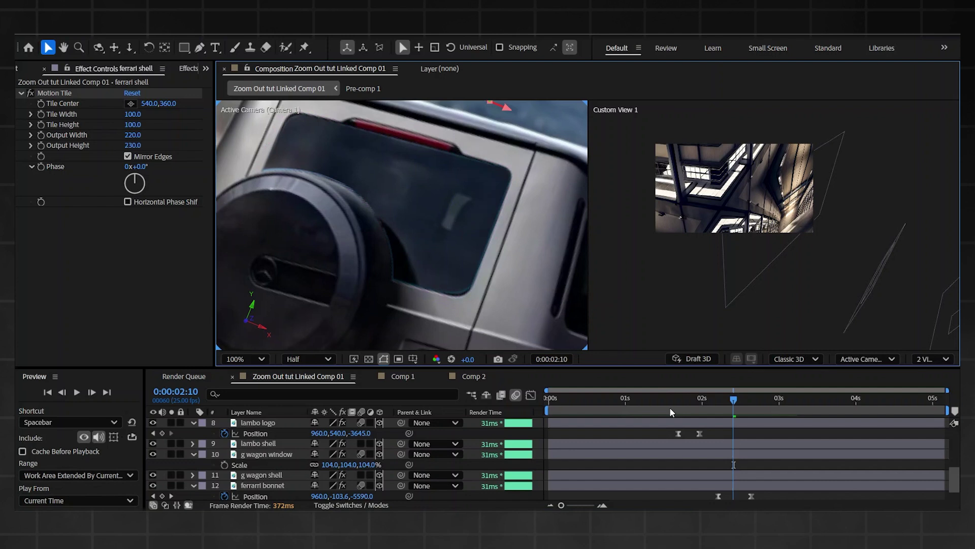
# - Set the lambo logo layer's scale to 96% while viewing its opening at 0:00:02:02
pyautogui.moveTo(700, 409); pyautogui.dragTo(707, 404)
pyautogui.doubleClick(727, 454)
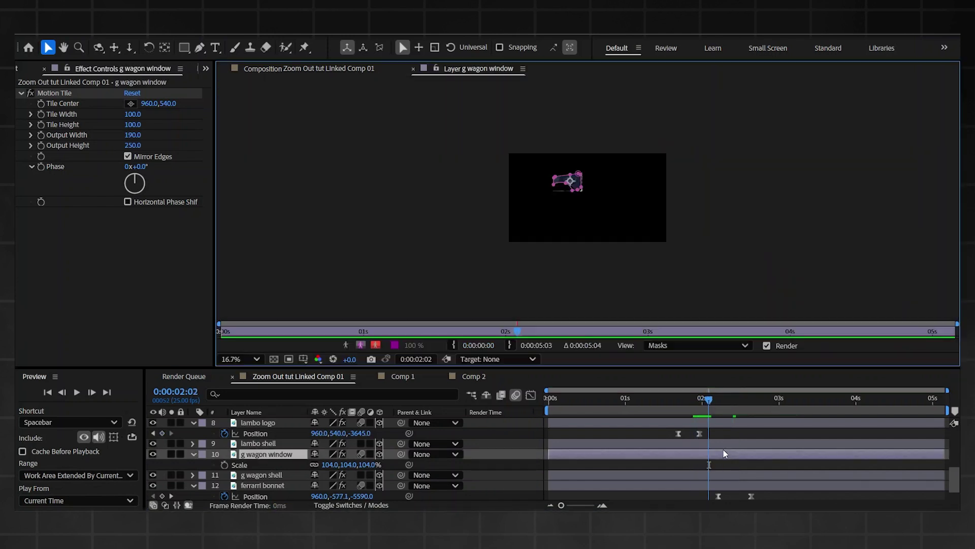
pyautogui.scroll(1, 724, 452)
pyautogui.click(724, 447)
pyautogui.click(323, 78)
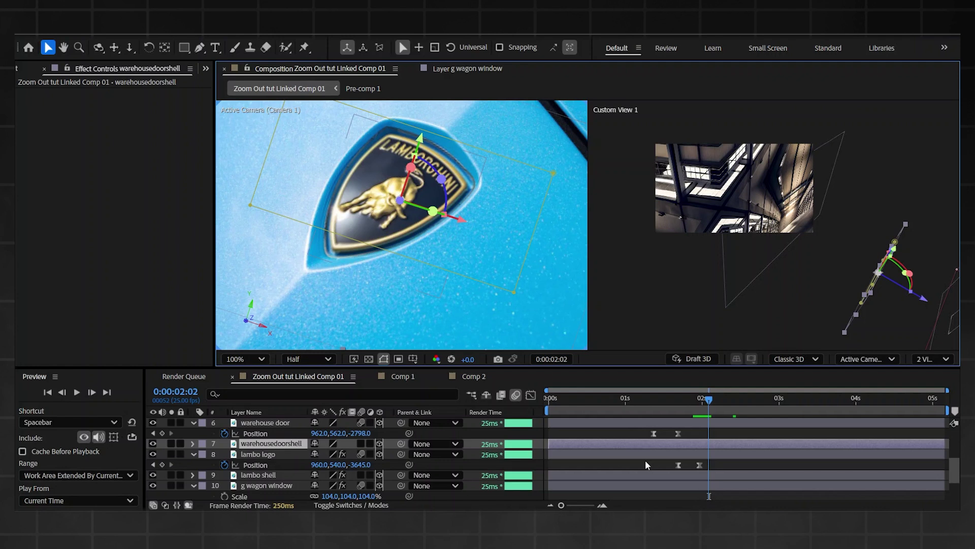
pyautogui.click(665, 454)
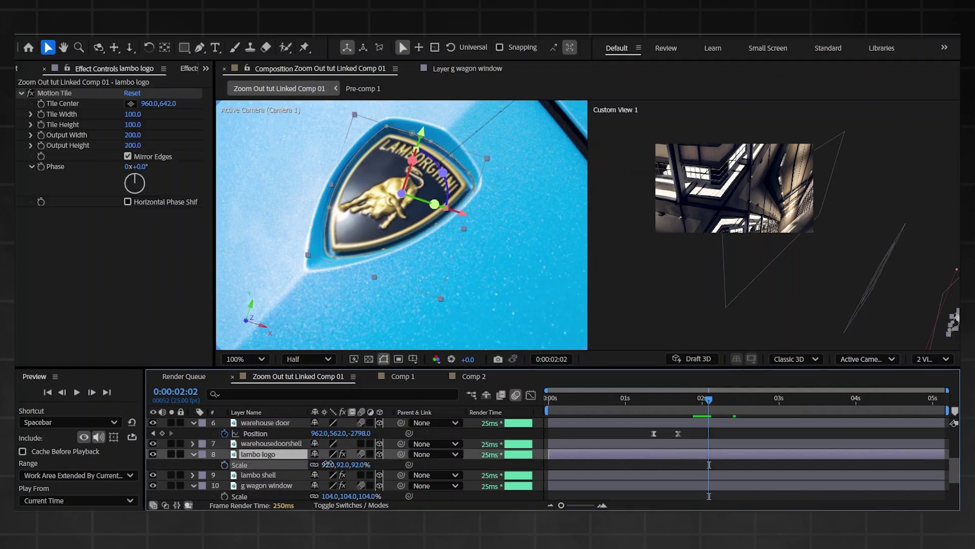
pyautogui.moveTo(328, 463); pyautogui.dragTo(330, 464)
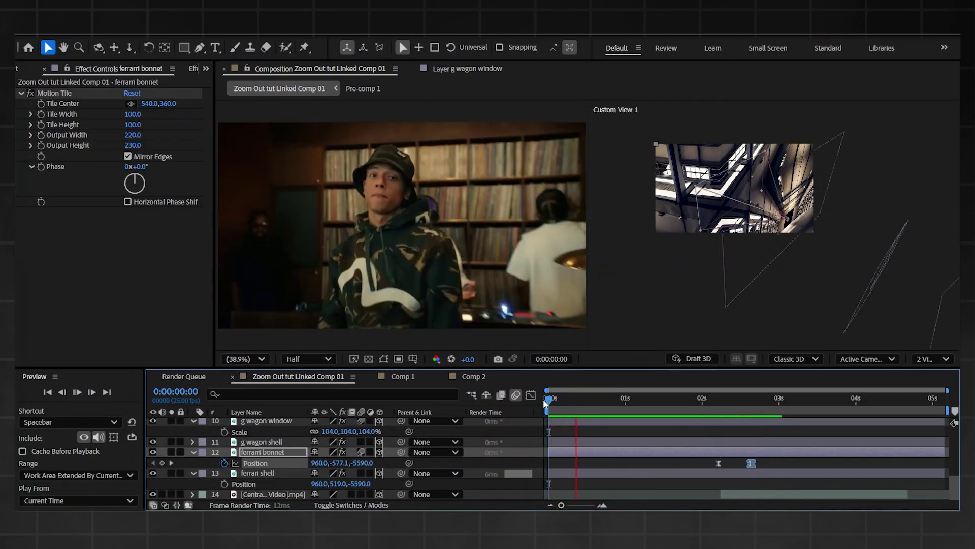
# - Preview the transition from the start and reveal the Position of the bottom Central Cee video layer
pyautogui.press('space')
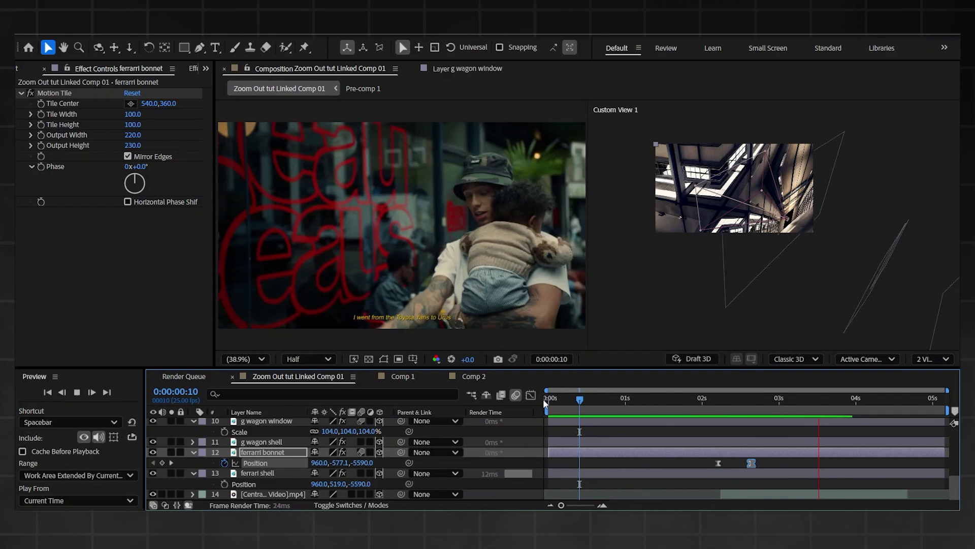
pyautogui.press('space')
pyautogui.scroll(6, 752, 433)
pyautogui.scroll(-6, 751, 433)
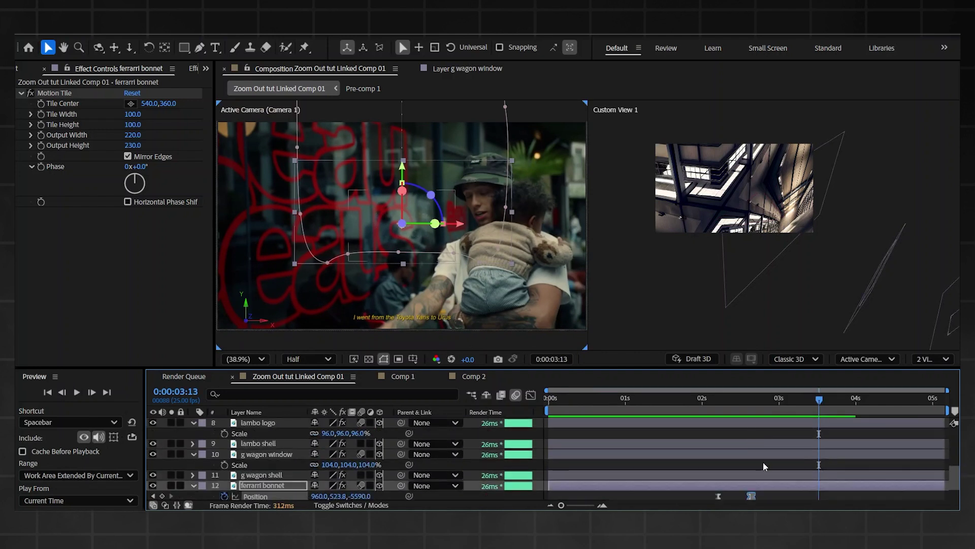
pyautogui.click(762, 496)
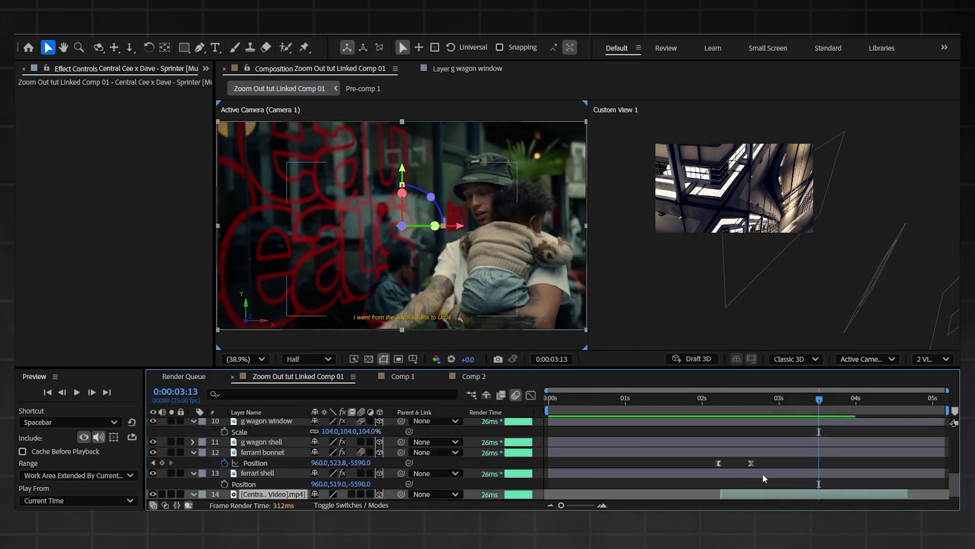
pyautogui.press('p')
pyautogui.click(722, 407)
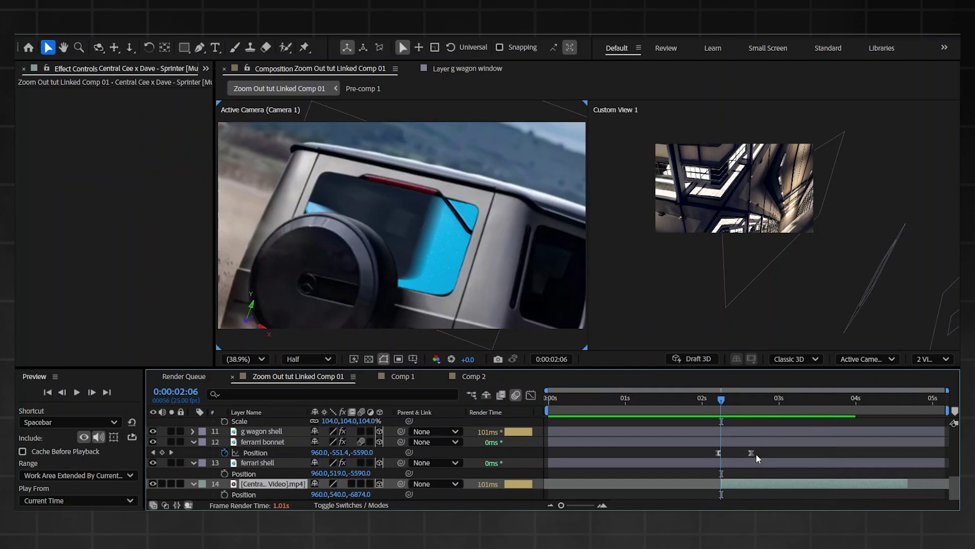
# - Try shifting Camera 1's ending Point of Interest, Position and Z Rotation keyframes slightly later
pyautogui.scroll(5, 754, 453)
pyautogui.click(745, 425)
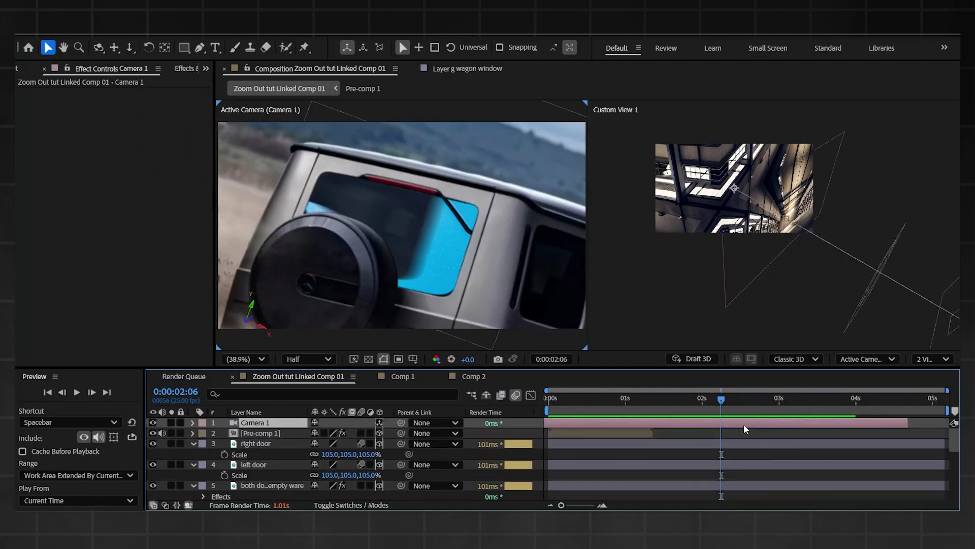
pyautogui.scroll(-5, 744, 437)
pyautogui.click(739, 482)
pyautogui.scroll(5, 743, 466)
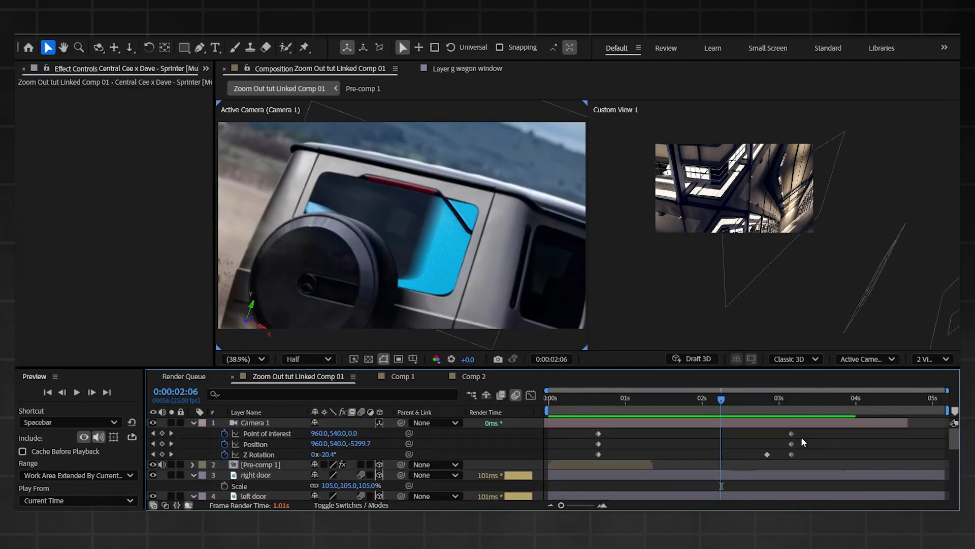
pyautogui.moveTo(801, 436)
pyautogui.mouseDown()
pyautogui.moveTo(749, 454)
pyautogui.moveTo(798, 452)
pyautogui.mouseUp()
pyautogui.scroll(-5, 798, 451)
pyautogui.scroll(1, 751, 461)
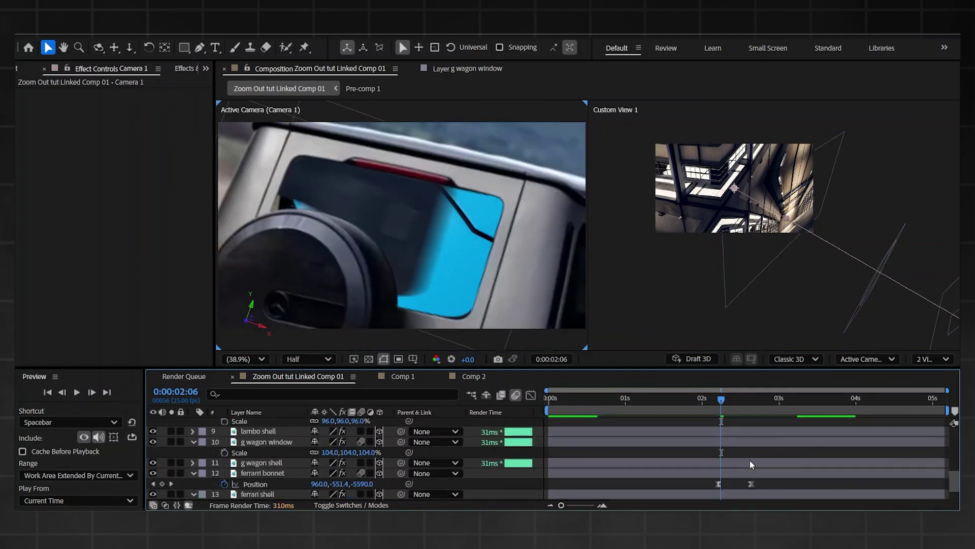
# - Move Camera 1's ending keyframes earlier to 0:00:02:19, previewing between adjustments and checking the frame at 0:00:01:23
pyautogui.scroll(5, 749, 459)
pyautogui.moveTo(799, 444); pyautogui.dragTo(779, 444)
pyautogui.scroll(-5, 797, 444)
pyautogui.scroll(5, 769, 455)
pyautogui.moveTo(722, 399); pyautogui.dragTo(548, 402)
pyautogui.press('space')
pyautogui.click(593, 401)
pyautogui.press('space')
pyautogui.moveTo(778, 444)
pyautogui.mouseDown()
pyautogui.moveTo(752, 444)
pyautogui.moveTo(761, 444)
pyautogui.mouseUp()
pyautogui.click(580, 401)
pyautogui.click(706, 401)
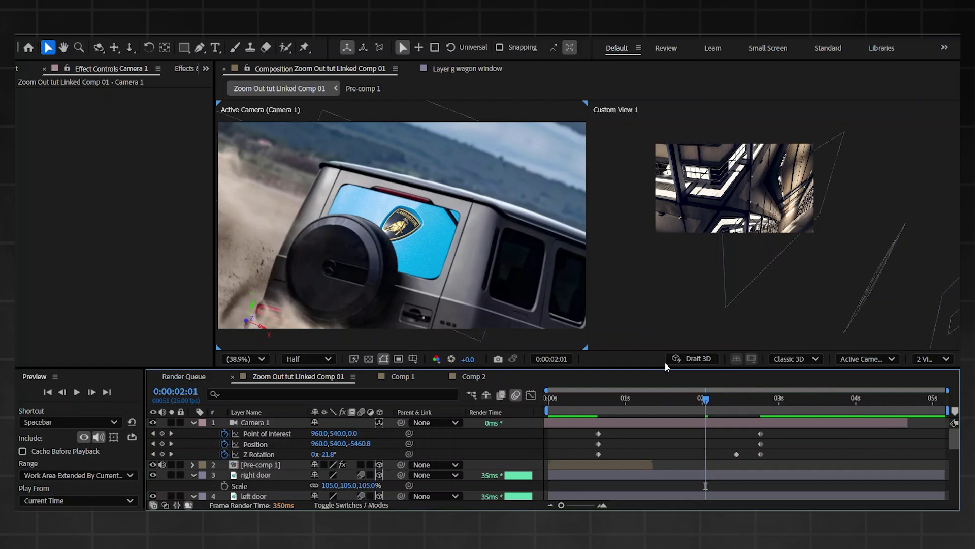
pyautogui.moveTo(714, 401)
pyautogui.mouseDown()
pyautogui.moveTo(723, 401)
pyautogui.moveTo(603, 400)
pyautogui.moveTo(676, 393)
pyautogui.moveTo(697, 404)
pyautogui.mouseUp()
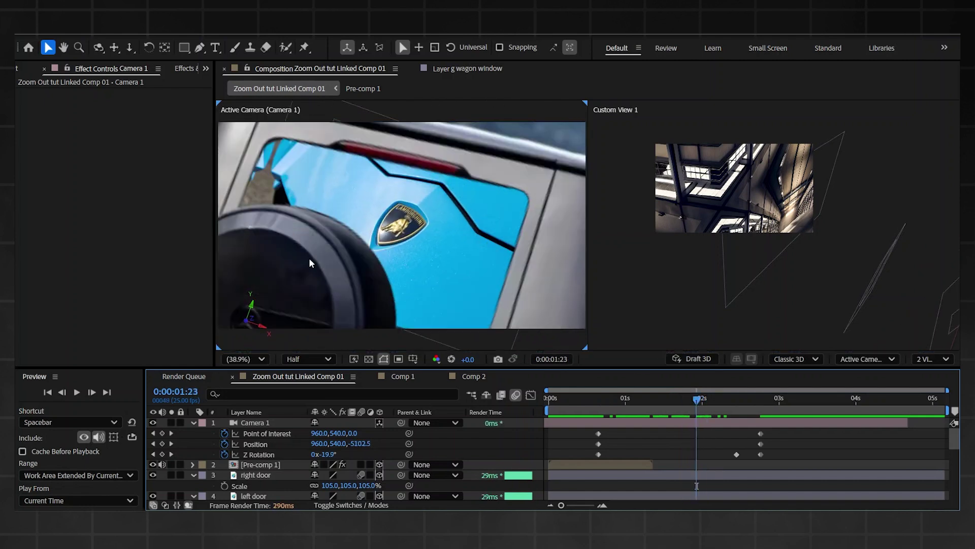
# - Look through the layer stack and compare the frames at 0:00:00:24 and 0:00:01:23 with the faster camera move
pyautogui.scroll(-10, 713, 465)
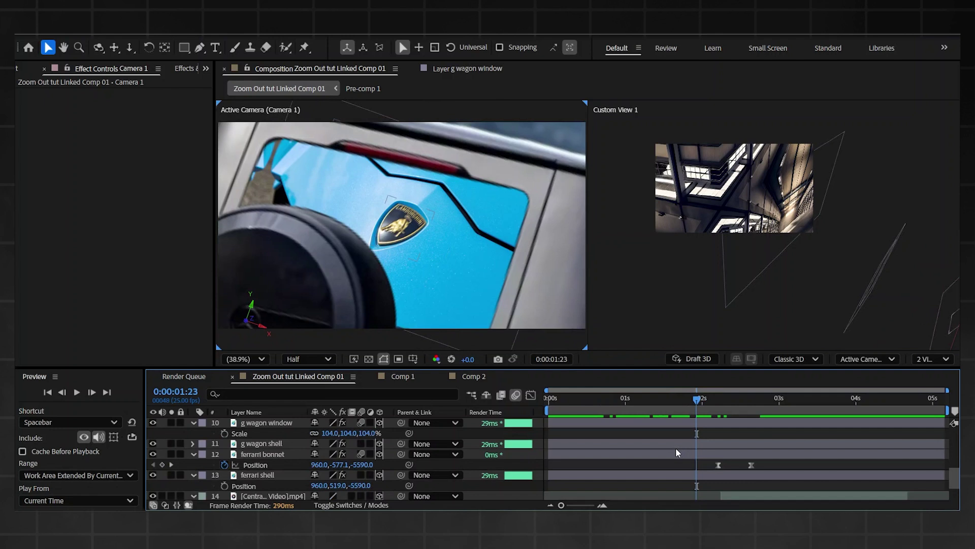
pyautogui.click(626, 402)
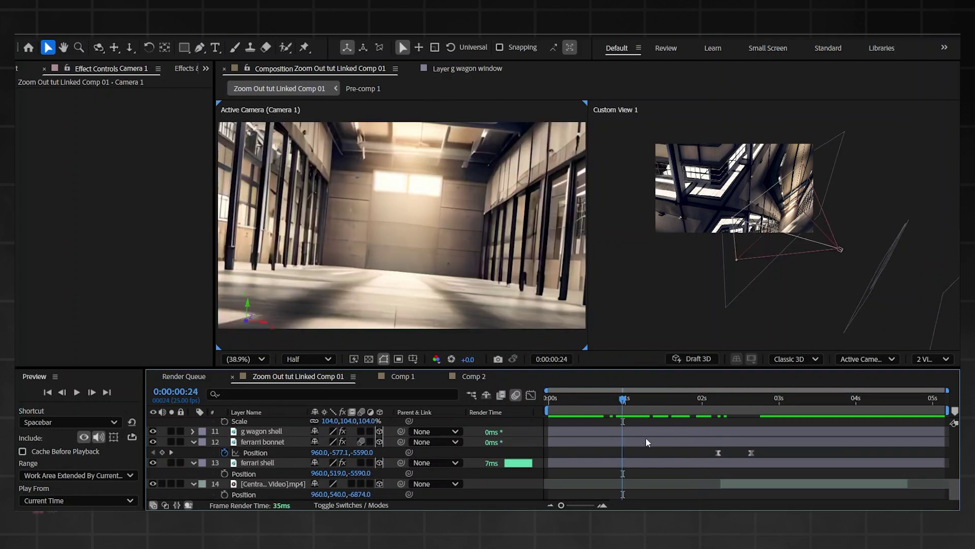
pyautogui.click(640, 461)
pyautogui.scroll(7, 640, 457)
pyautogui.scroll(3, 623, 452)
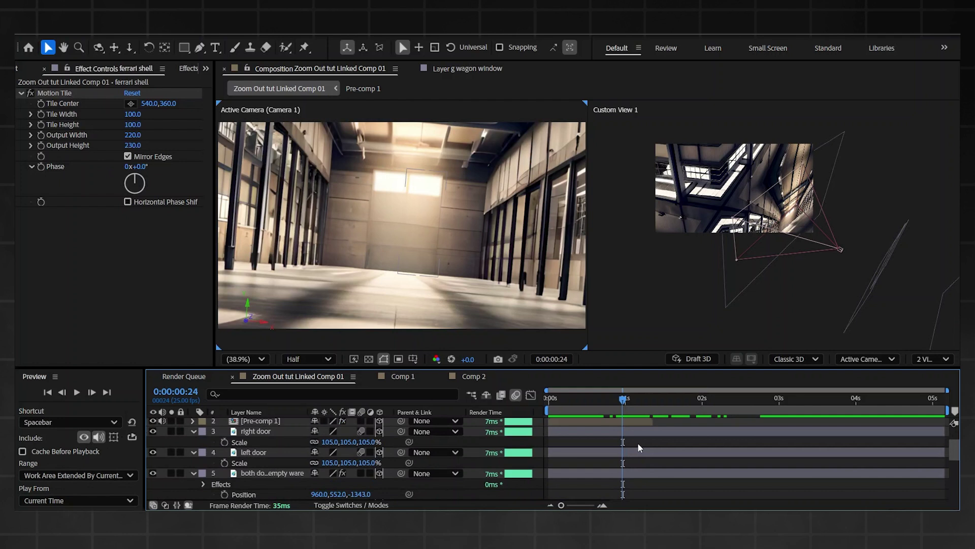
pyautogui.click(645, 433)
pyautogui.moveTo(620, 411); pyautogui.dragTo(697, 404)
pyautogui.scroll(-2, 700, 432)
pyautogui.scroll(-2, 701, 432)
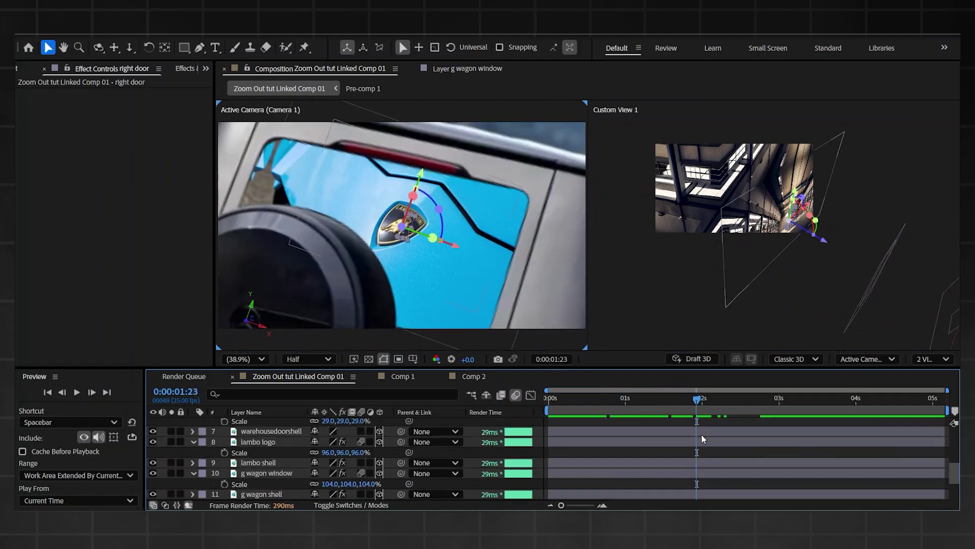
pyautogui.scroll(1, 701, 436)
# - Shift the lambo logo's starting Position keyframe earlier to about 0:00:01:11 to match the faster camera
pyautogui.click(266, 473)
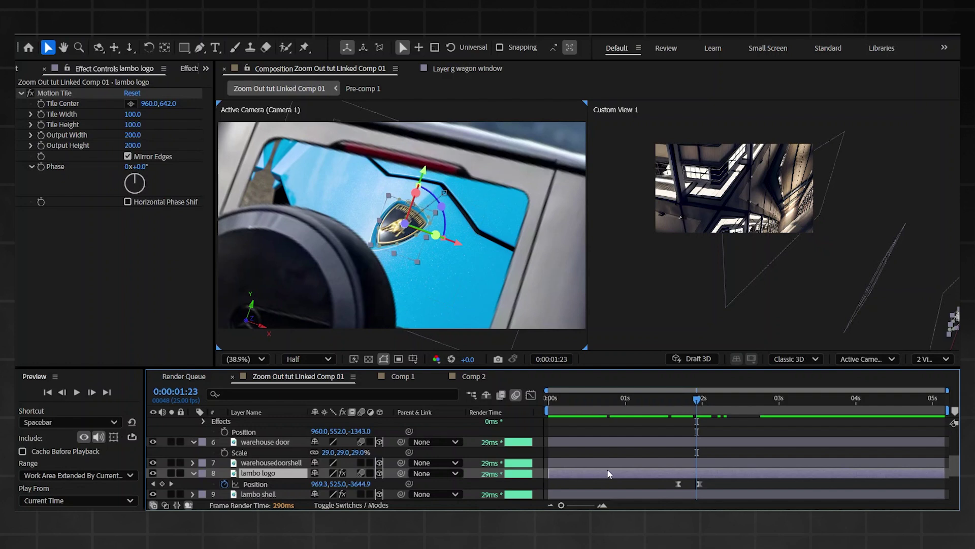
pyautogui.scroll(-3, 709, 471)
pyautogui.moveTo(677, 452); pyautogui.dragTo(660, 455)
pyautogui.moveTo(687, 402); pyautogui.dragTo(660, 404)
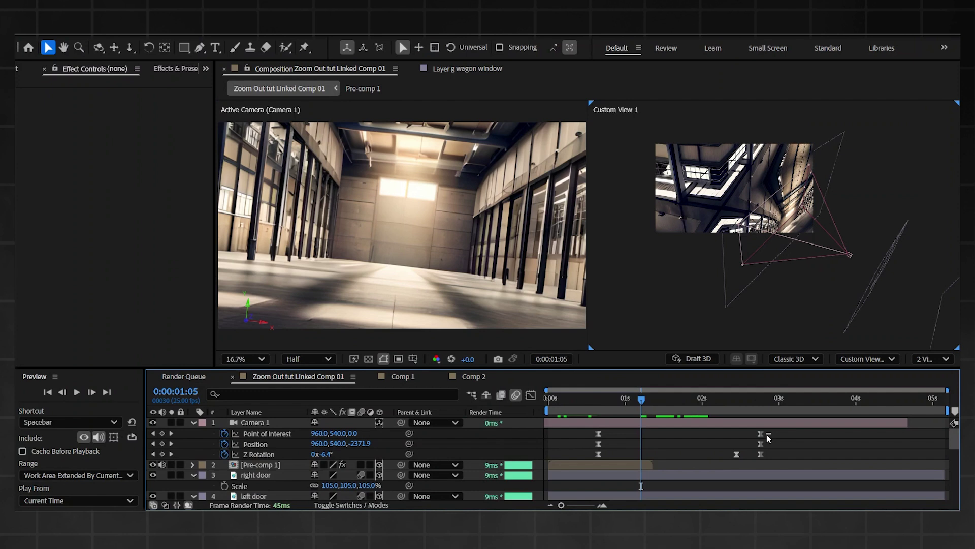
# - Examine the lambo logo opening at 0:00:01:16 and 0:00:01:18 against the camera and door keyframe timing
pyautogui.moveTo(767, 434); pyautogui.dragTo(684, 464)
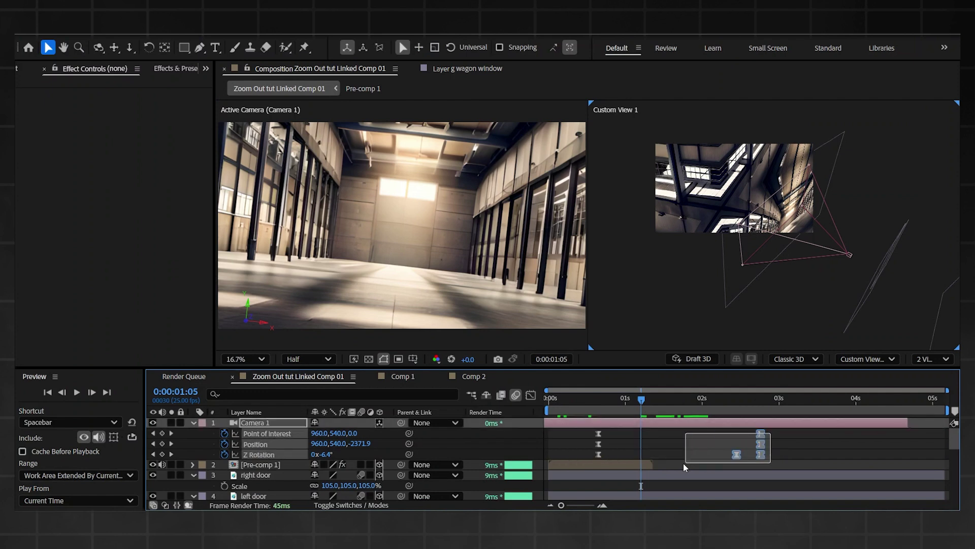
pyautogui.moveTo(771, 432); pyautogui.dragTo(784, 449)
pyautogui.scroll(-2, 762, 444)
pyautogui.moveTo(654, 402); pyautogui.dragTo(675, 405)
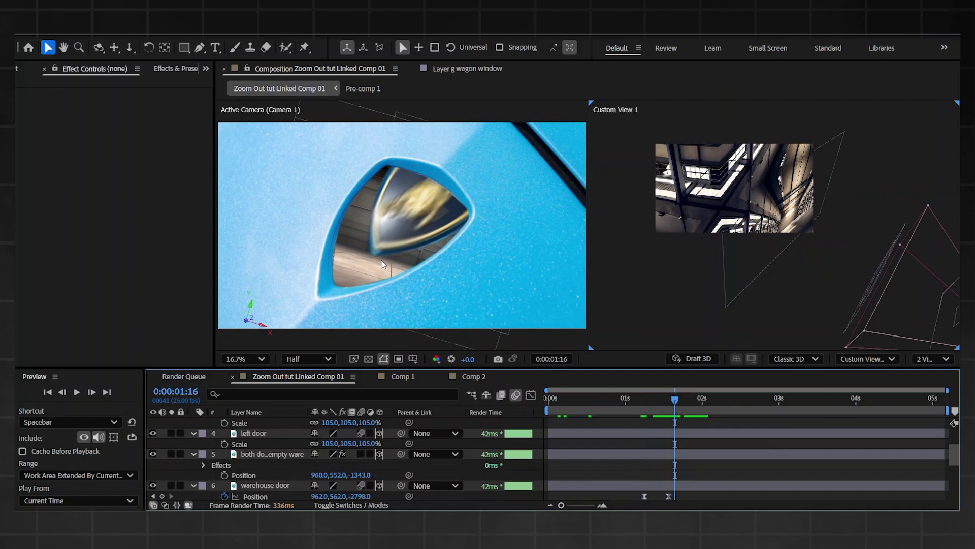
pyautogui.scroll(-3, 658, 442)
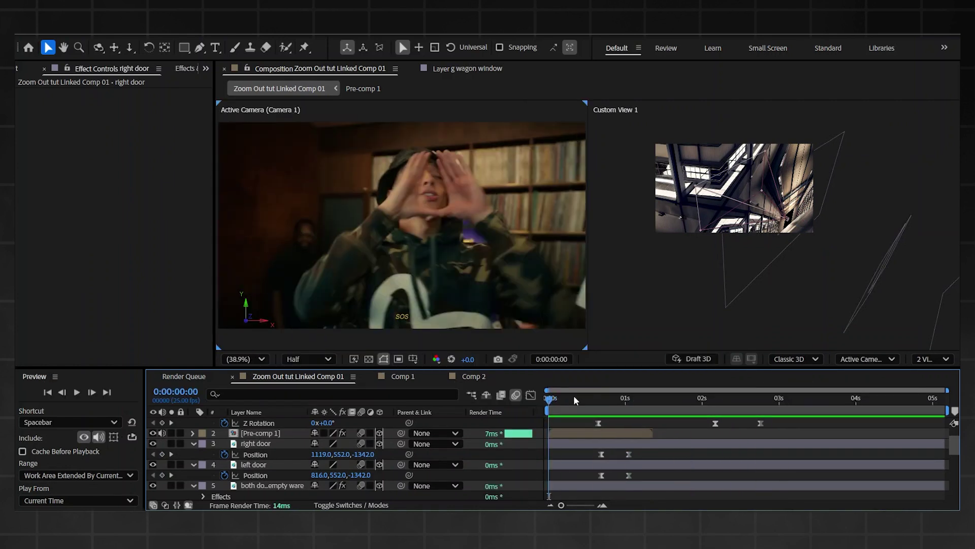
pyautogui.scroll(-5, 383, 441)
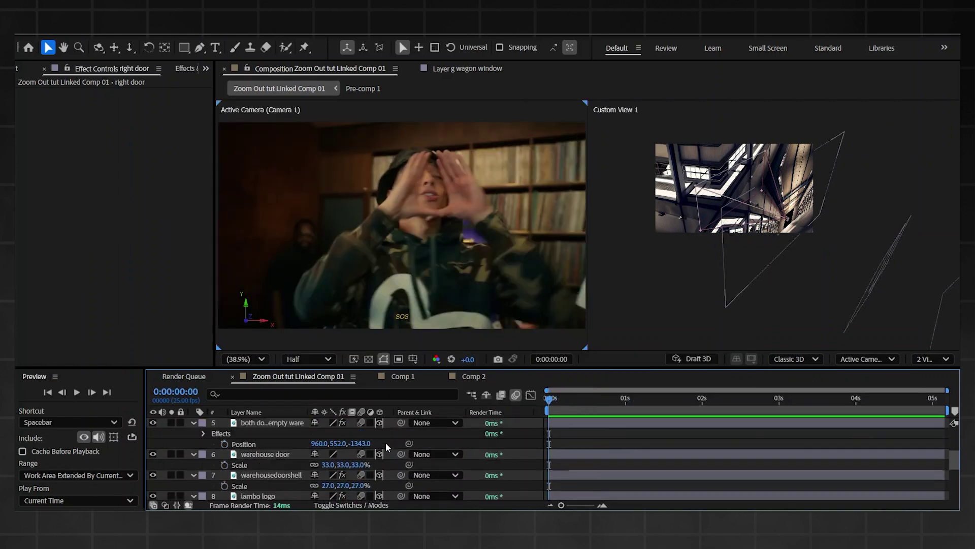
pyautogui.moveTo(617, 399); pyautogui.dragTo(681, 398)
pyautogui.scroll(4, 710, 432)
pyautogui.scroll(3, 710, 432)
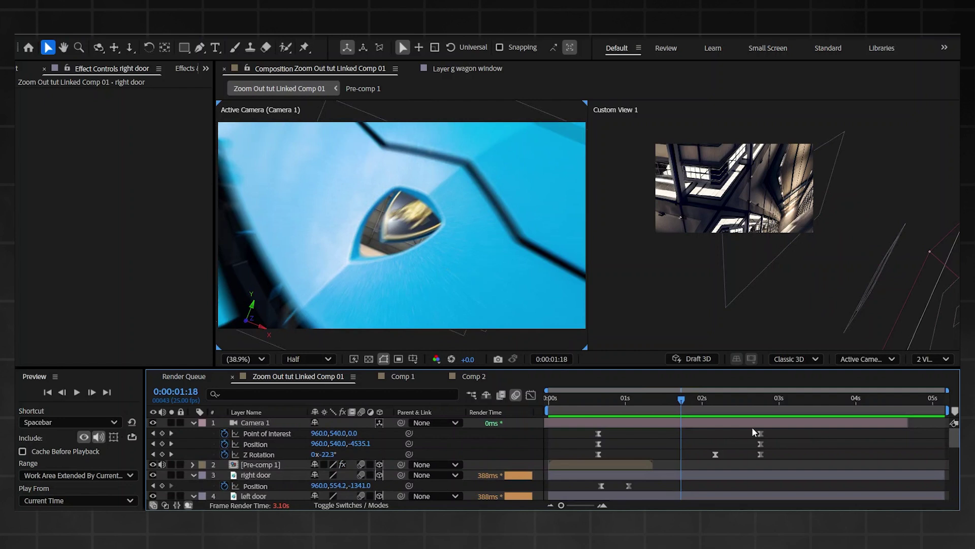
pyautogui.scroll(-3, 752, 427)
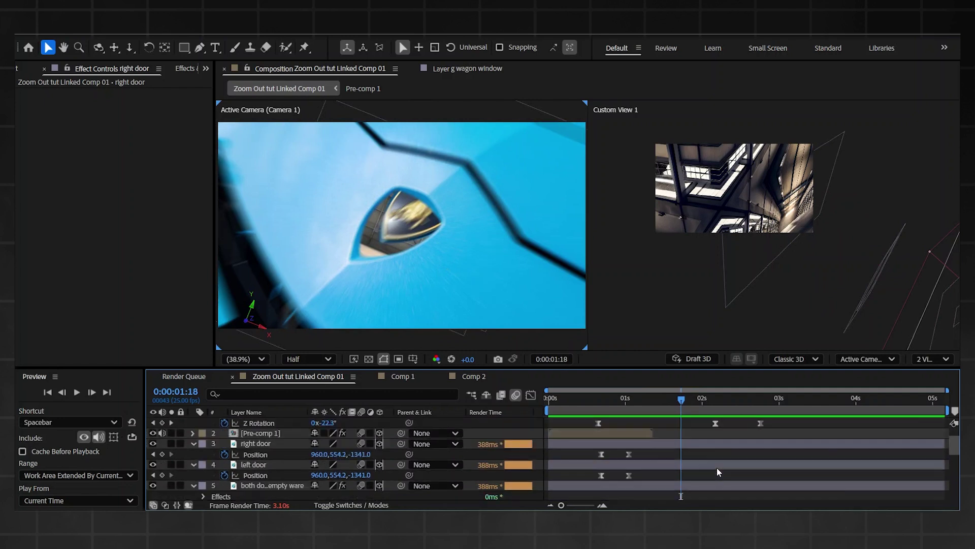
# - Reveal the Position keyframes of the lambo logo layer in place of its Scale property
pyautogui.scroll(-5, 718, 467)
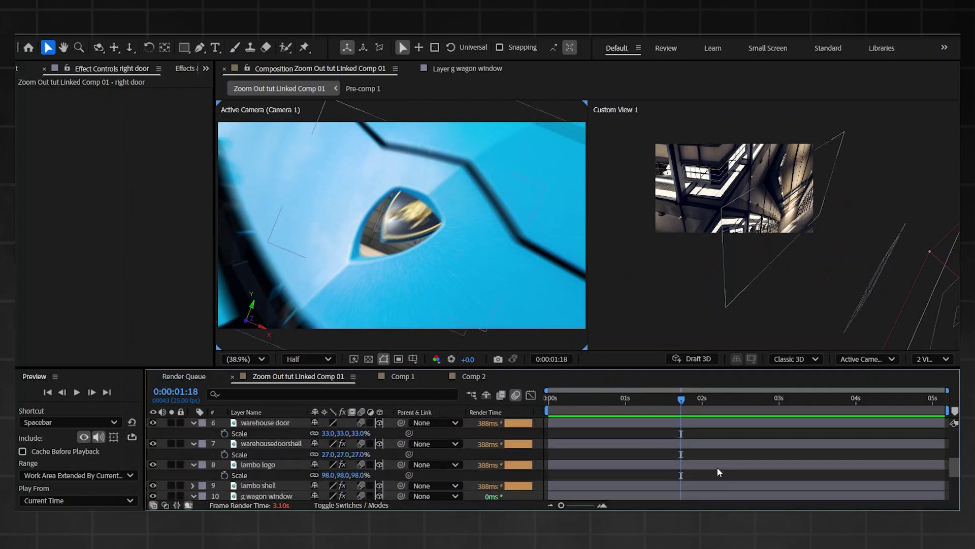
pyautogui.click(643, 435)
pyautogui.press('p')
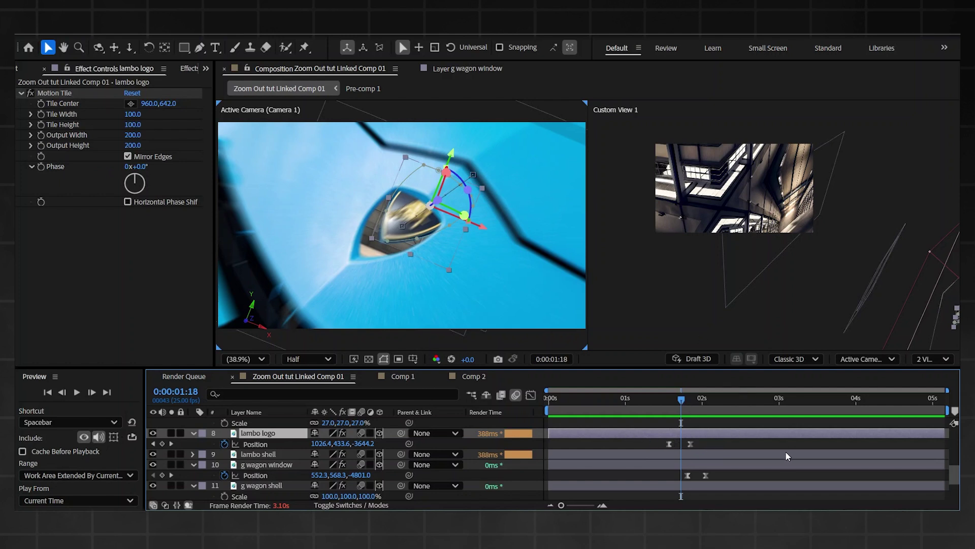
# - Play back the zoom-out transition from the start, and inspect the later part around 0:00:02:07
pyautogui.scroll(-3, 760, 445)
pyautogui.press('space')
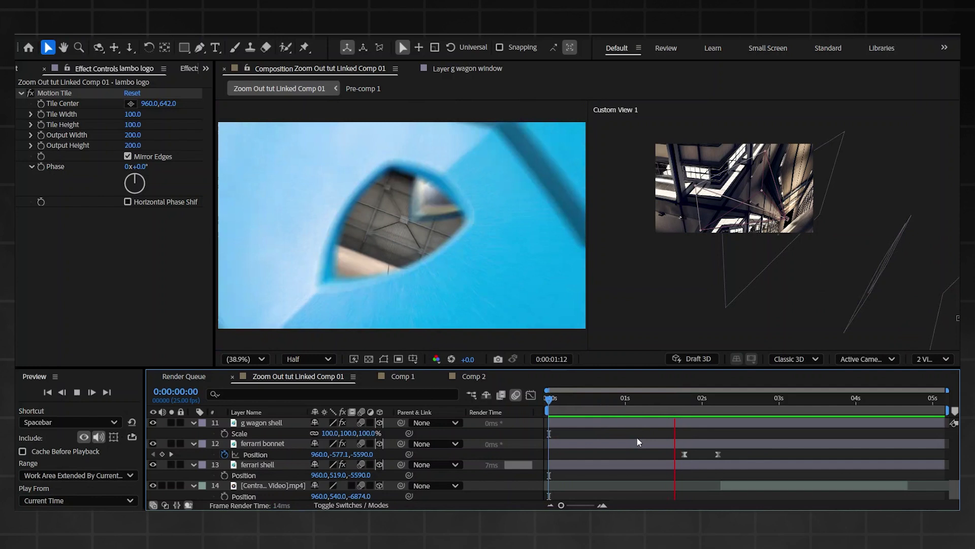
pyautogui.click(695, 398)
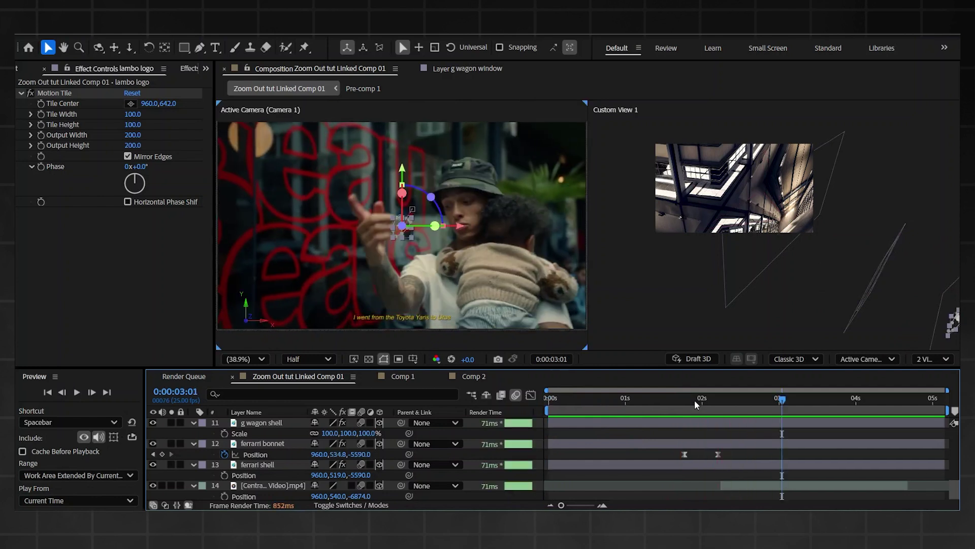
pyautogui.moveTo(708, 391); pyautogui.dragTo(727, 386)
# - Select Adjustment Layer 3 with the S_Shake effect, browse the effect presets and set the current time to the layer's start at 0:00:02:01
pyautogui.scroll(10, 757, 432)
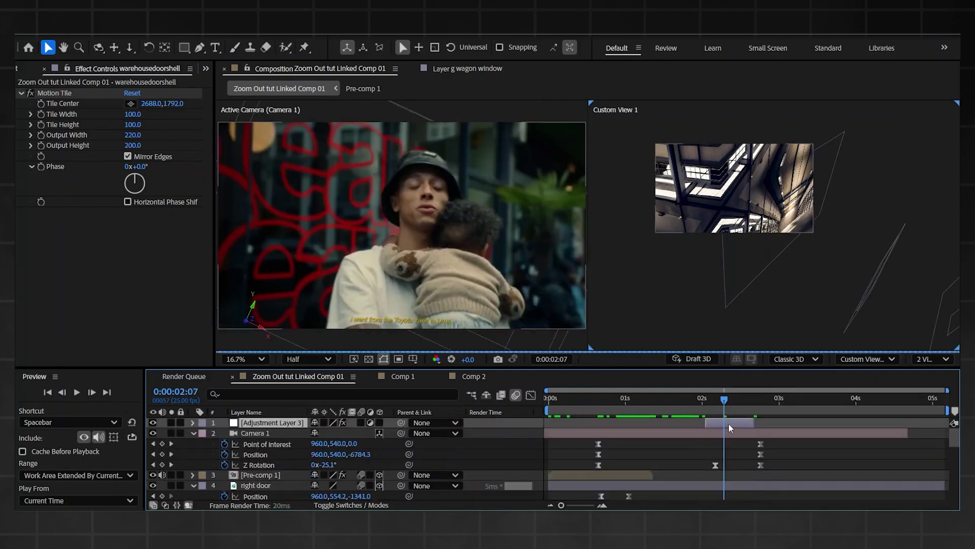
pyautogui.click(729, 428)
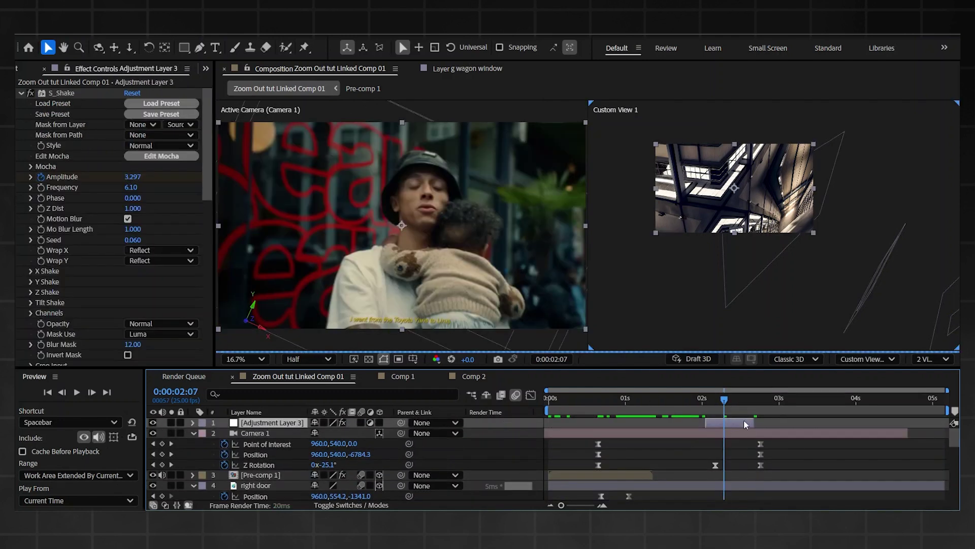
pyautogui.click(120, 70)
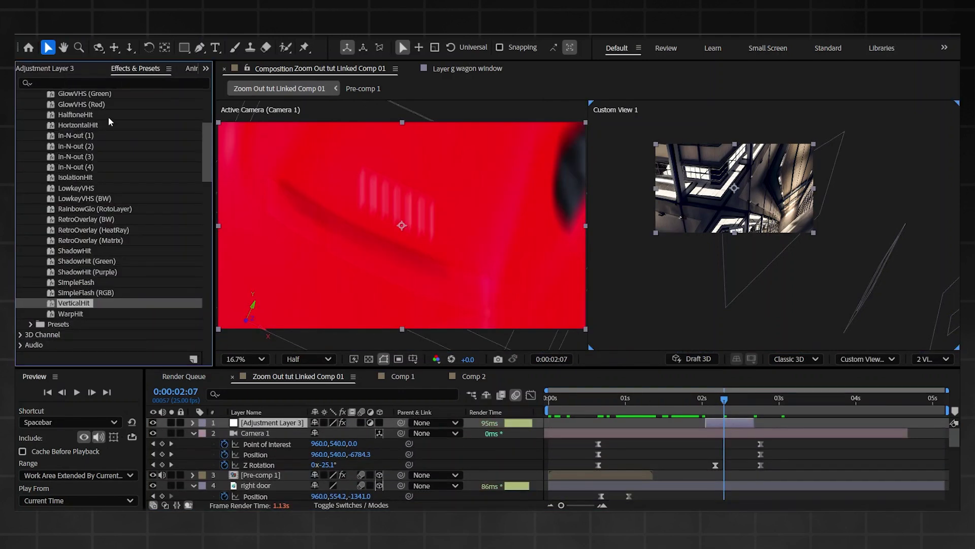
pyautogui.scroll(3, 109, 121)
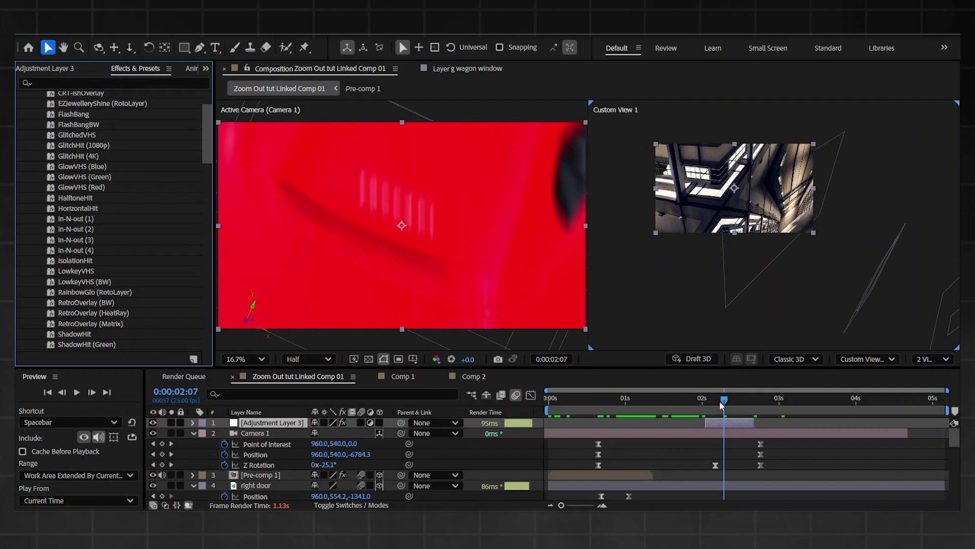
pyautogui.moveTo(721, 404); pyautogui.dragTo(705, 403)
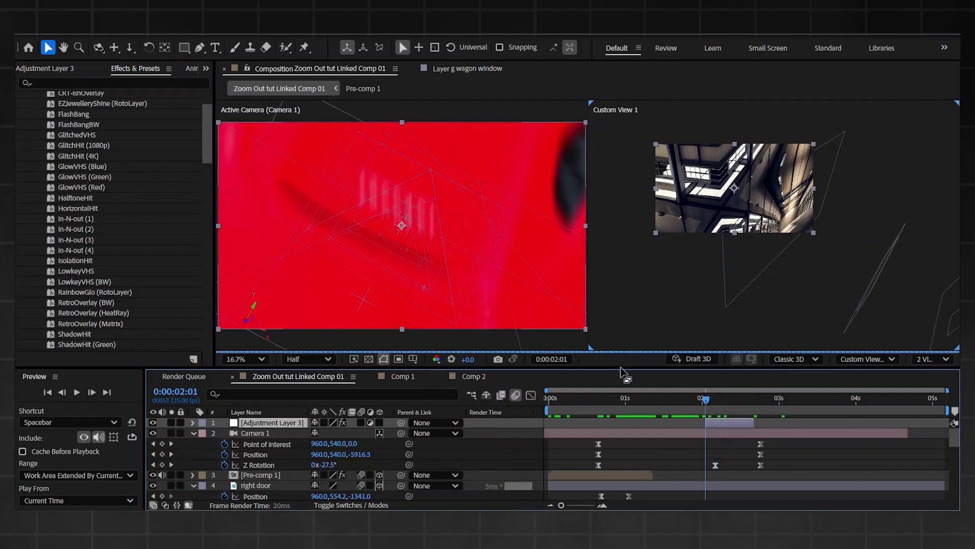